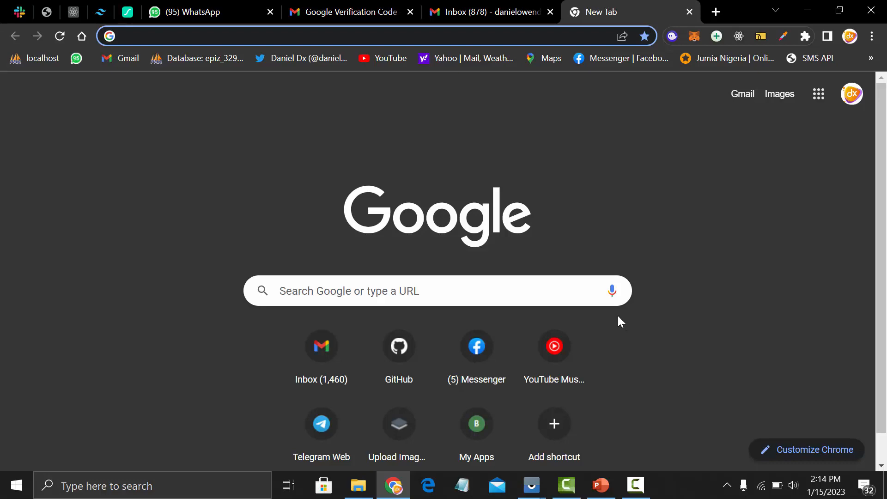
# Go to the ifastnet.com client area and log in to cPanel for the active Premium Web hosting service
pyautogui.write('ifa')
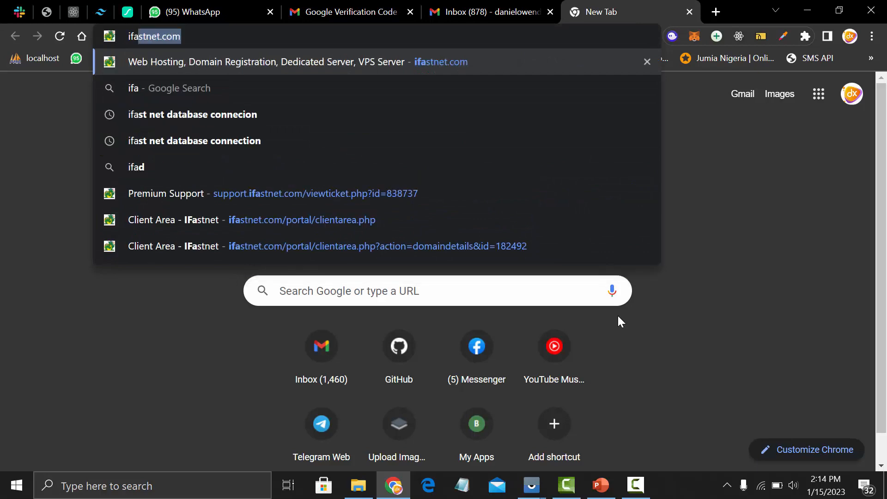
pyautogui.press('Right')
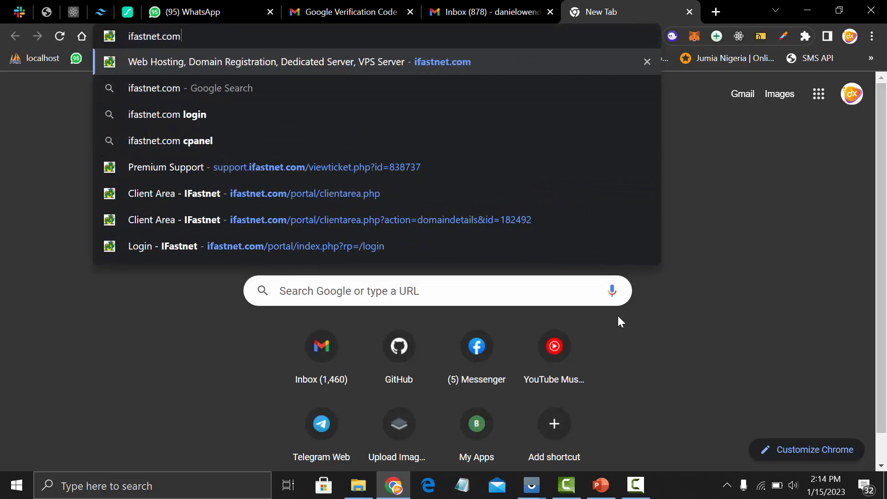
pyautogui.press('Return')
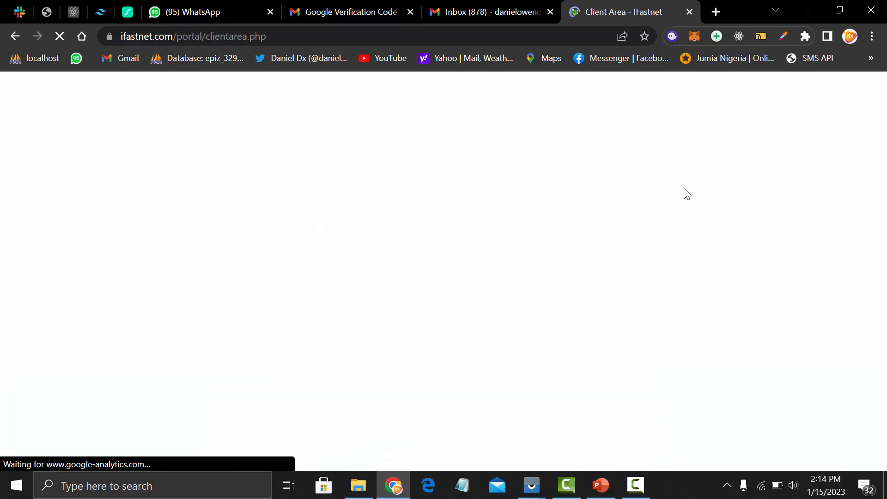
pyautogui.scroll(-3, 609, 267)
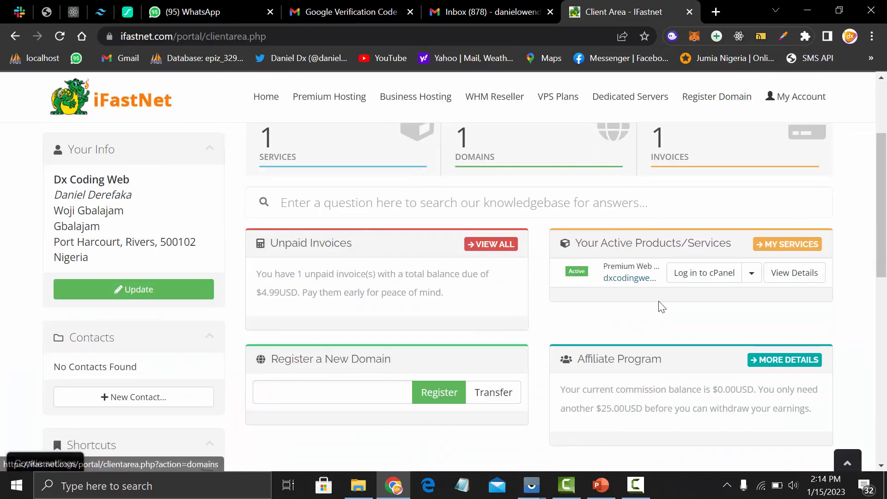
pyautogui.click(704, 286)
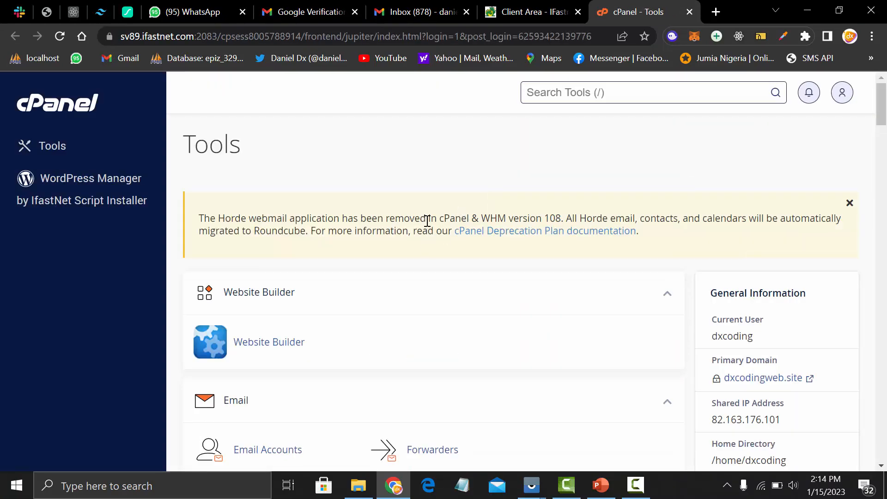
# Find WordPress among the Softaculous Apps Installer scripts in cPanel and open its page
pyautogui.scroll(-20, 427, 222)
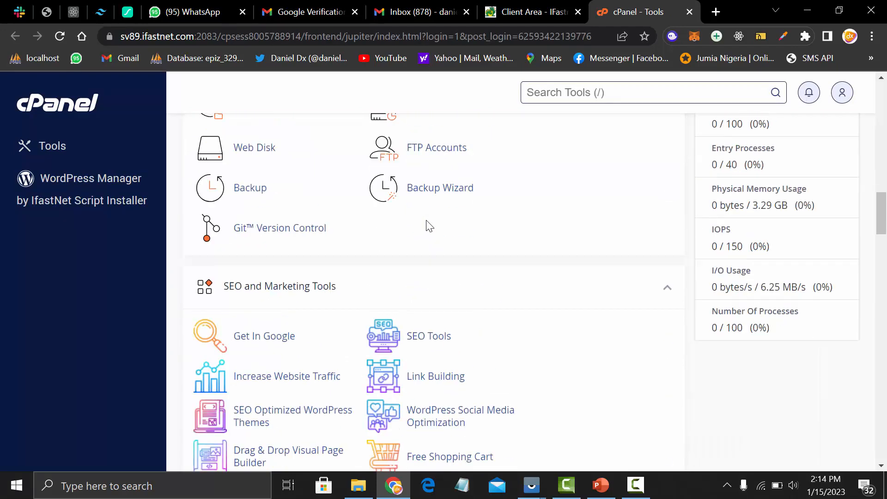
pyautogui.scroll(-20, 427, 224)
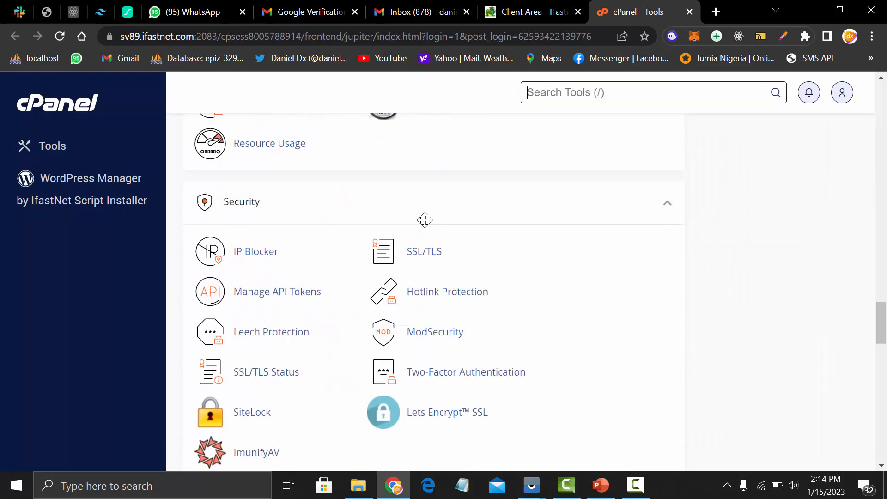
pyautogui.scroll(-15, 424, 220)
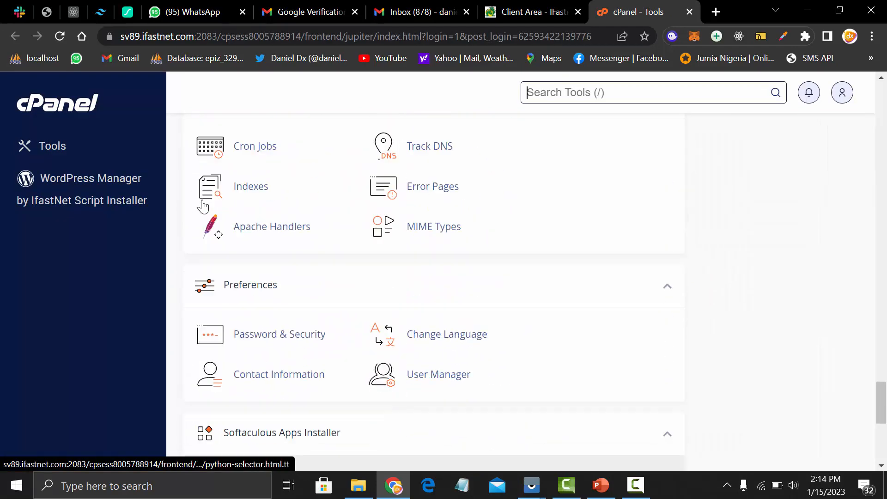
pyautogui.scroll(-6, 203, 207)
pyautogui.click(228, 233)
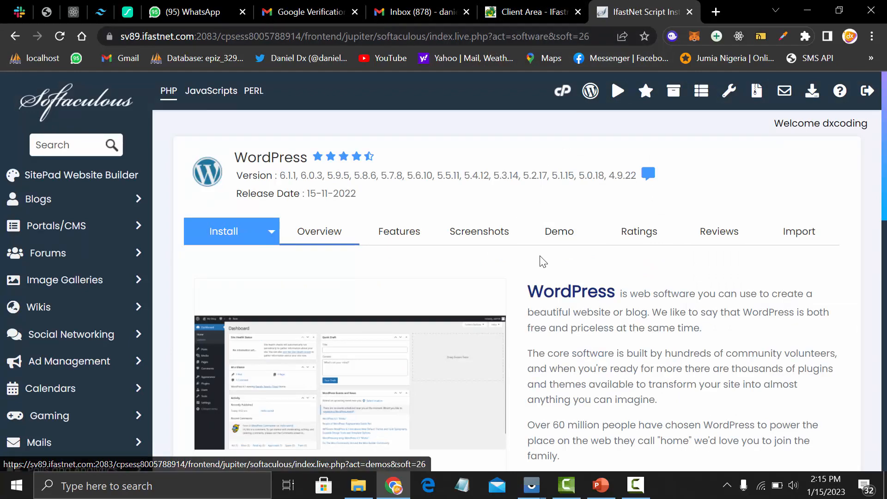
# Review the WordPress current installations and log in as admin to the one at dxcodingweb.site/wp
pyautogui.scroll(-5, 539, 257)
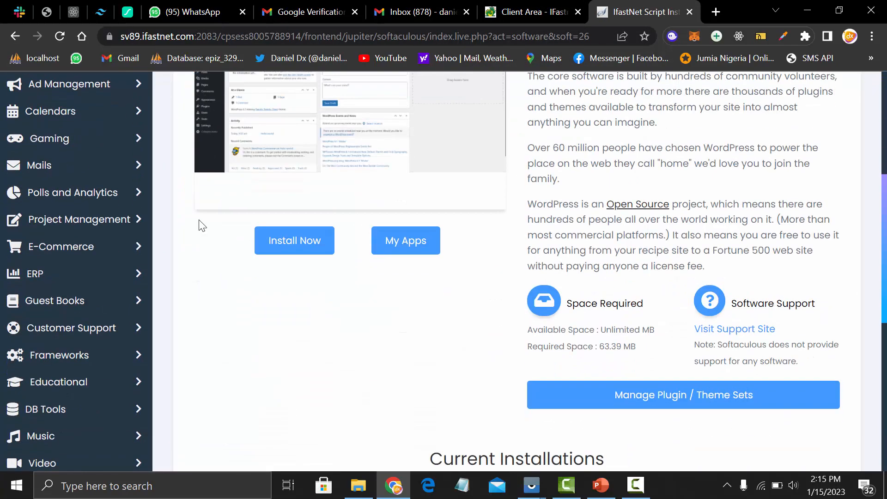
pyautogui.scroll(-6, 319, 259)
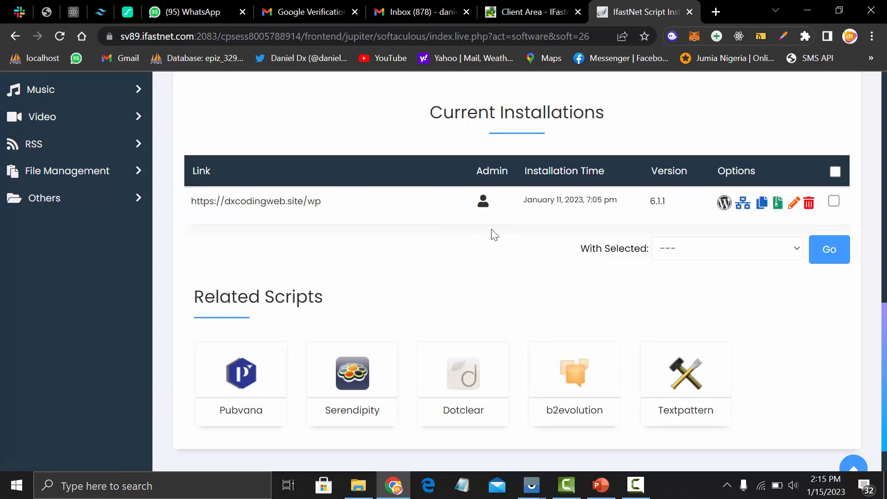
pyautogui.scroll(7, 482, 203)
pyautogui.scroll(-3, 310, 290)
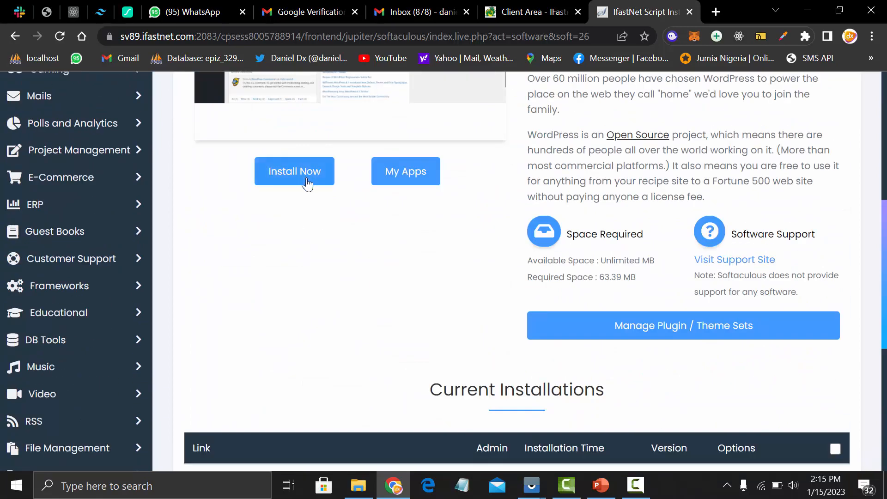
pyautogui.scroll(-6, 342, 277)
pyautogui.scroll(6, 301, 229)
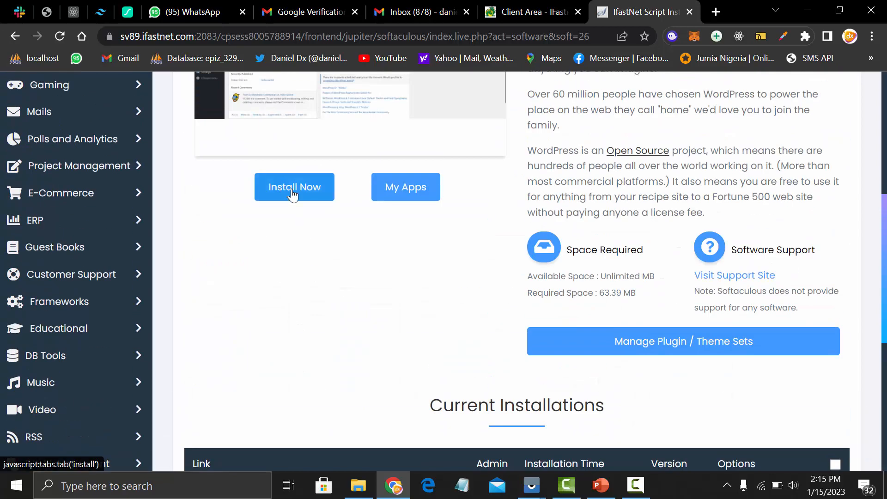
pyautogui.scroll(-6, 327, 227)
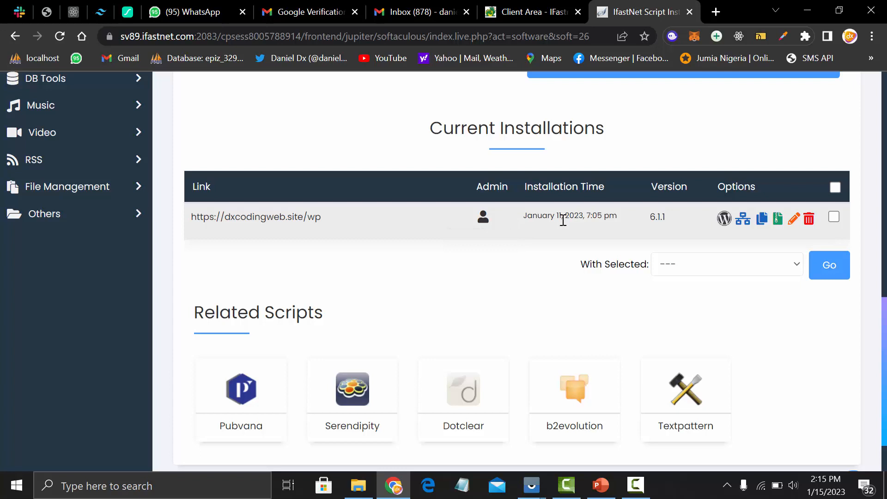
pyautogui.moveTo(525, 218)
pyautogui.mouseDown()
pyautogui.moveTo(623, 217)
pyautogui.moveTo(541, 219)
pyautogui.mouseUp()
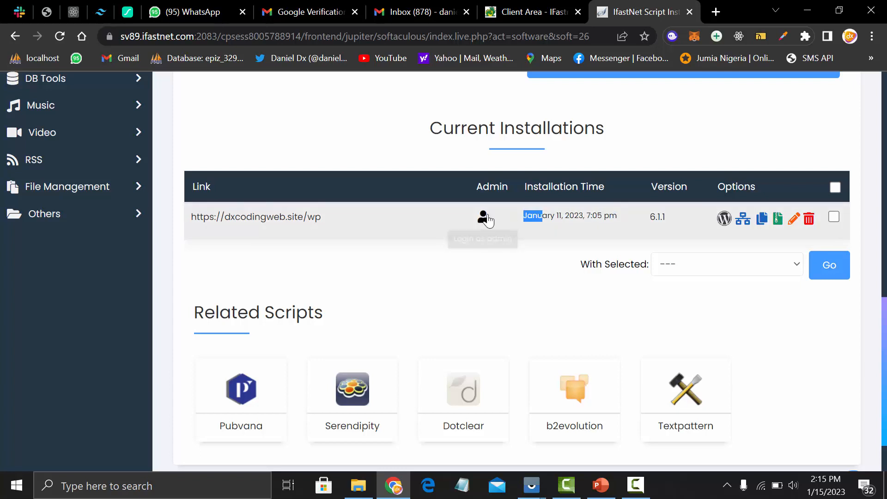
pyautogui.click(483, 218)
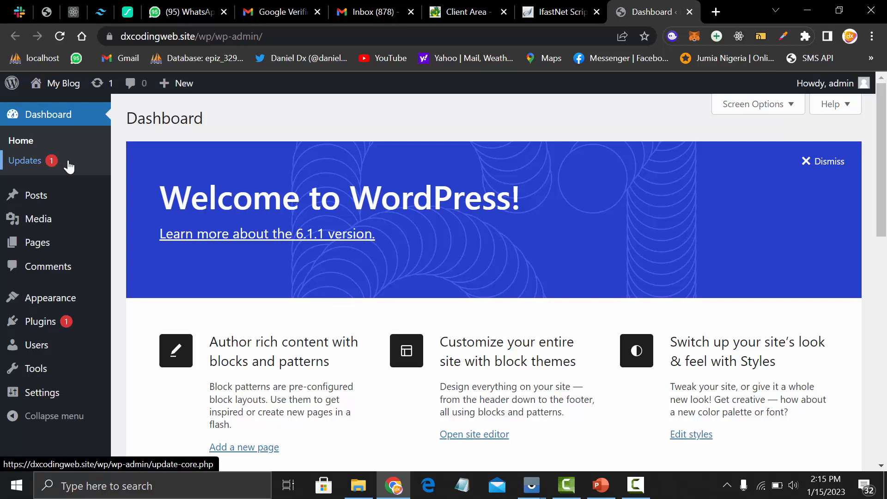
# Re-install WordPress version 6.1.1 from the site's WordPress updates page
pyautogui.click(53, 164)
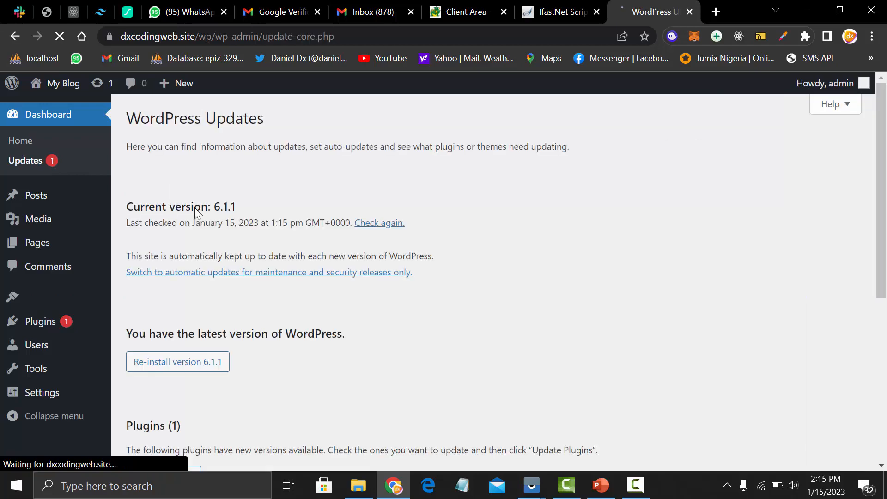
pyautogui.scroll(-3, 245, 289)
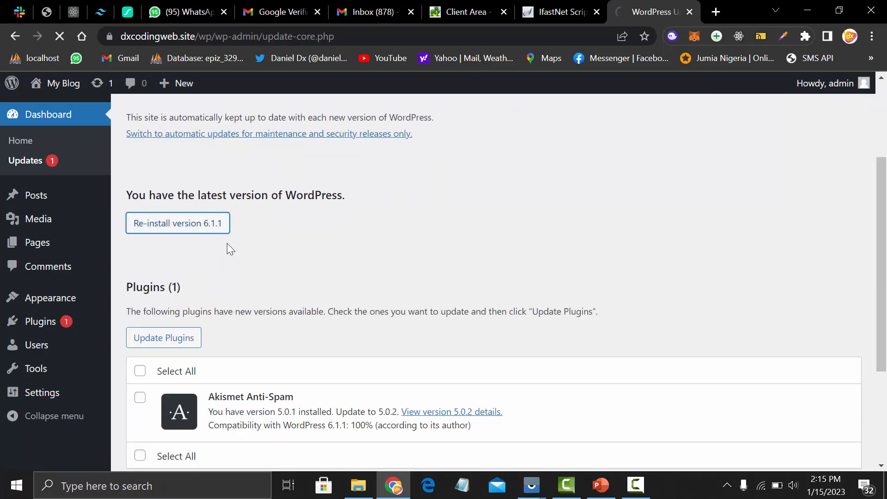
pyautogui.click(228, 215)
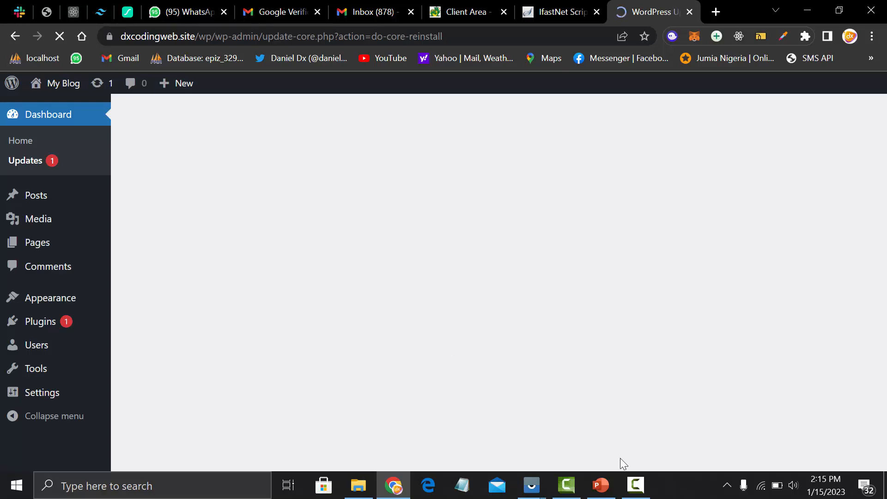
pyautogui.click(635, 485)
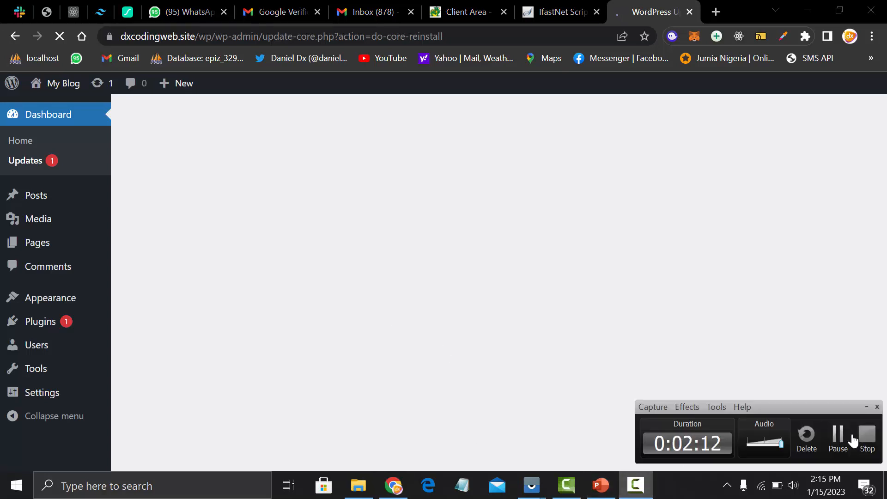
pyautogui.click(852, 439)
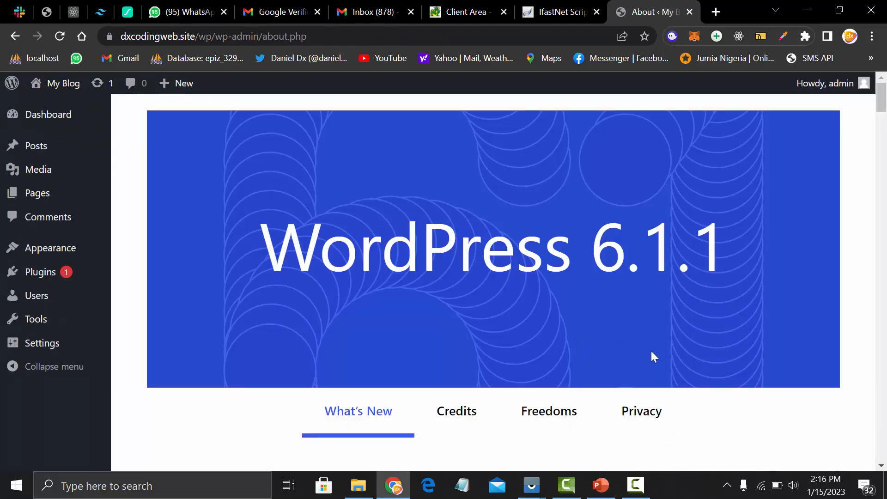
pyautogui.scroll(-2, 650, 351)
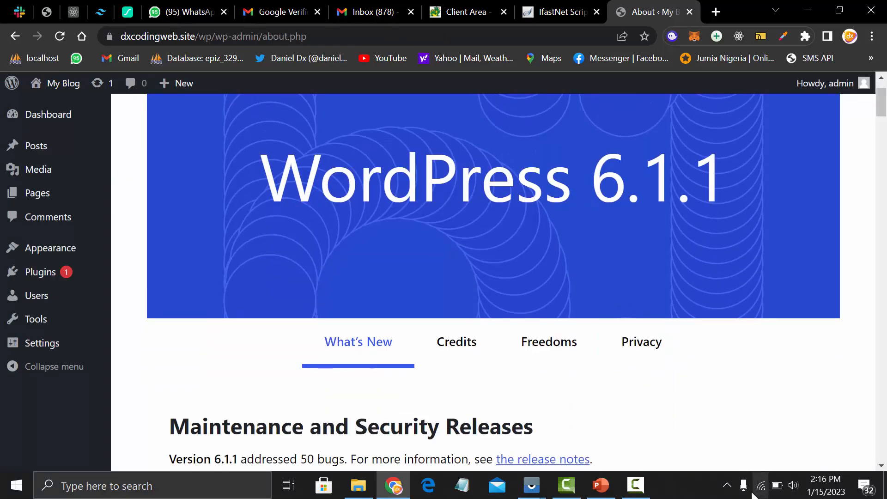
pyautogui.click(636, 486)
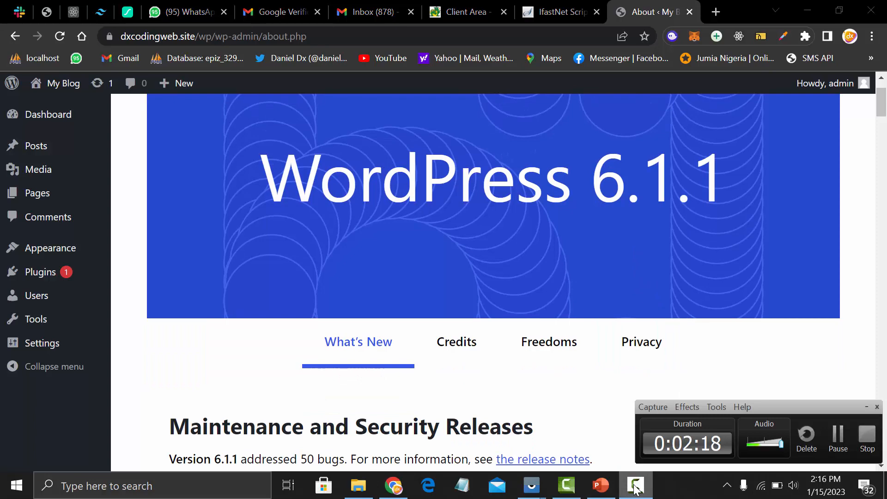
# Open the Freedoms page of the WordPress release information and read through its text
pyautogui.click(552, 343)
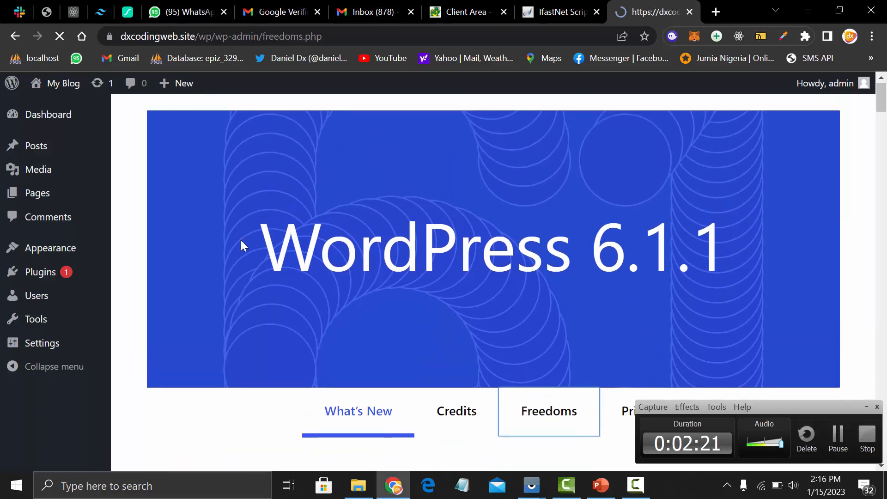
pyautogui.scroll(-6, 535, 339)
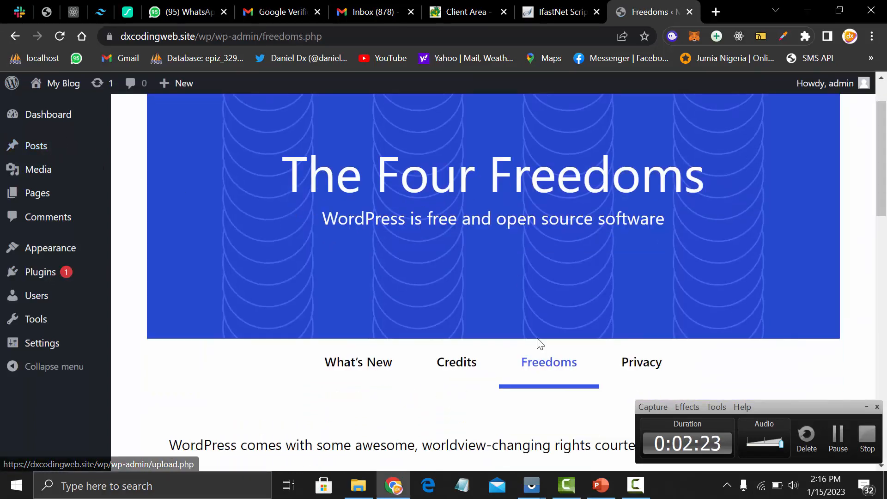
pyautogui.scroll(-12, 526, 335)
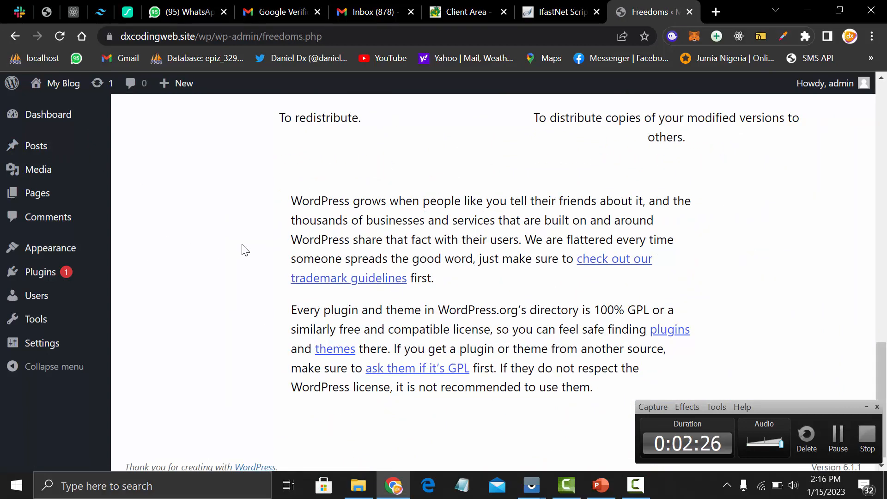
pyautogui.moveTo(74, 251)
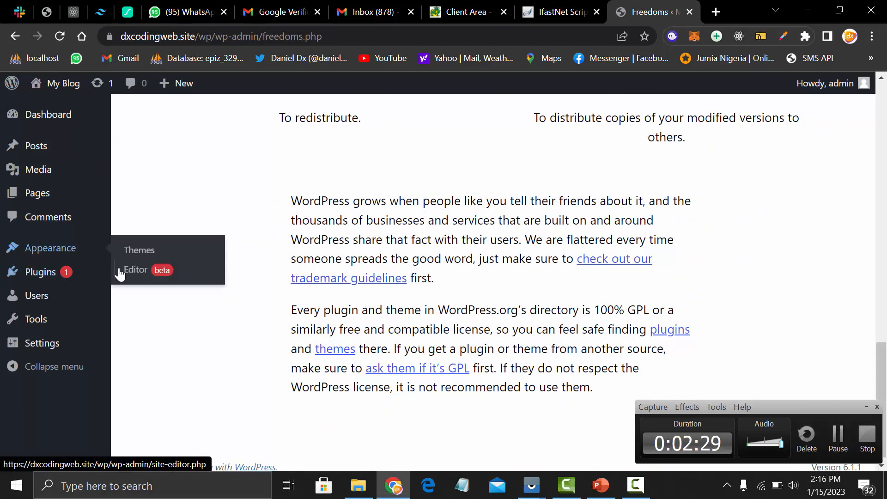
pyautogui.scroll(15, 174, 297)
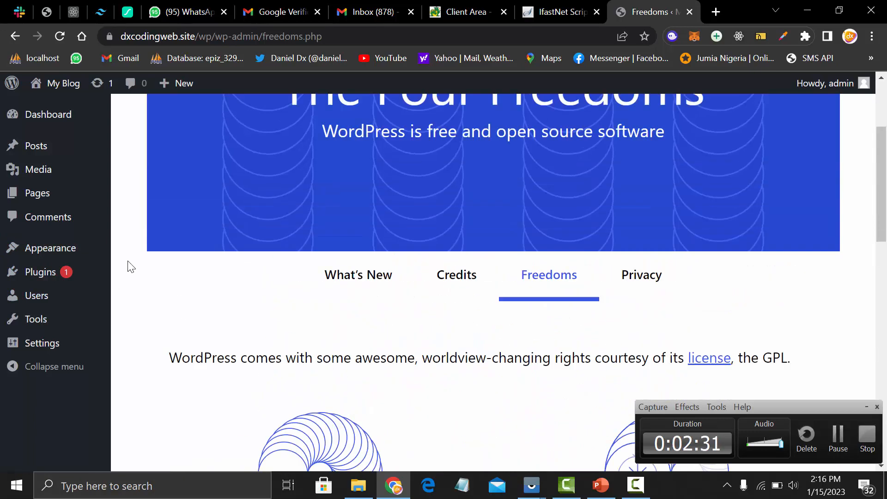
pyautogui.scroll(3, 131, 266)
# Open the site's installed plugins and look through the whole list
pyautogui.moveTo(65, 342)
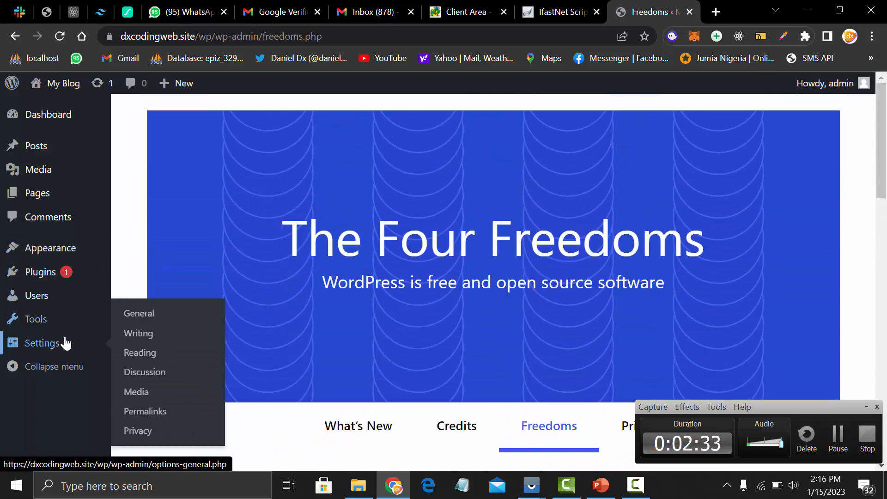
pyautogui.moveTo(62, 291)
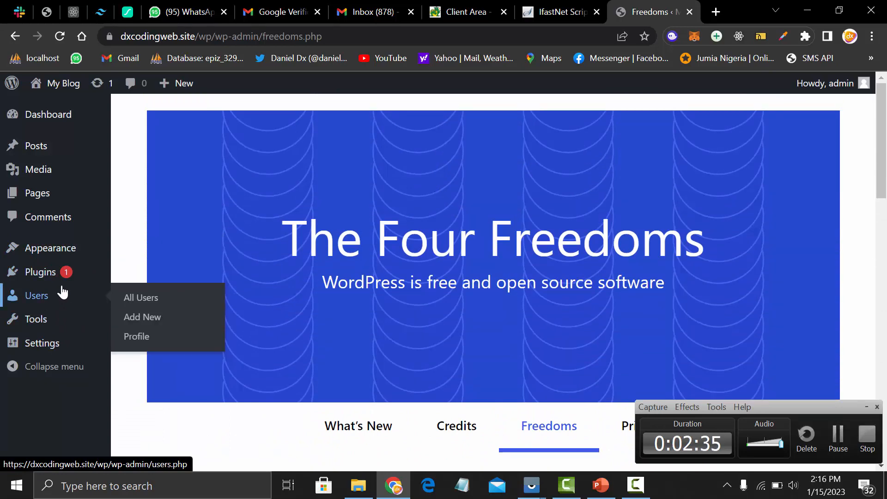
pyautogui.click(68, 280)
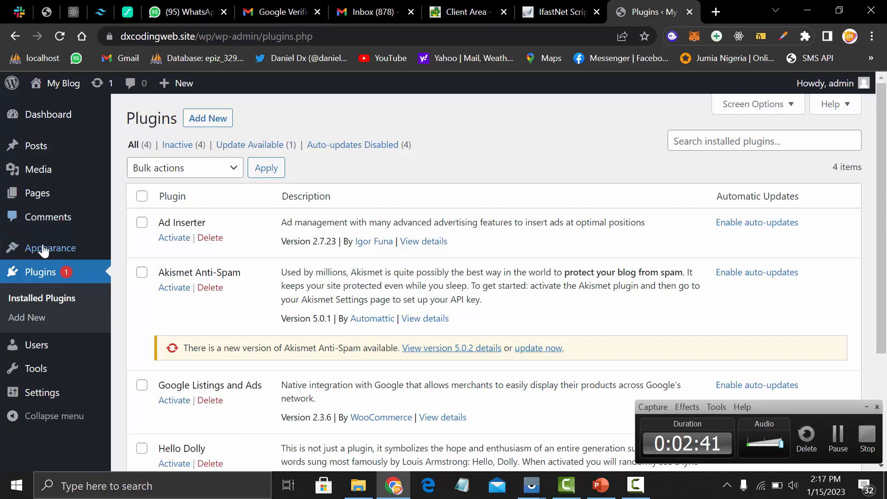
pyautogui.scroll(-3, 54, 288)
pyautogui.scroll(2, 55, 283)
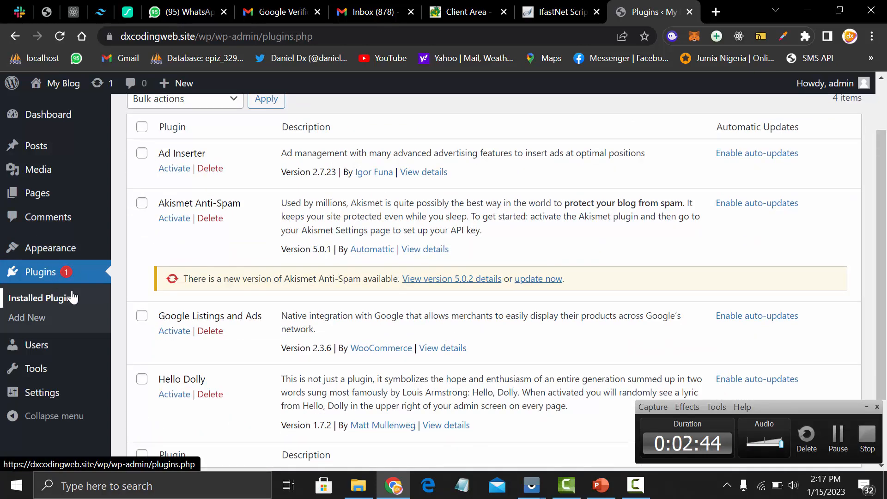
pyautogui.scroll(2, 268, 317)
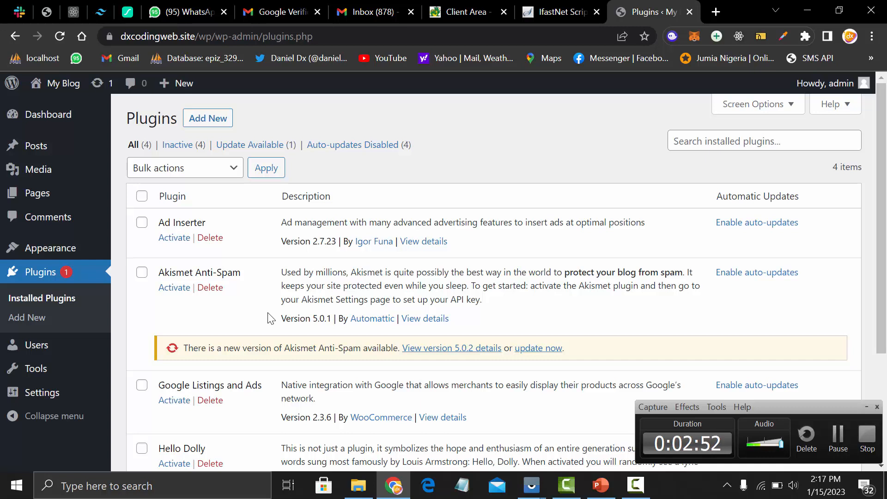
# Open the list of all users of the WordPress site
pyautogui.click(866, 408)
pyautogui.moveTo(43, 340)
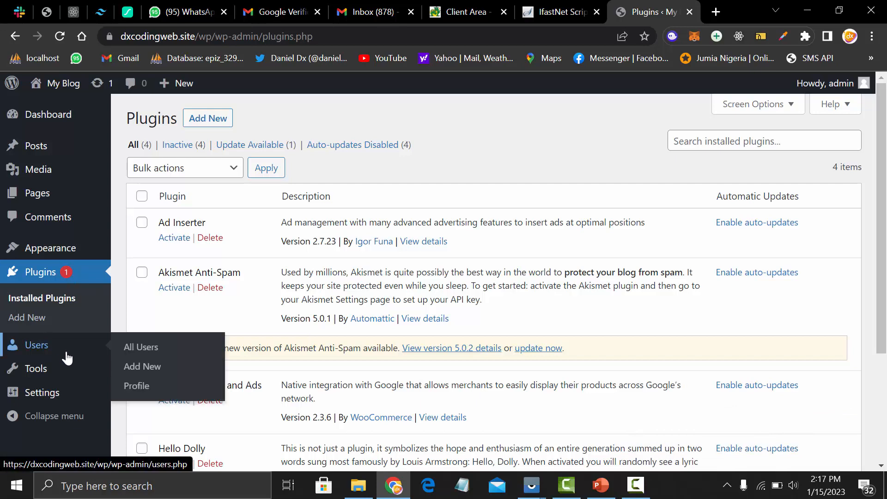
pyautogui.click(59, 345)
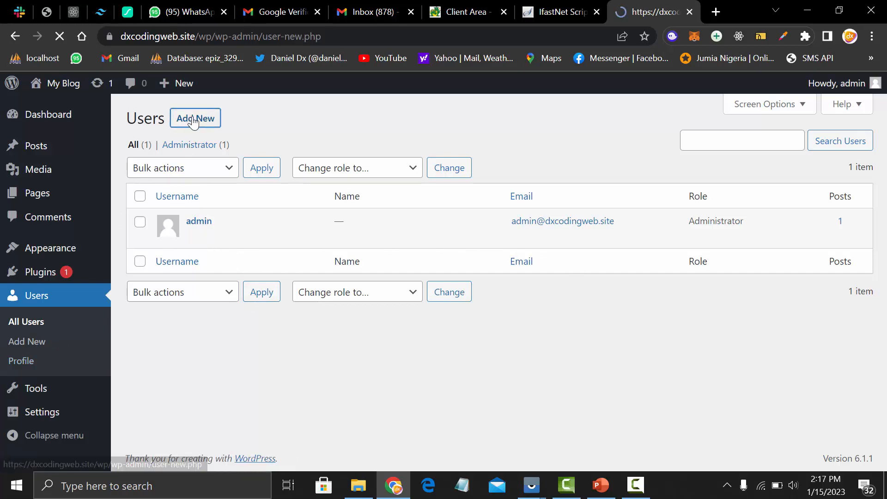
# List the roles available for a new user, then look over the options offered under Tools and Settings
pyautogui.click(327, 188)
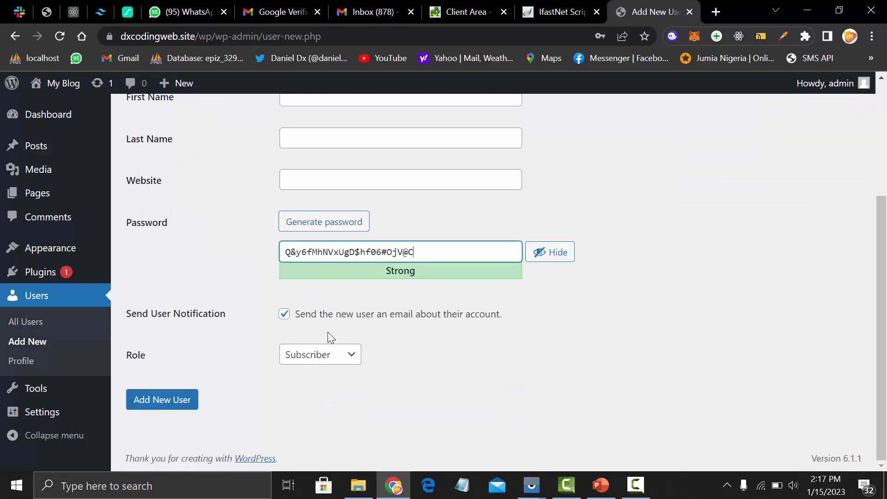
pyautogui.click(331, 364)
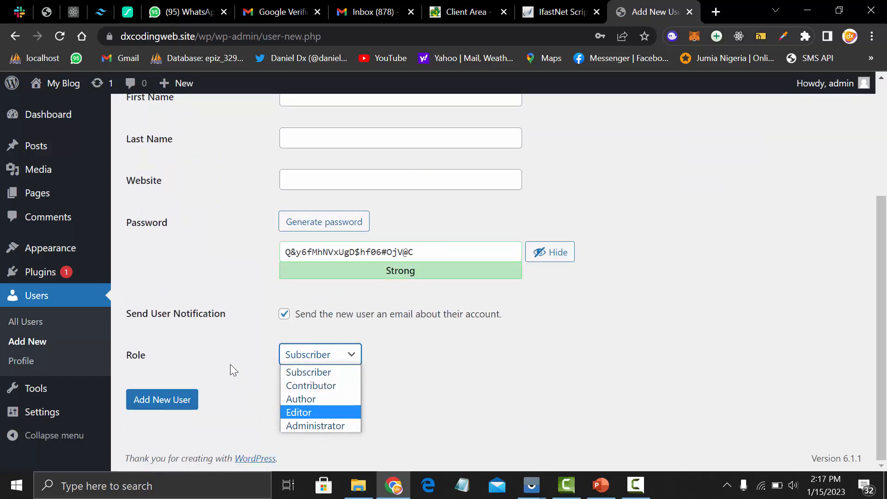
pyautogui.moveTo(29, 390)
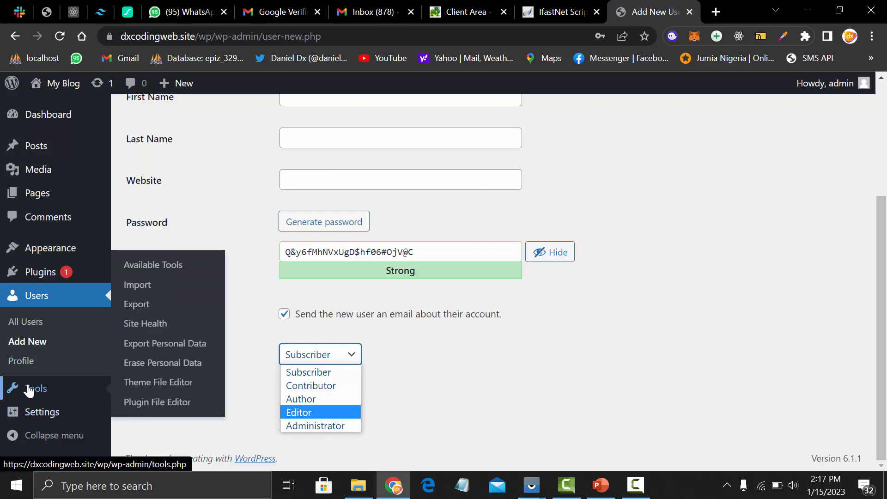
pyautogui.moveTo(53, 418)
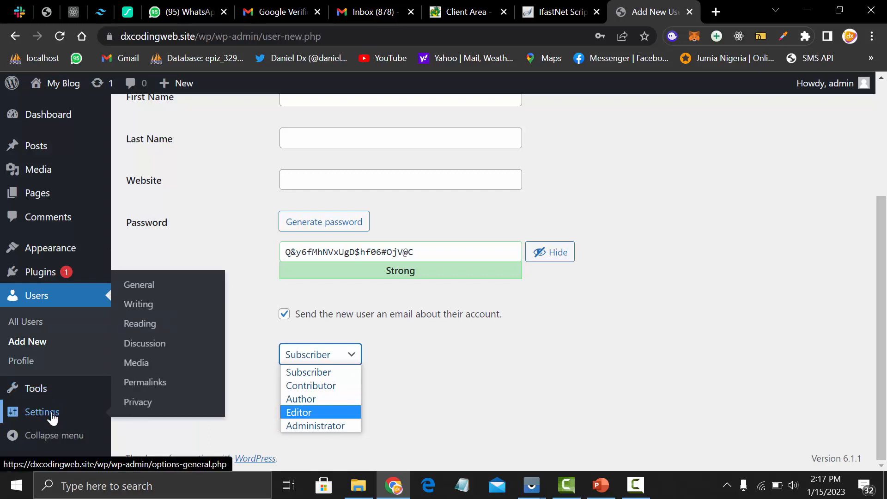
pyautogui.moveTo(55, 200)
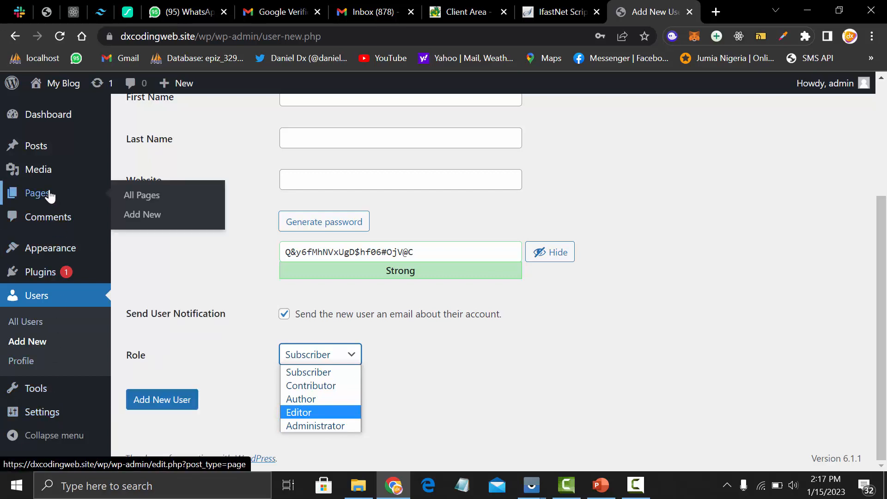
# Return to the admin dashboard and open the WordPress updates page
pyautogui.scroll(3, 27, 180)
pyautogui.click(65, 121)
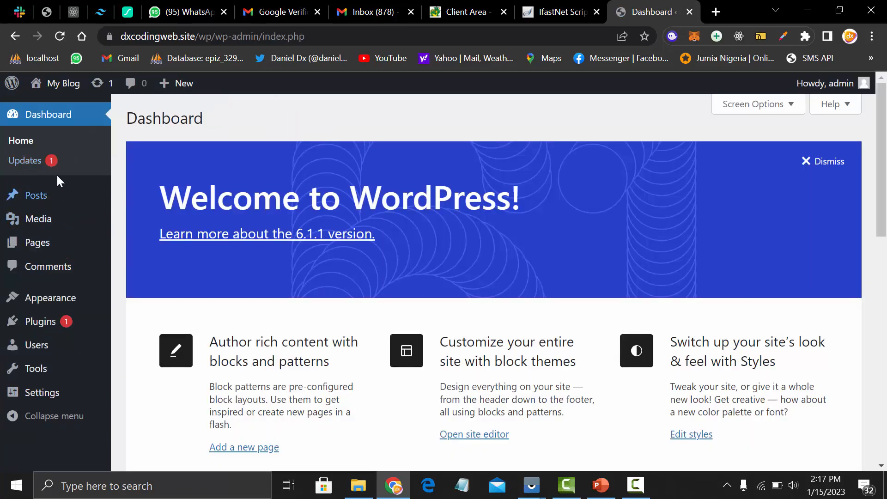
pyautogui.click(60, 164)
# View the media library, then open the list of all the site's pages
pyautogui.moveTo(62, 220)
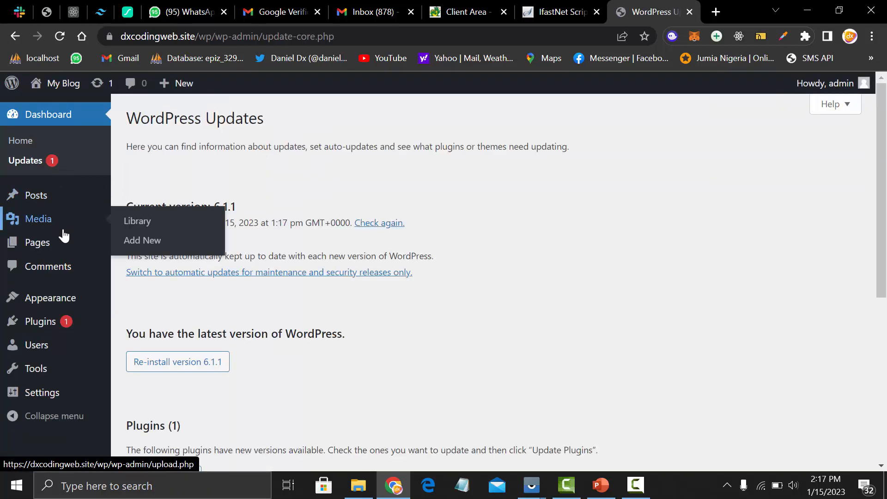
pyautogui.click(63, 235)
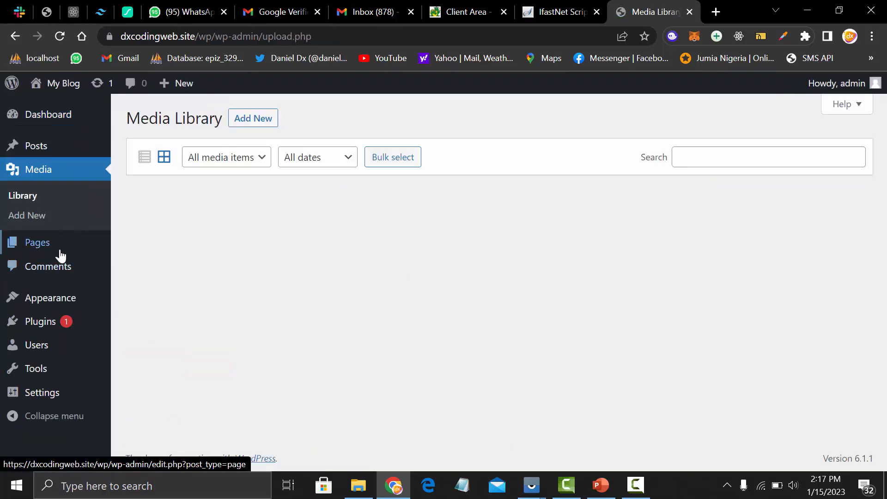
pyautogui.click(64, 239)
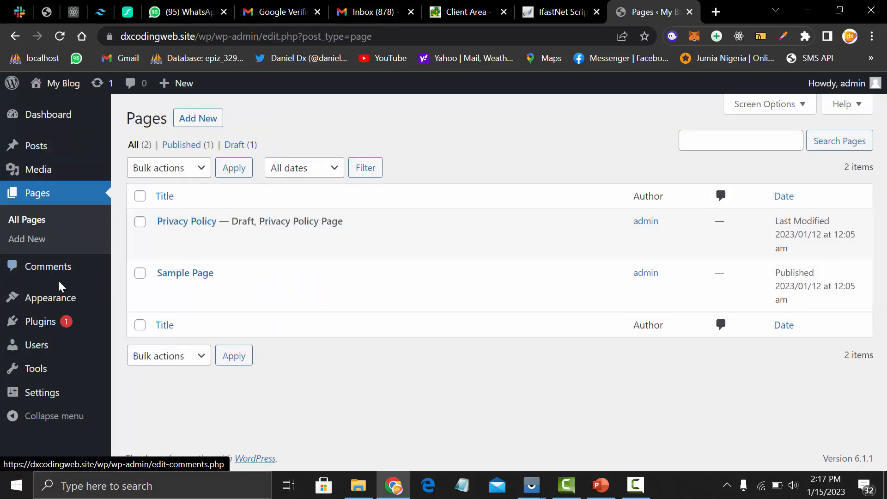
# Dismiss the incoming WhatsApp notifications and open the list of installed plugins
pyautogui.moveTo(58, 302)
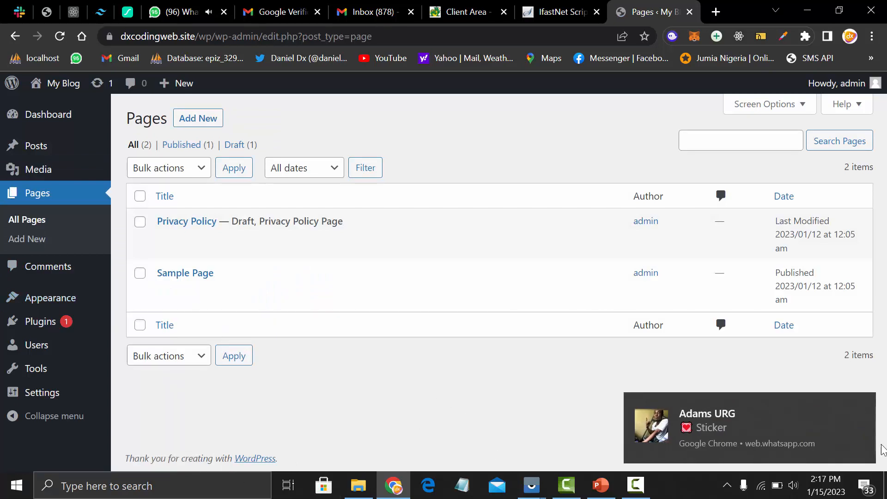
pyautogui.click(862, 407)
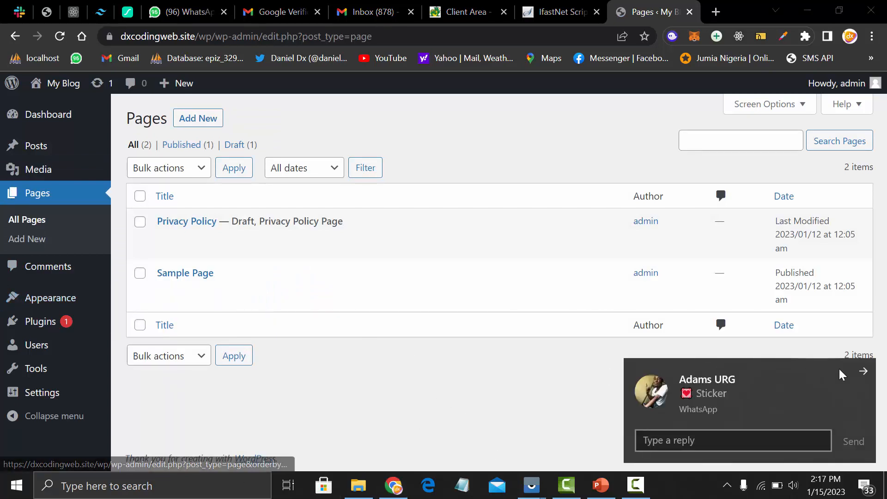
pyautogui.click(863, 370)
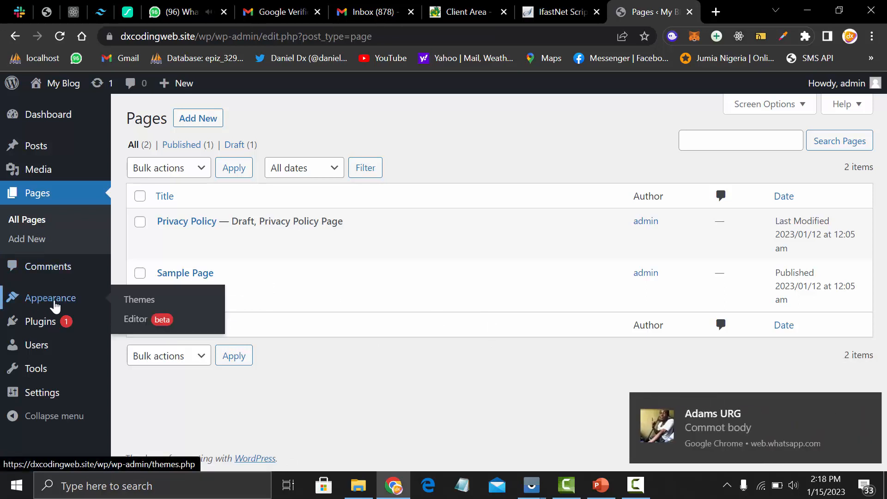
pyautogui.click(48, 318)
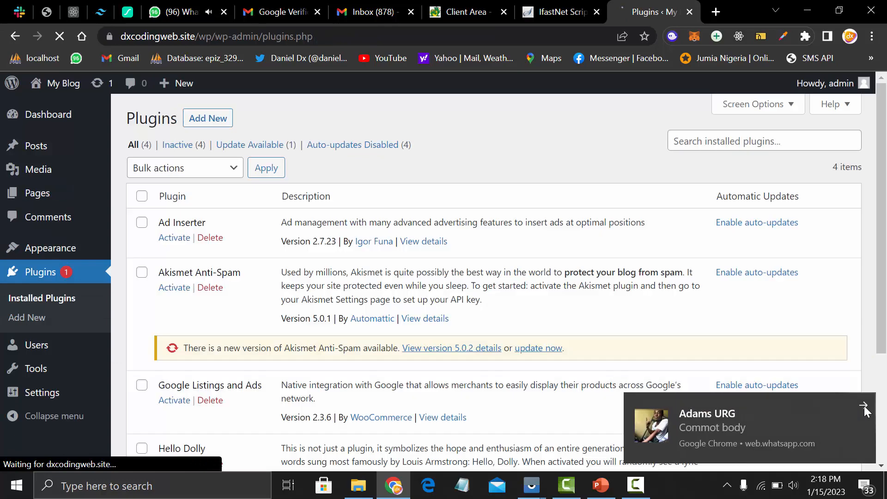
pyautogui.click(863, 406)
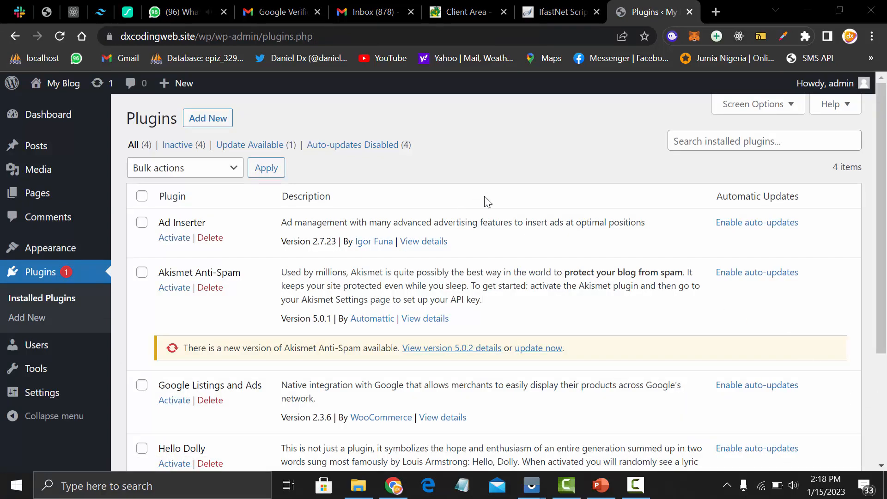
pyautogui.click(863, 347)
# Open the page for adding new plugins and search the plugin directory for "elementor"
pyautogui.click(763, 141)
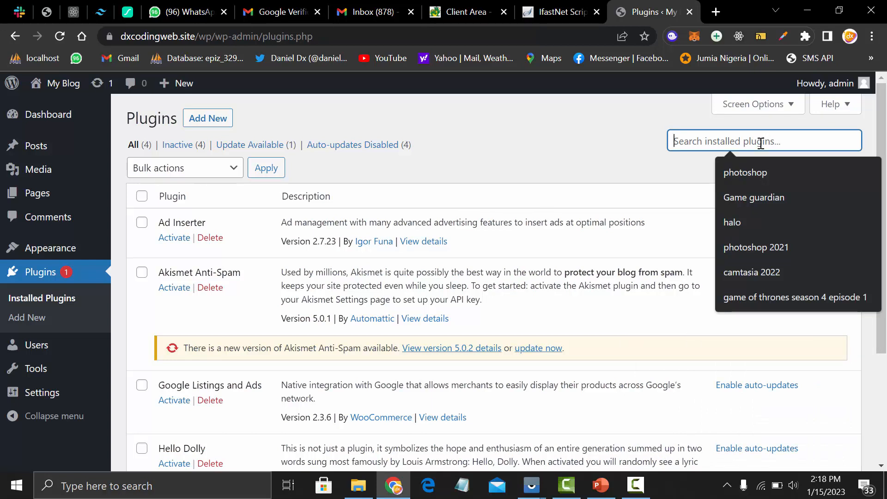
pyautogui.click(210, 118)
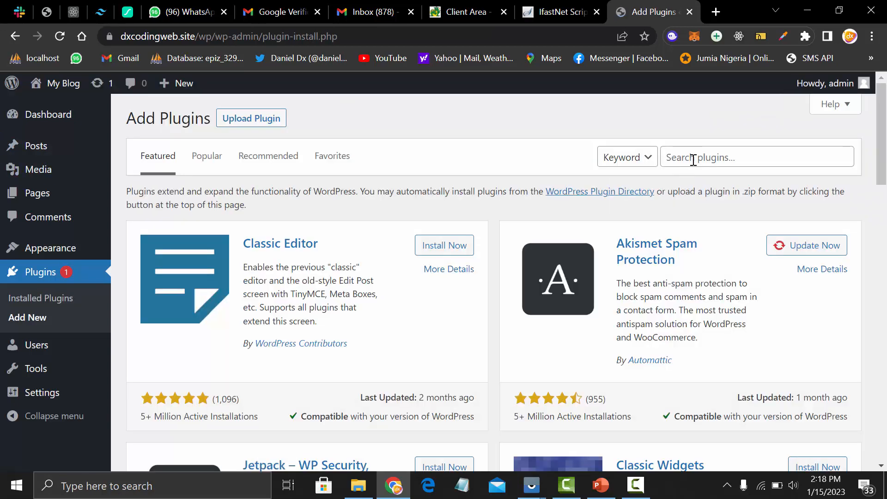
pyautogui.click(693, 160)
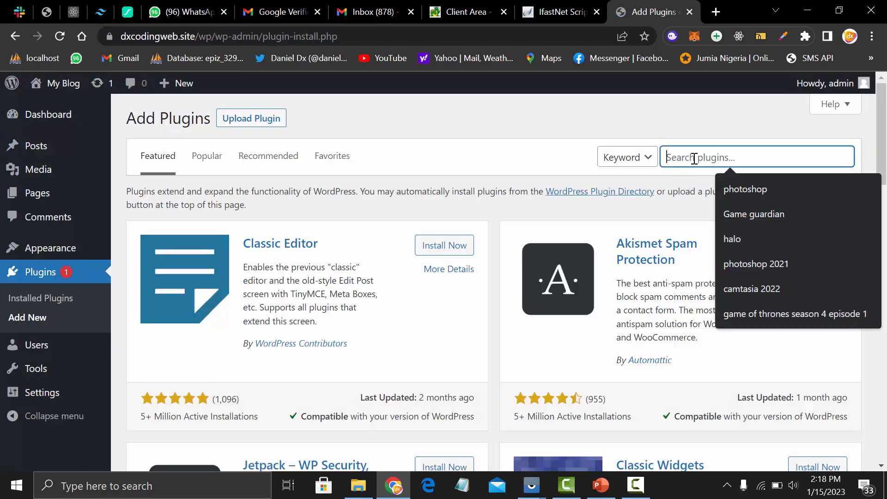
pyautogui.write('elem')
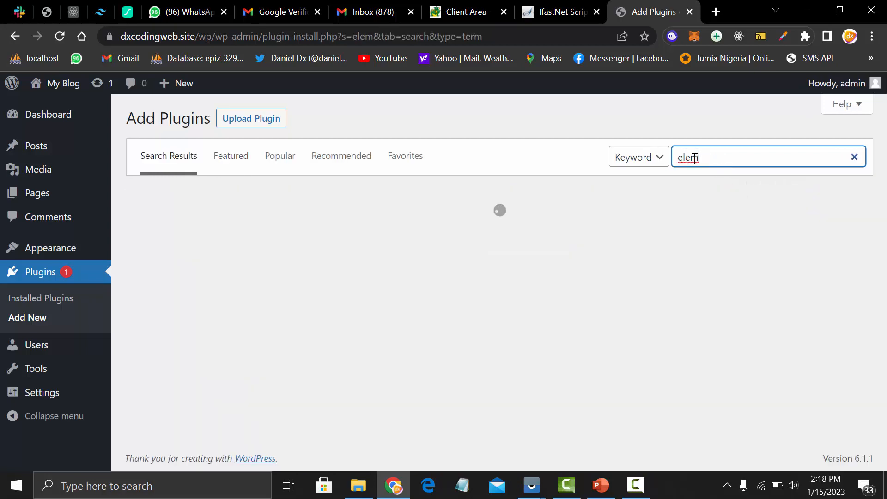
pyautogui.write('en')
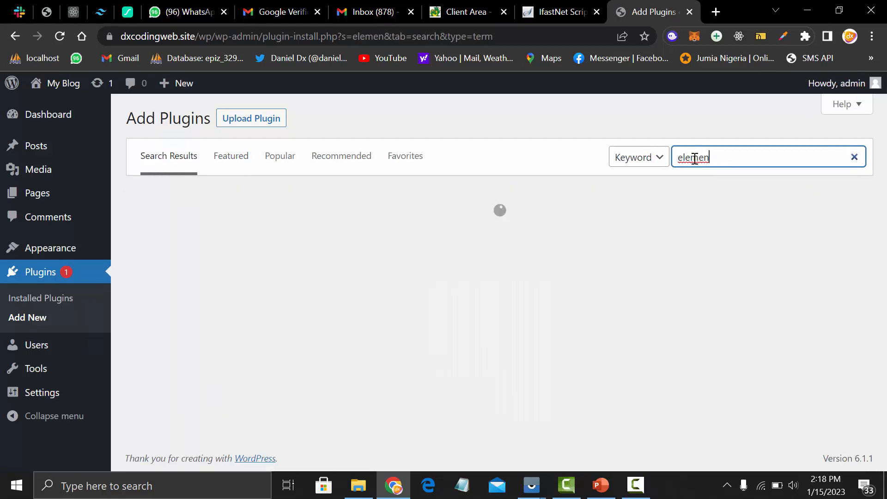
pyautogui.scroll(-5, 372, 311)
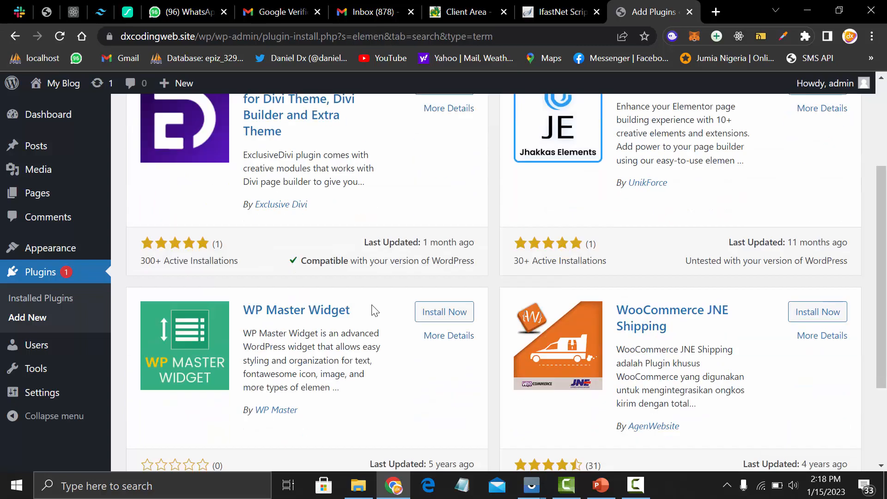
pyautogui.scroll(5, 375, 312)
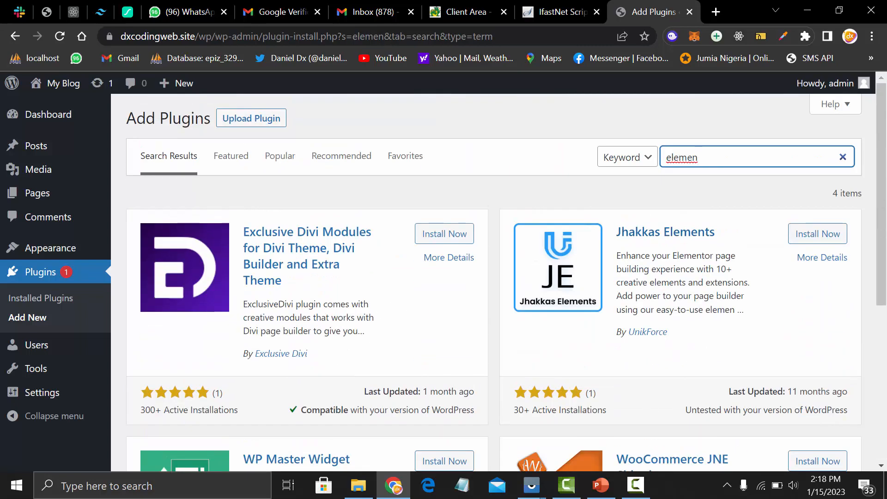
pyautogui.write('tor')
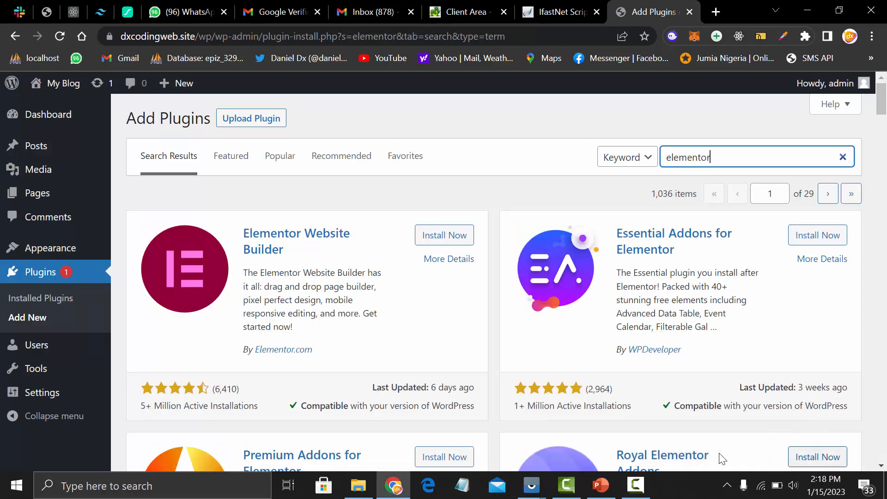
# Install and activate the Elementor Website Builder plugin, then leave its onboarding wizard and return to the plugin search results
pyautogui.click(431, 235)
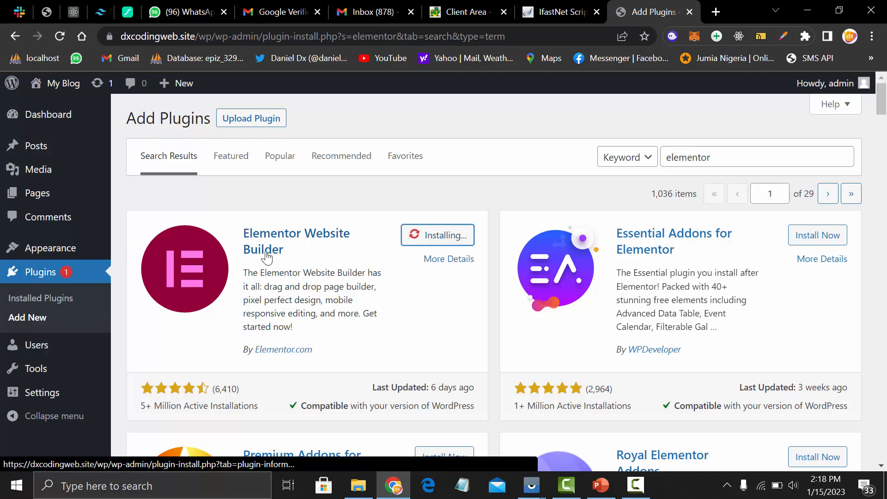
pyautogui.scroll(-3, 392, 292)
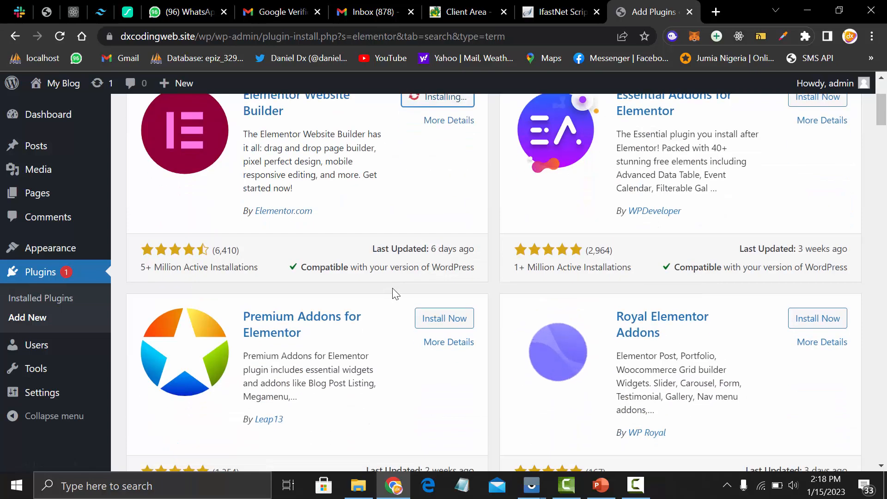
pyautogui.scroll(3, 395, 293)
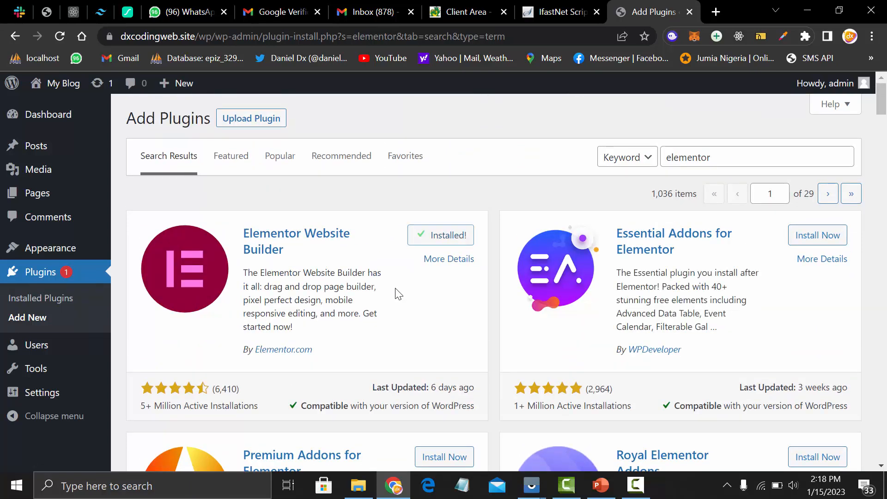
pyautogui.click(452, 244)
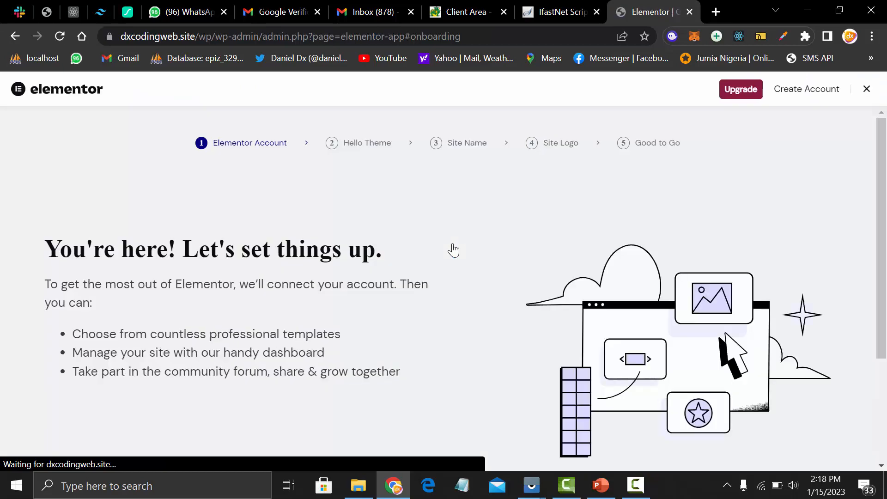
pyautogui.click(15, 38)
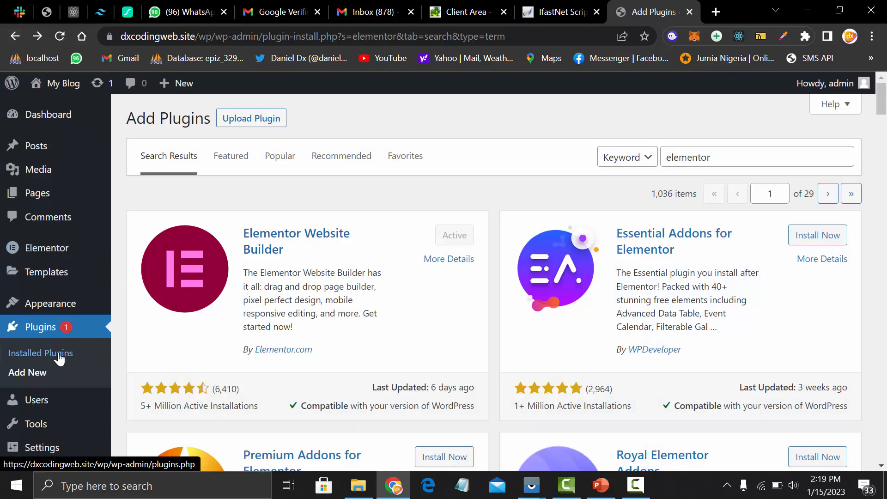
# Look through the site's installed themes and open the page for adding a new theme
pyautogui.moveTo(55, 305)
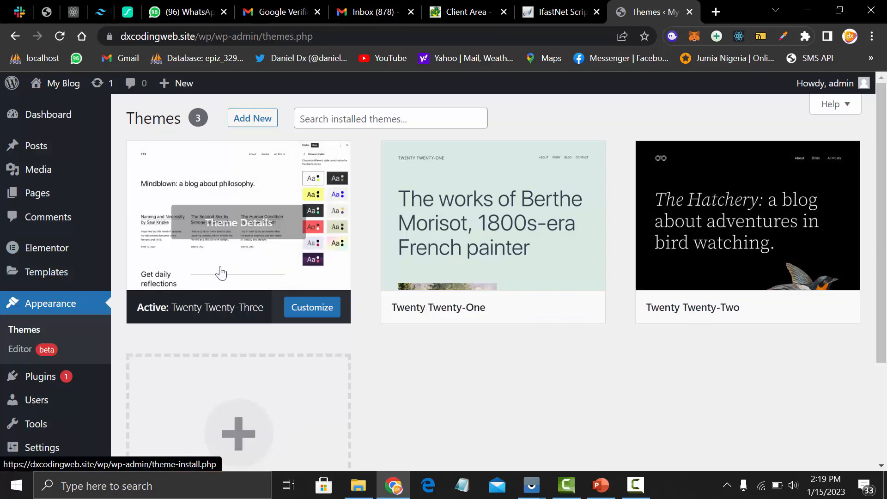
pyautogui.scroll(-3, 191, 294)
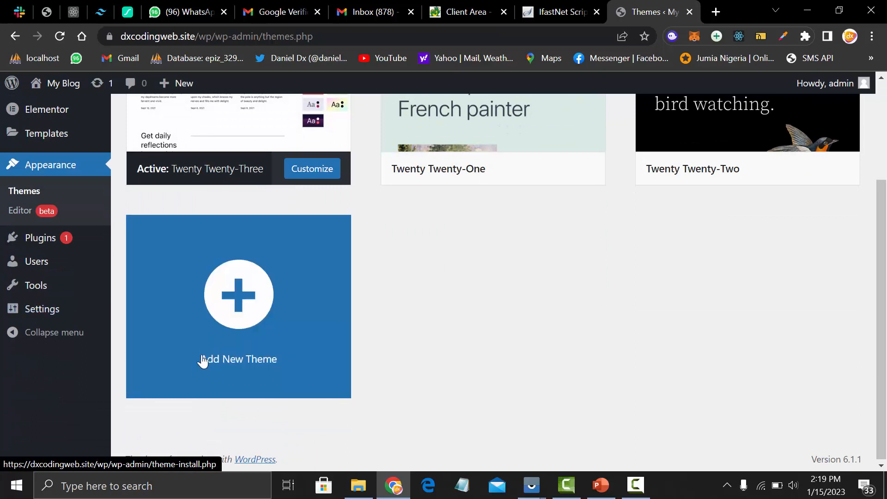
pyautogui.click(221, 337)
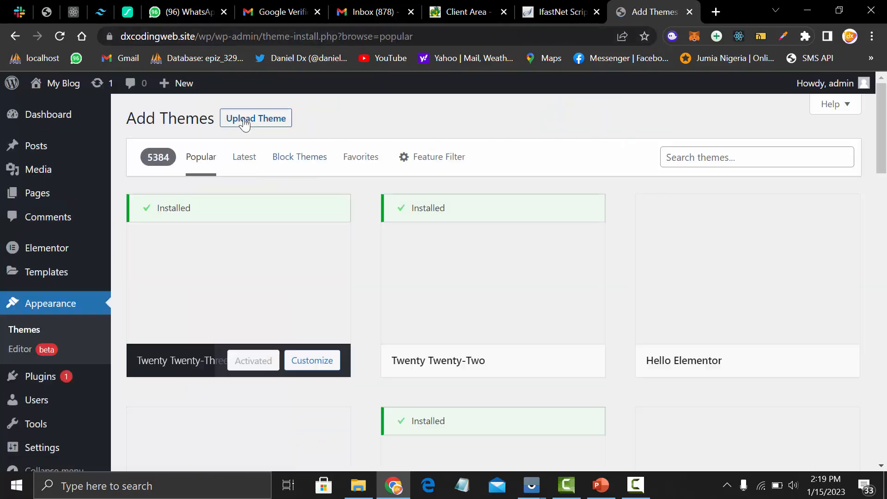
# Browse the popular themes offered for installation, including Astra, OceanWP and Kadence
pyautogui.click(772, 162)
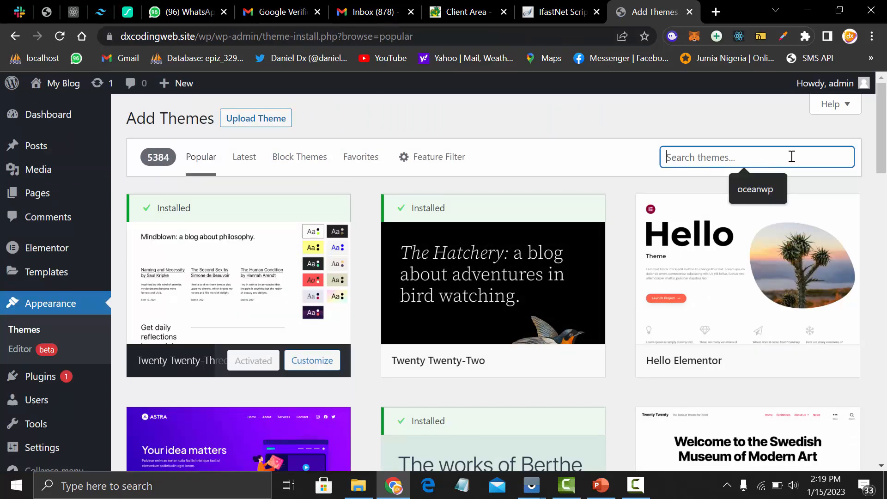
pyautogui.scroll(-3, 422, 323)
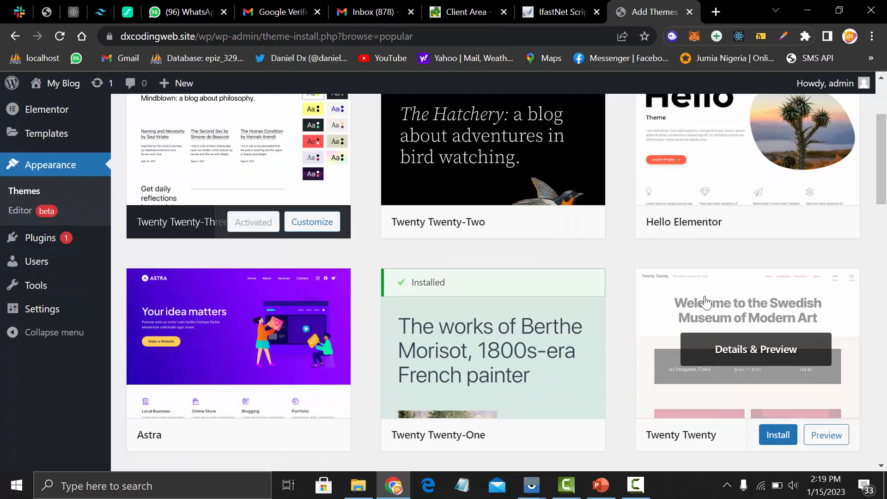
pyautogui.scroll(-2, 704, 301)
pyautogui.scroll(-2, 584, 288)
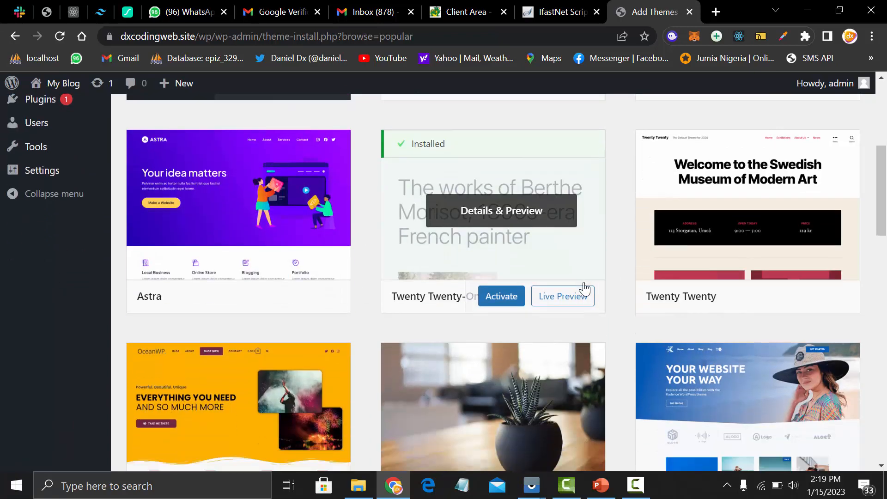
pyautogui.scroll(-1, 584, 287)
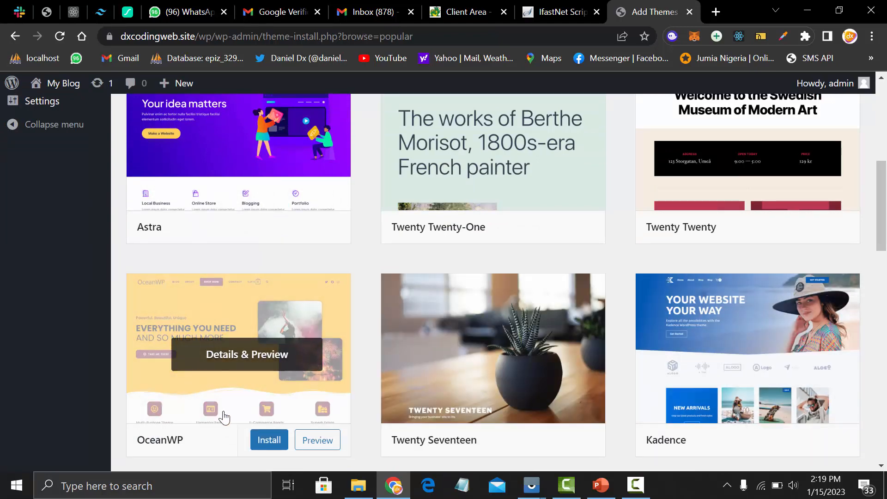
pyautogui.scroll(-2, 201, 337)
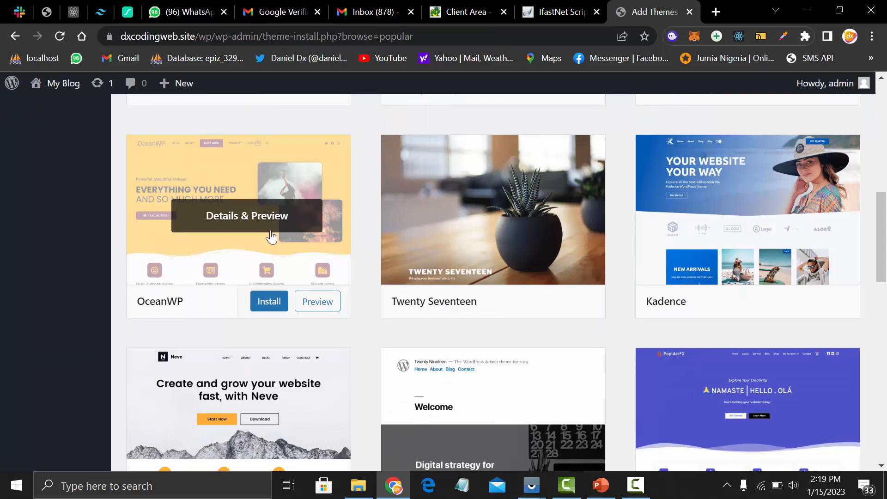
# Install the OceanWP theme from the popular themes and activate it on the site
pyautogui.scroll(-1, 271, 236)
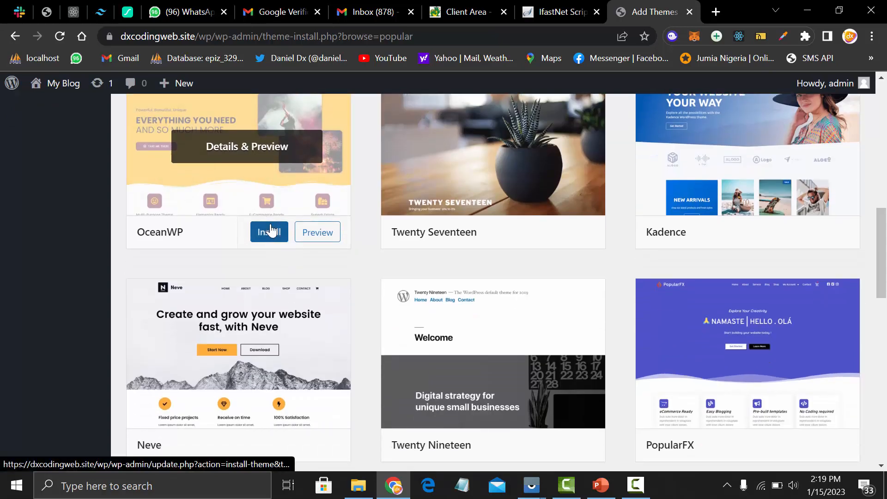
pyautogui.click(272, 232)
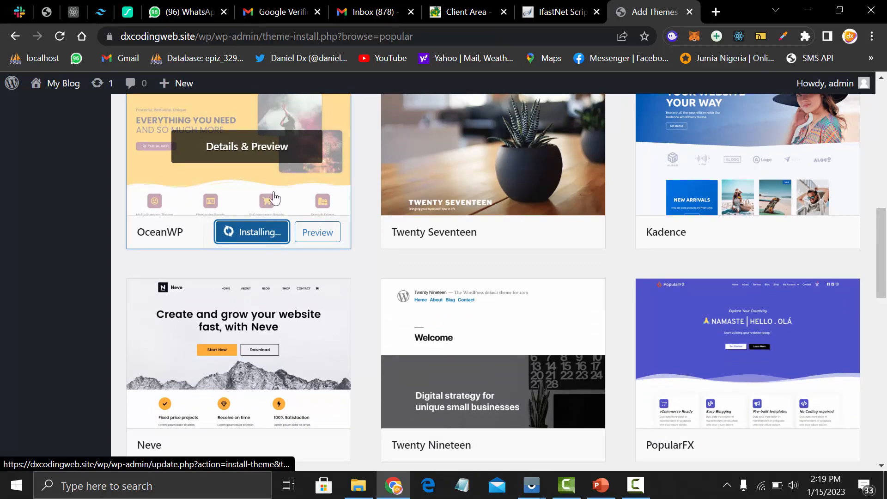
pyautogui.click(279, 164)
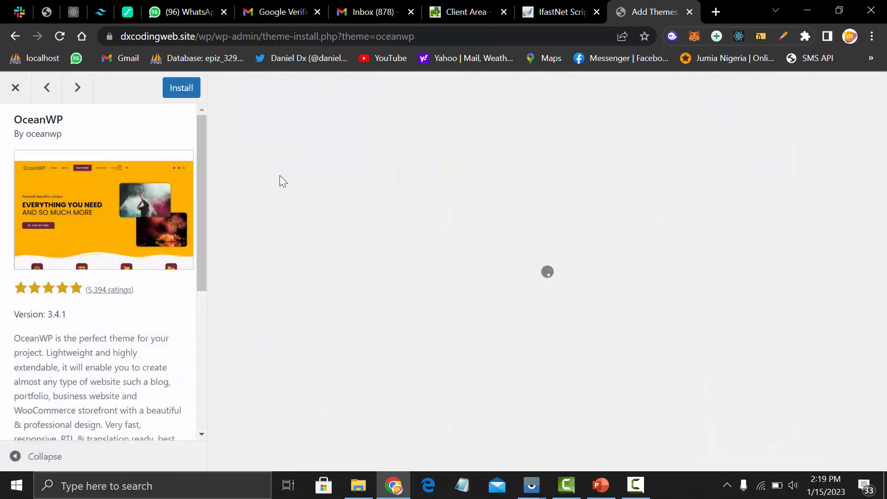
pyautogui.click(187, 95)
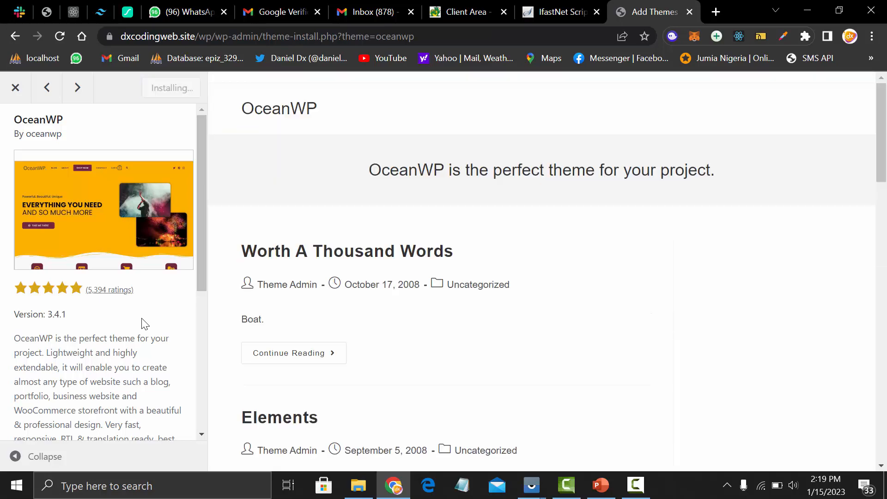
pyautogui.scroll(-4, 295, 268)
pyautogui.scroll(4, 300, 258)
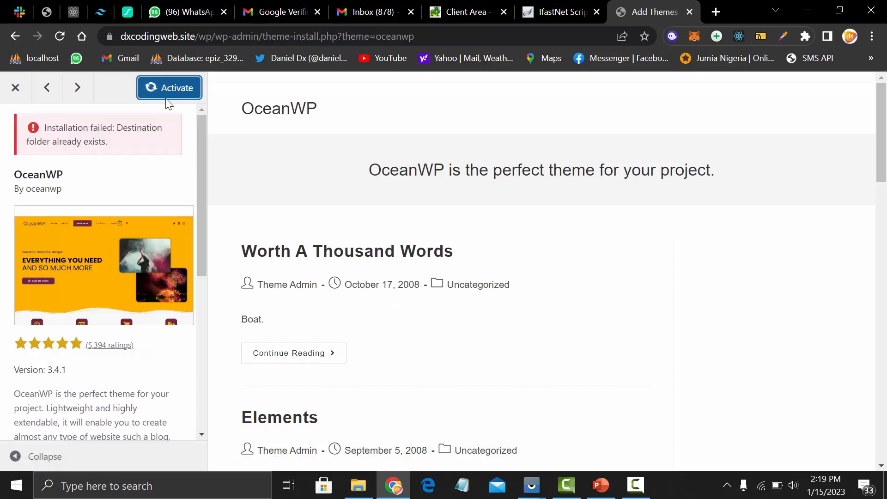
pyautogui.click(179, 95)
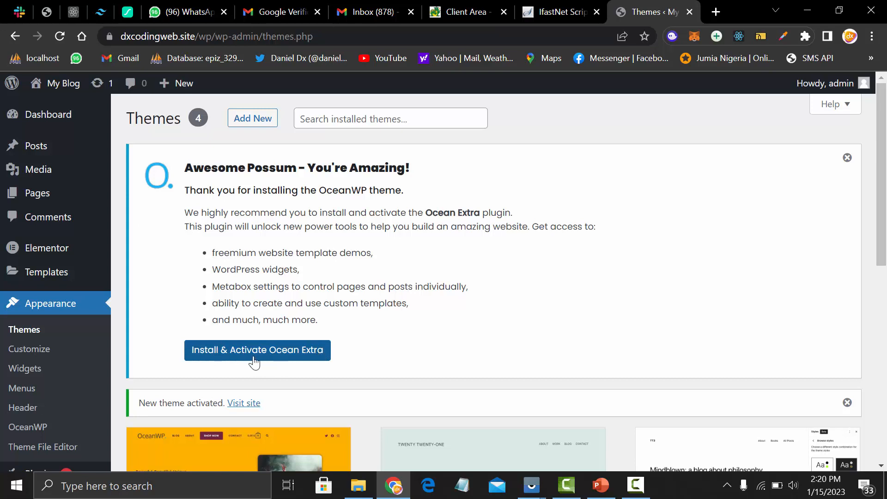
# Install and activate the recommended Ocean Extra plugin, then skip the opt-in to update notifications and diagnostic tracking
pyautogui.click(303, 360)
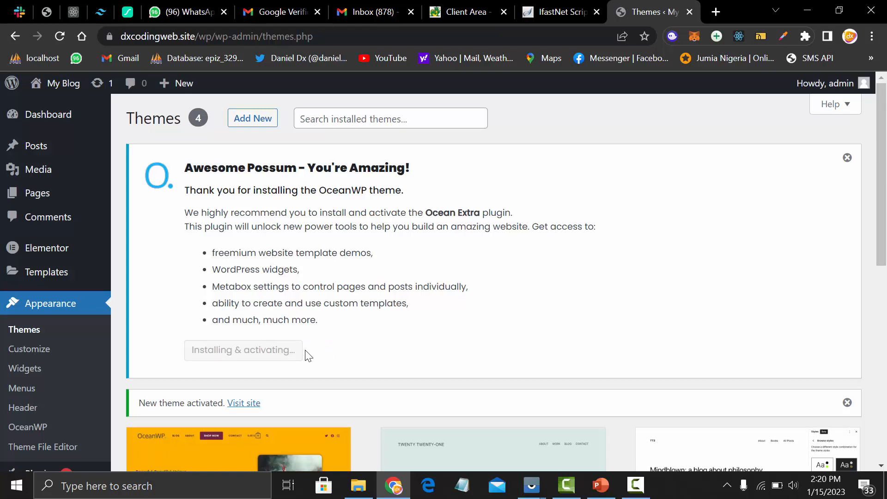
pyautogui.scroll(-5, 305, 337)
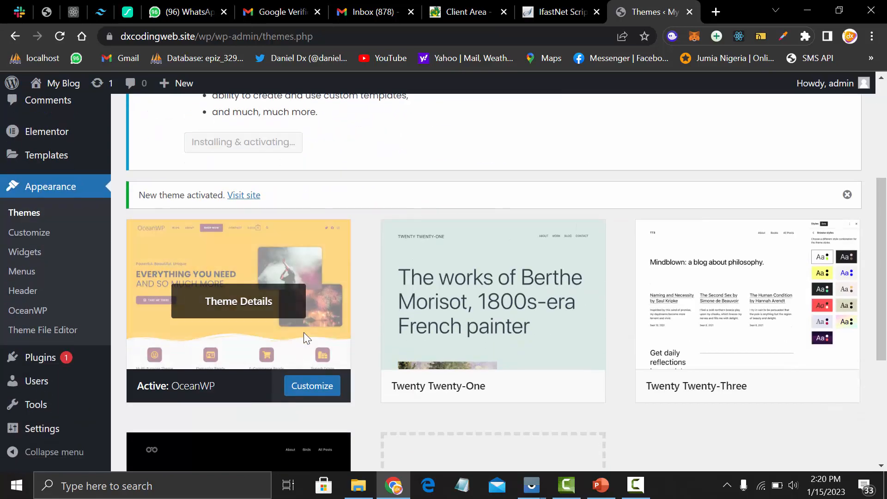
pyautogui.scroll(5, 305, 338)
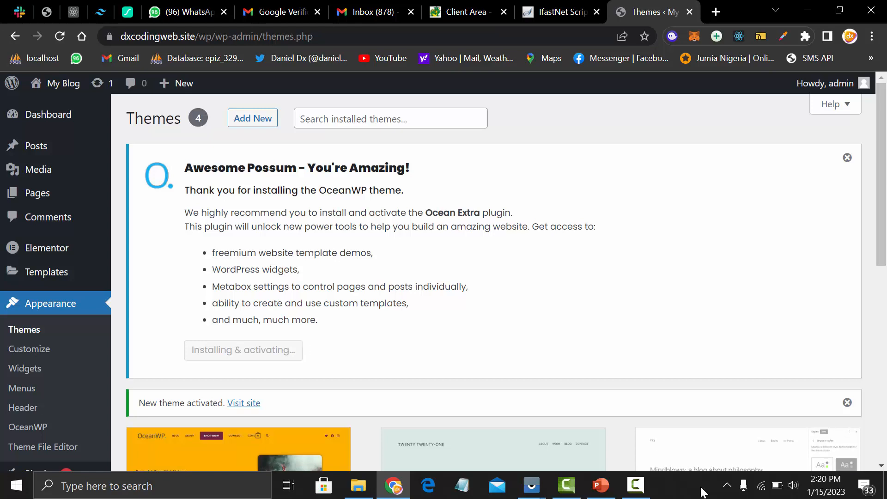
pyautogui.click(635, 485)
pyautogui.click(827, 443)
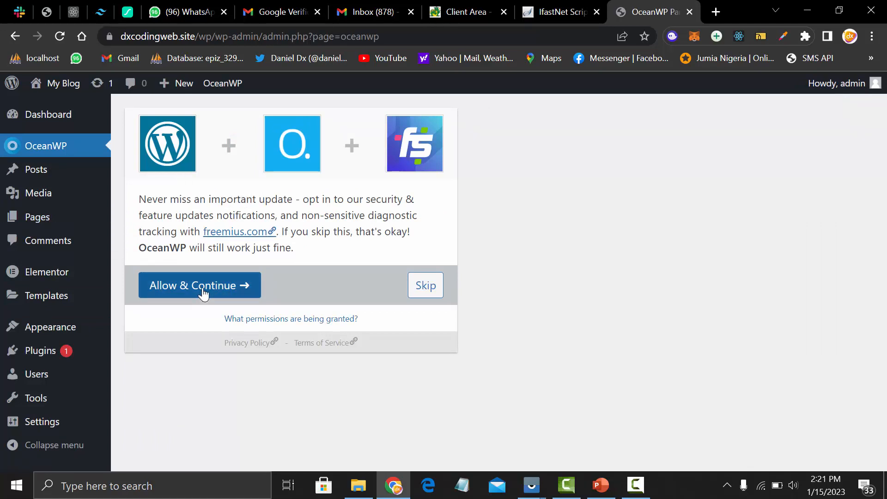
pyautogui.click(422, 289)
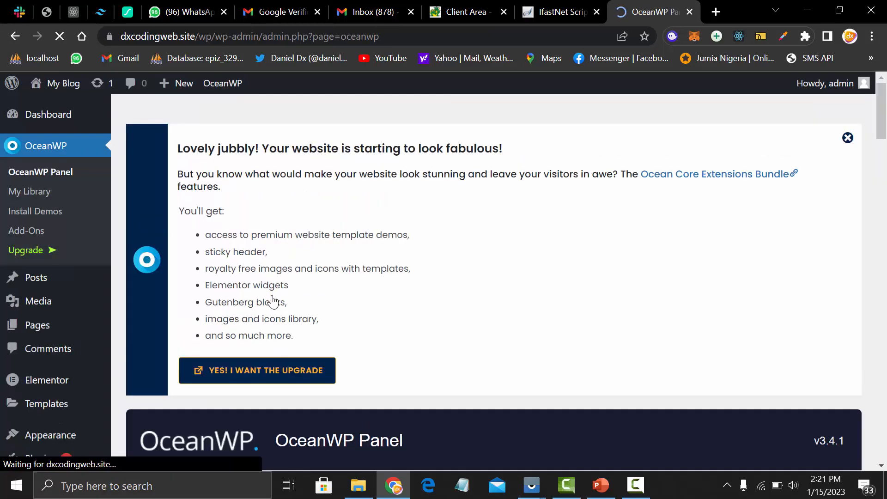
# Look through the OceanWP Panel's home page, including its upgrade offer, customization shortcuts and download section
pyautogui.scroll(-5, 323, 305)
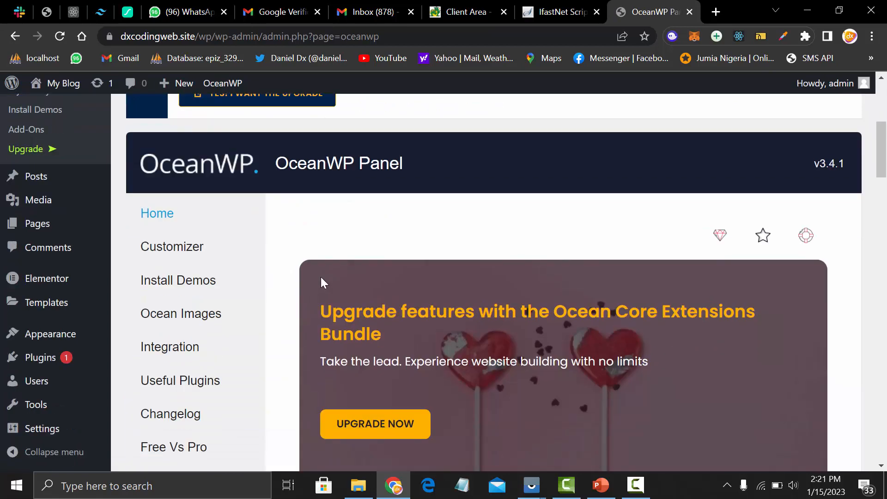
pyautogui.scroll(4, 322, 277)
pyautogui.scroll(-6, 326, 254)
pyautogui.scroll(4, 309, 245)
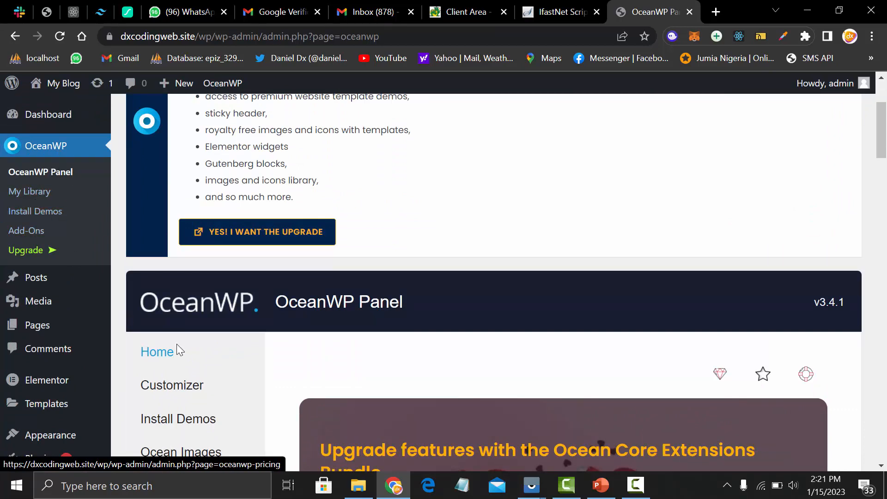
pyautogui.scroll(-20, 432, 335)
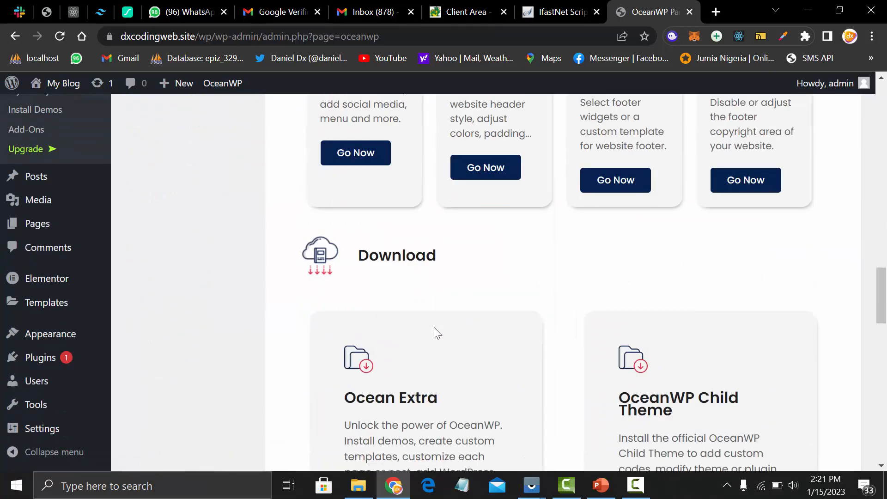
pyautogui.scroll(-9, 434, 327)
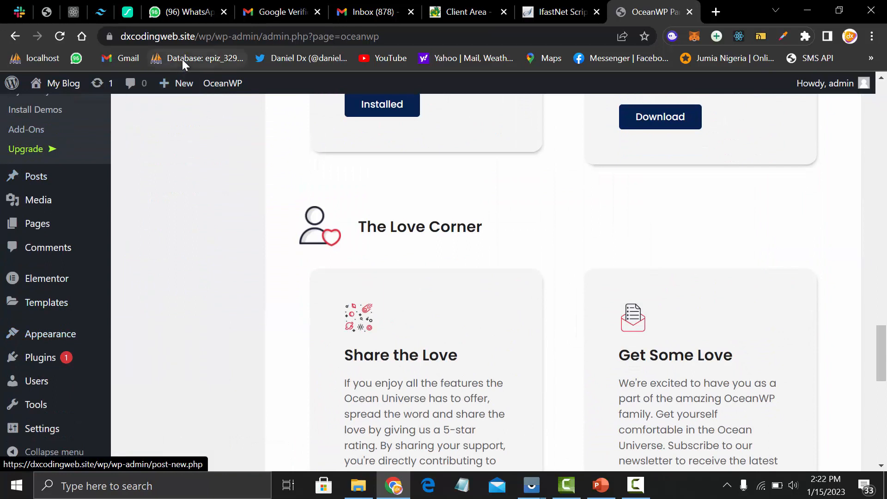
pyautogui.moveTo(214, 36); pyautogui.dragTo(121, 36)
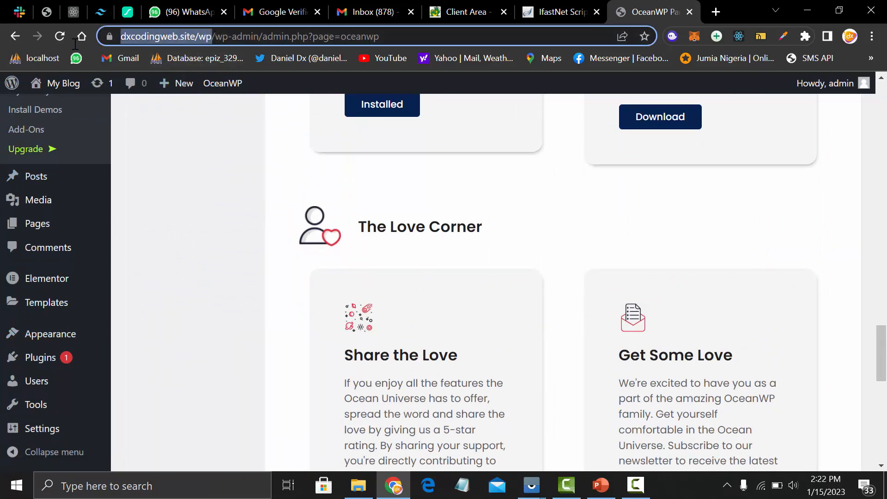
pyautogui.click(714, 12)
pyautogui.write('https://dxcodingweb.site/wp')
pyautogui.press('Return')
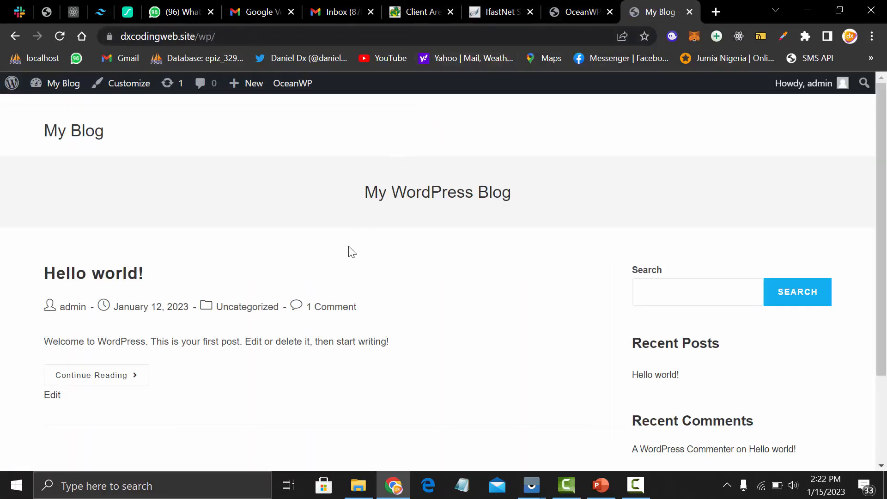
pyautogui.scroll(-3, 340, 251)
pyautogui.scroll(3, 208, 184)
pyautogui.scroll(-3, 572, 397)
pyautogui.scroll(3, 586, 398)
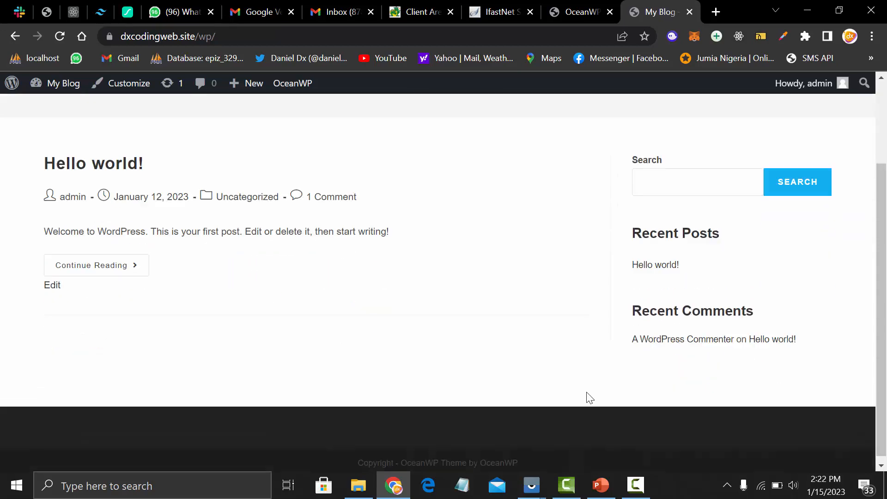
# Return to the OceanWP Panel, dismiss the incoming chat notifications and open the Install Demos section
pyautogui.click(573, 9)
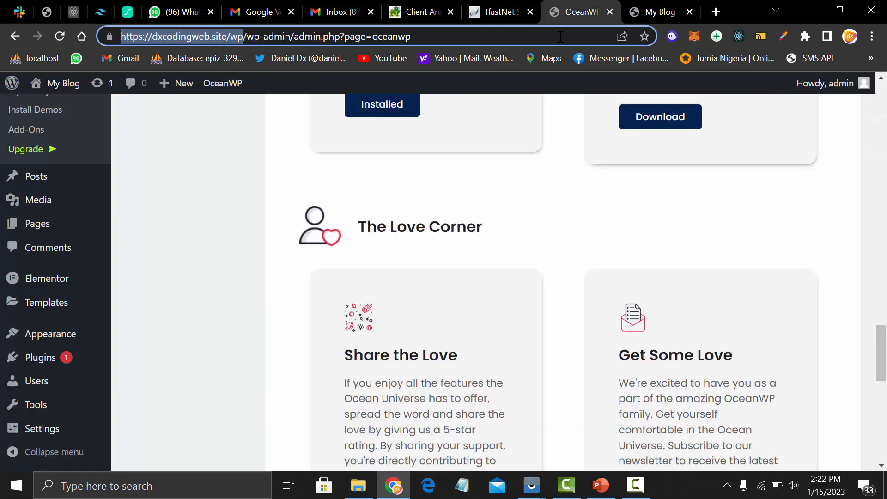
pyautogui.scroll(3, 40, 287)
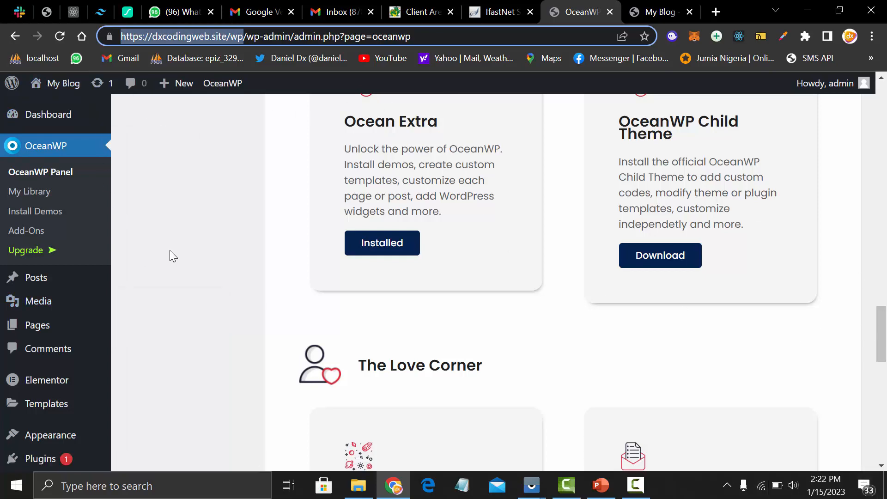
pyautogui.click(639, 10)
pyautogui.click(580, 12)
pyautogui.click(69, 215)
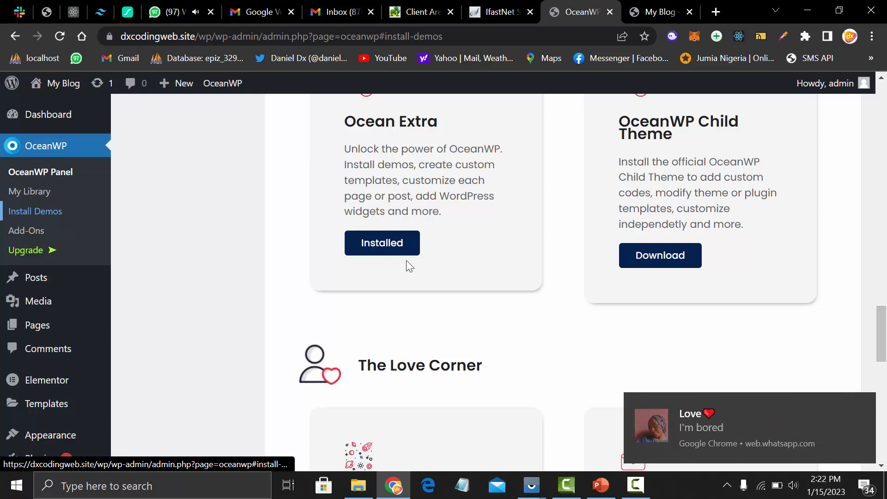
pyautogui.click(860, 407)
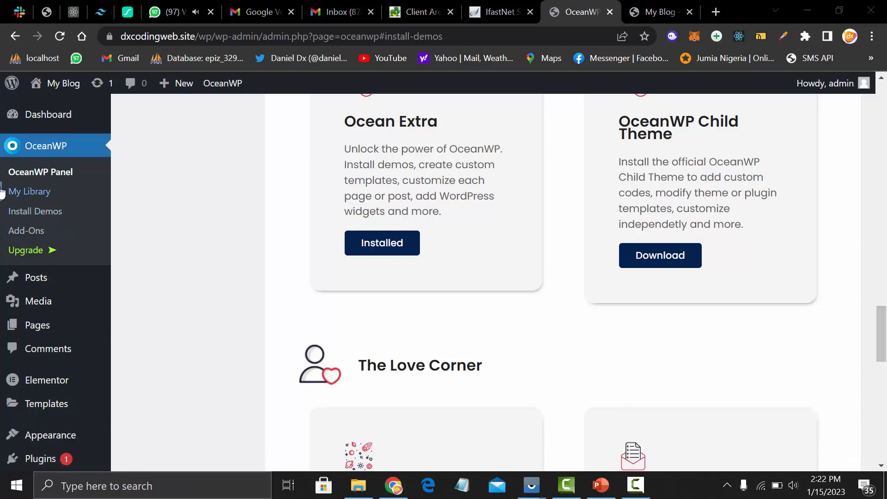
pyautogui.click(37, 214)
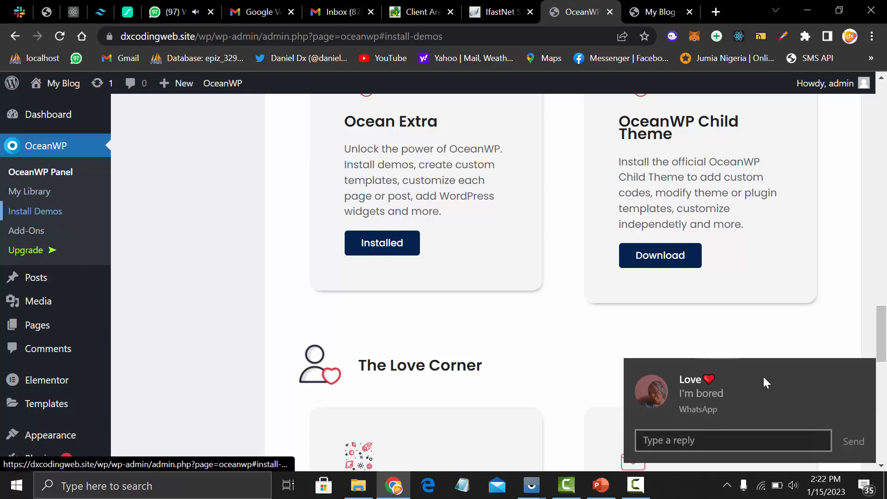
pyautogui.click(864, 374)
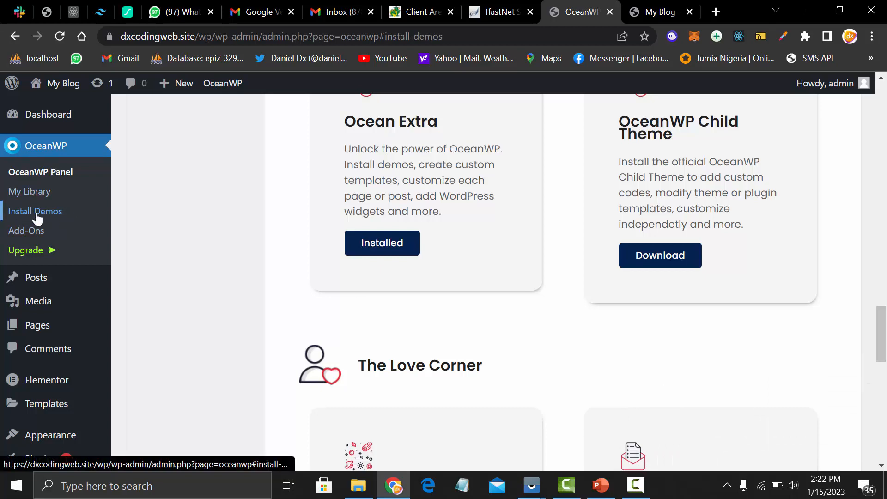
pyautogui.scroll(15, 419, 303)
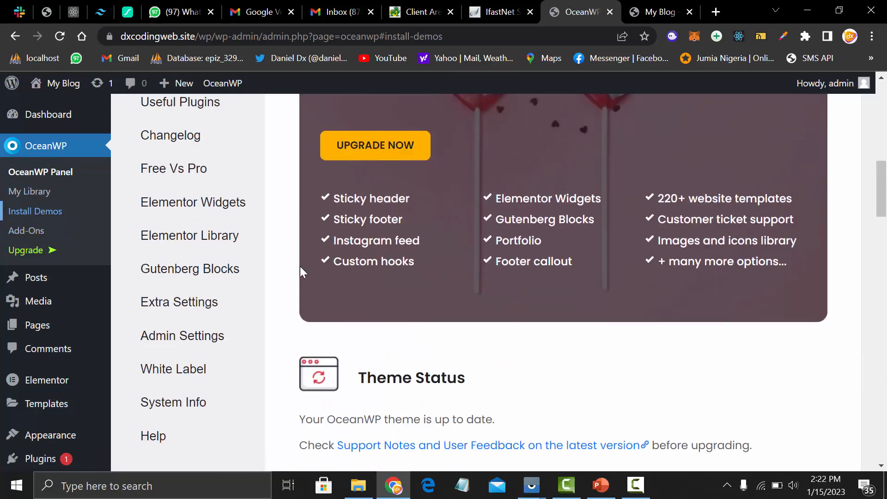
pyautogui.scroll(3, 195, 284)
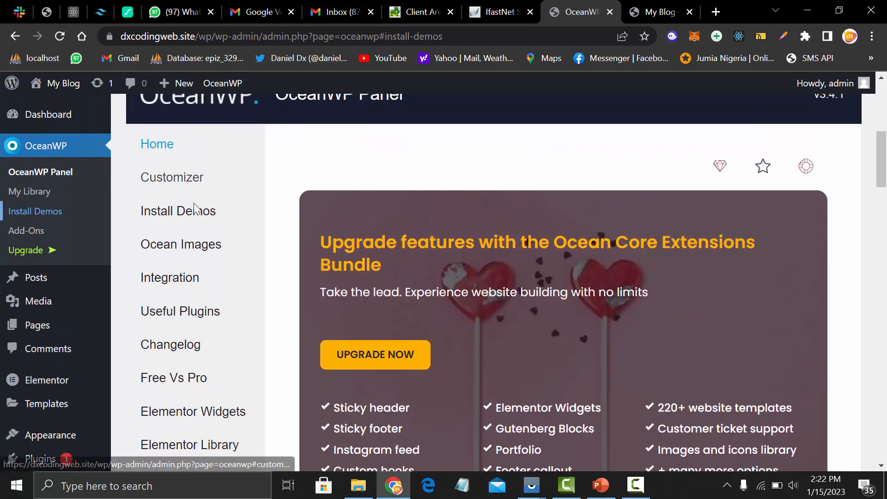
pyautogui.click(196, 212)
# Examine the OceanWP website template demos offered for import, from Maria, Photos and Architect down to Travel, Lingerie and Yoga
pyautogui.scroll(-8, 449, 302)
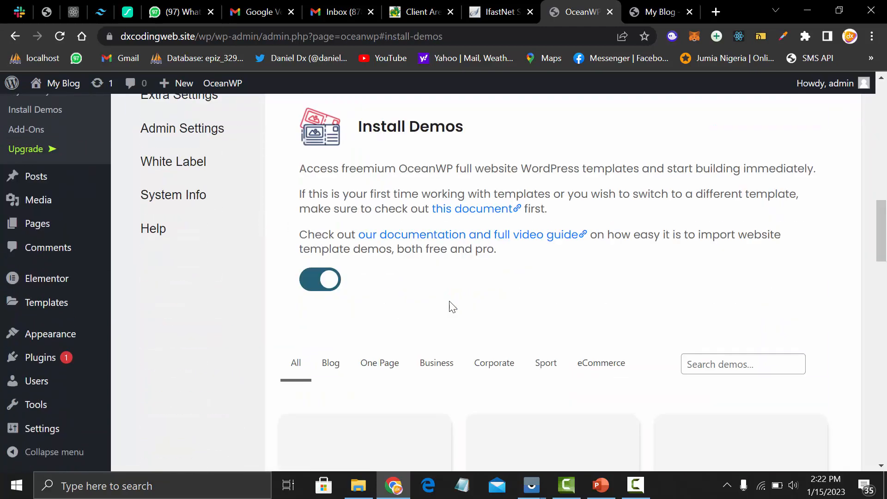
pyautogui.scroll(-4, 448, 304)
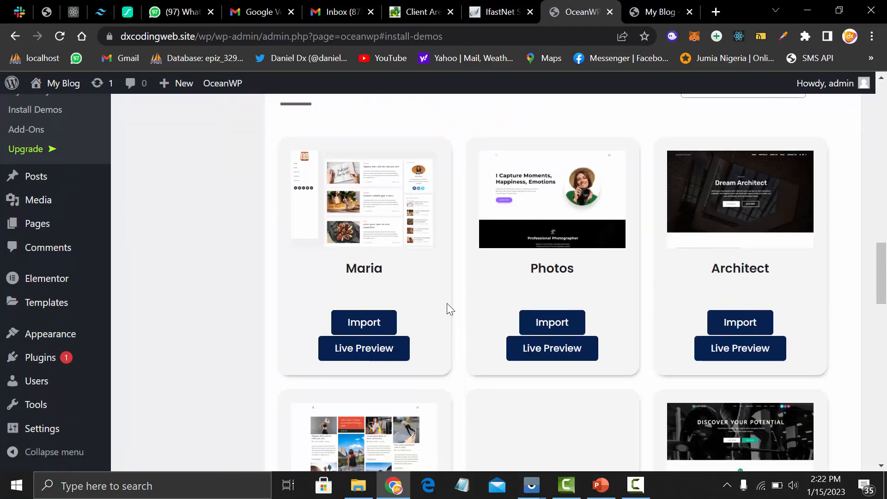
pyautogui.scroll(-5, 659, 258)
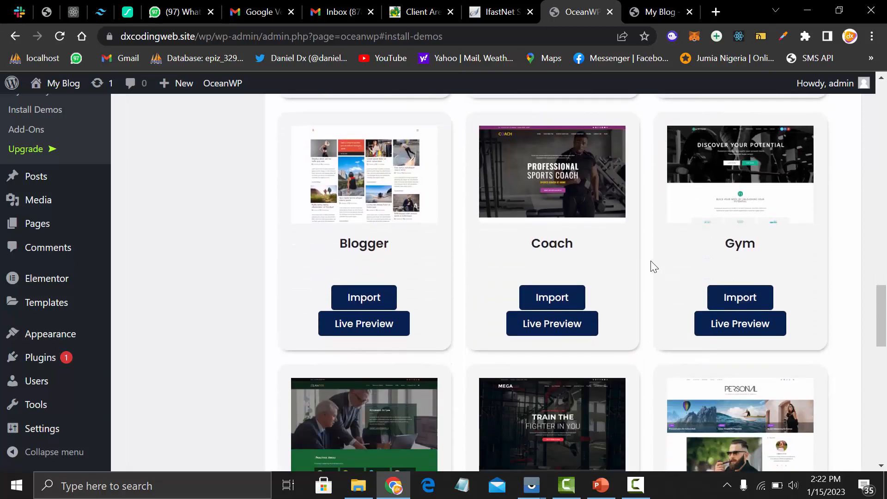
pyautogui.scroll(6, 654, 256)
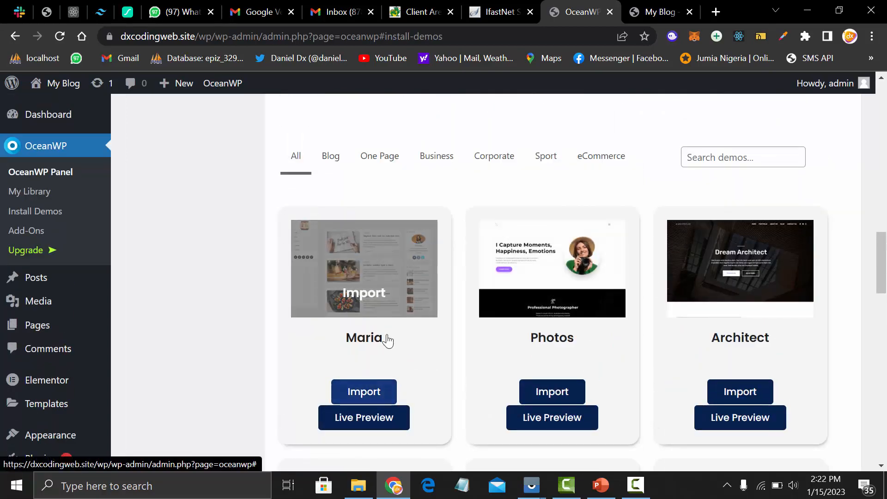
pyautogui.scroll(-2, 525, 330)
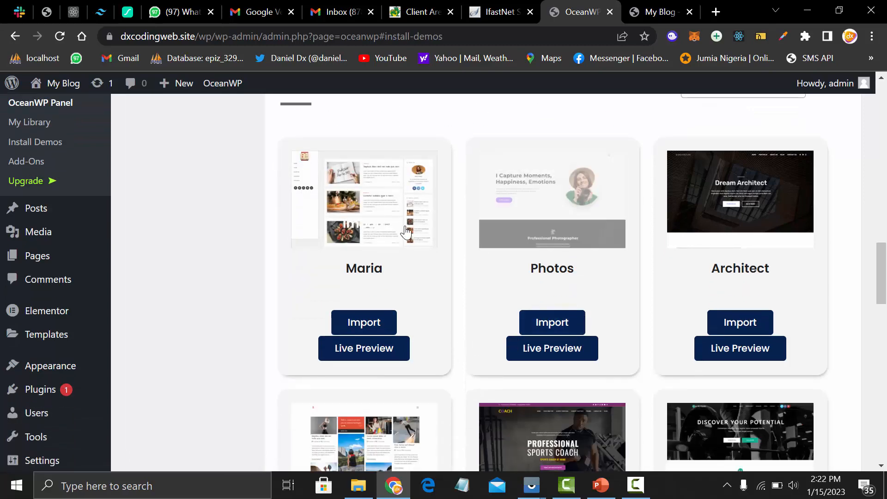
pyautogui.scroll(-7, 440, 277)
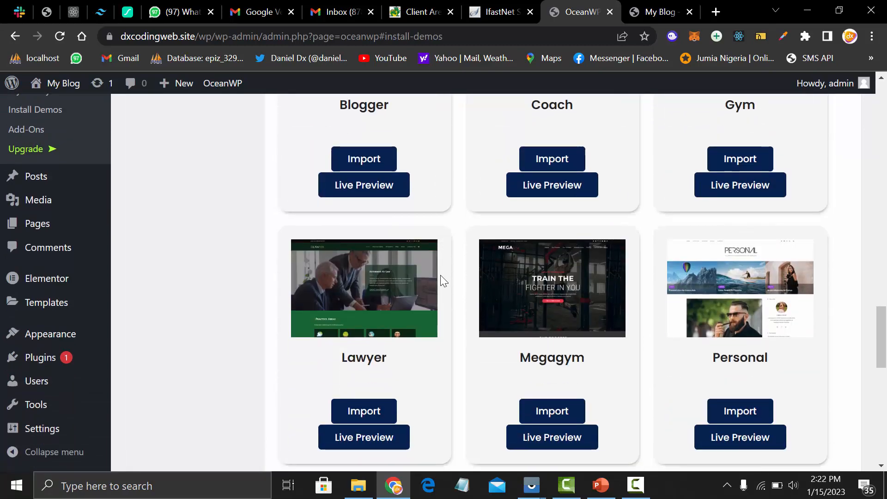
pyautogui.scroll(-4, 295, 314)
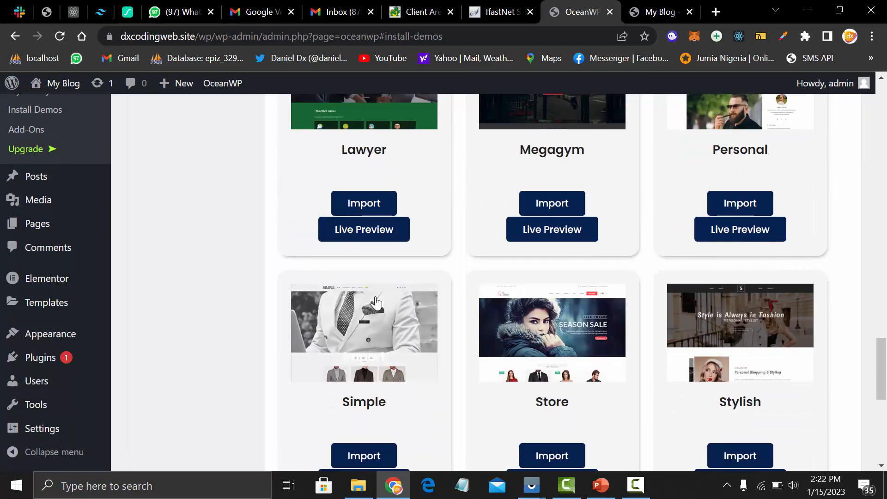
pyautogui.scroll(-1, 367, 277)
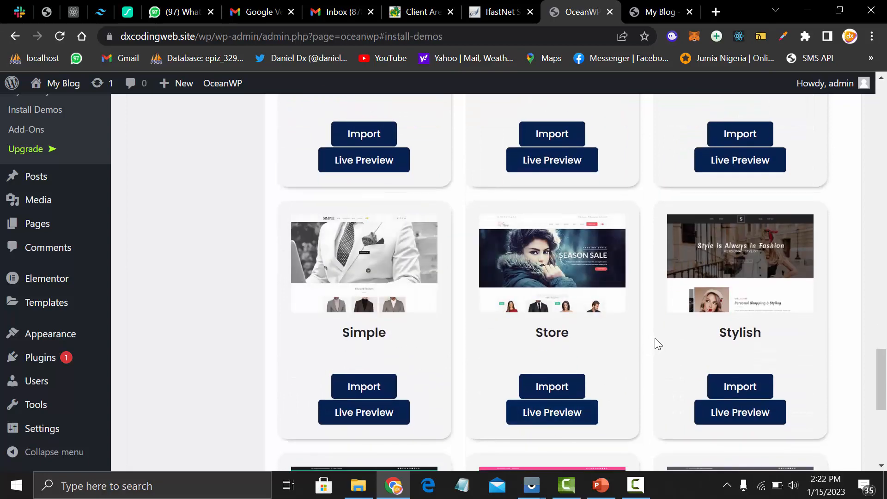
pyautogui.scroll(-5, 661, 332)
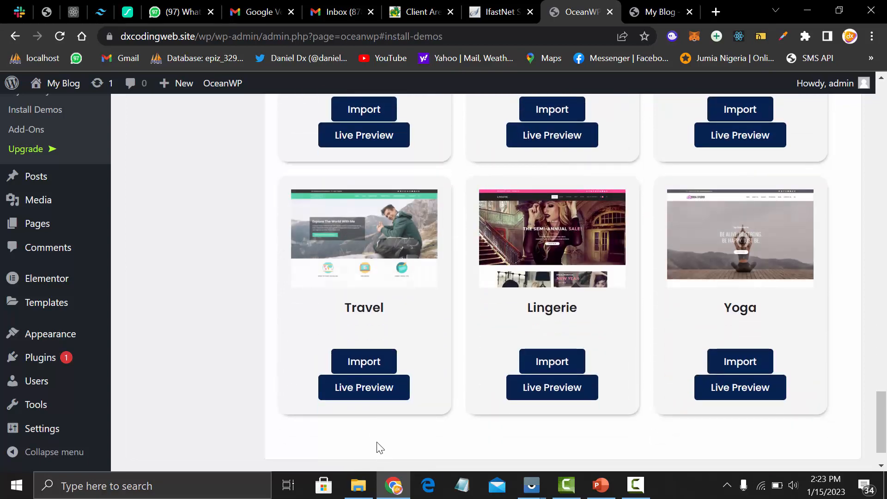
# Choose the Photos demo for import and install its missing required plugins, Ocean Social Sharing and WPForms
pyautogui.scroll(10, 383, 352)
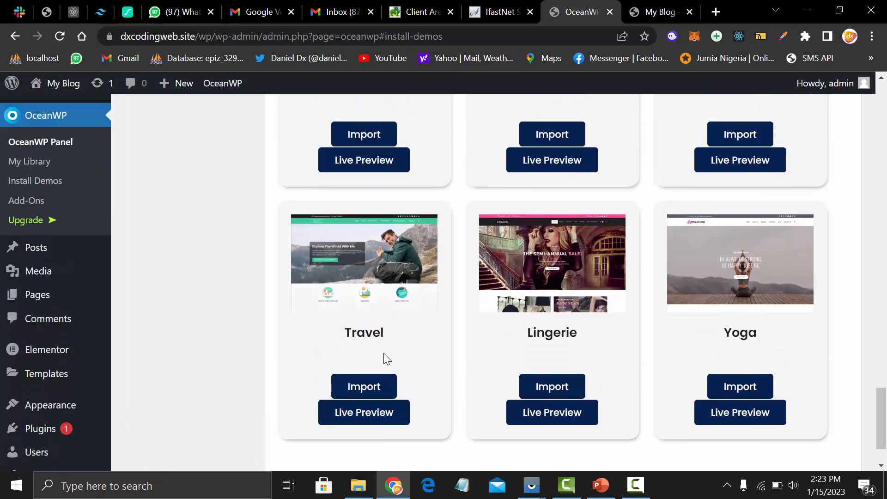
pyautogui.scroll(2, 471, 351)
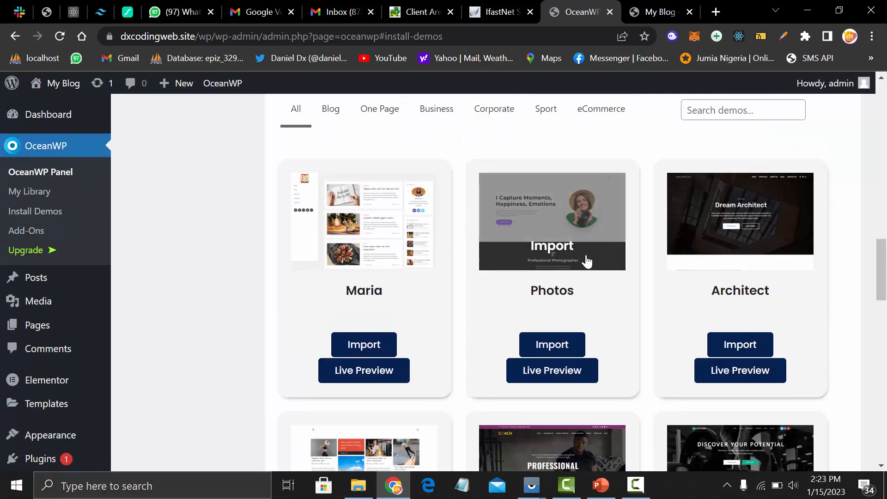
pyautogui.click(560, 350)
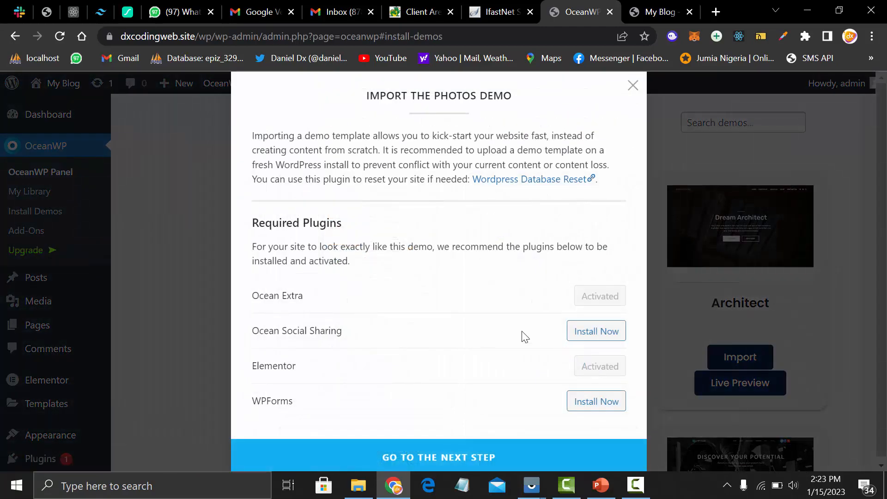
pyautogui.click(572, 333)
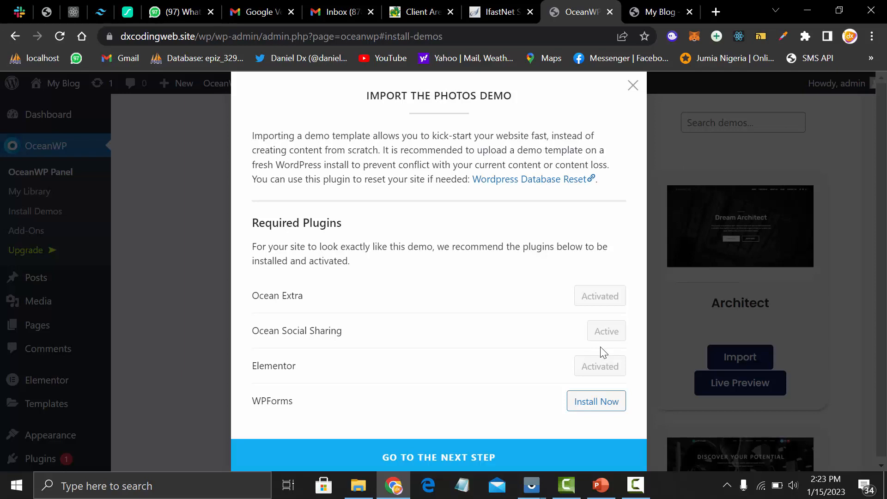
pyautogui.click(611, 402)
# Install the Photos demo with its XML data, customizer settings, widgets and contact form, and close the import dialog when it finishes
pyautogui.click(429, 458)
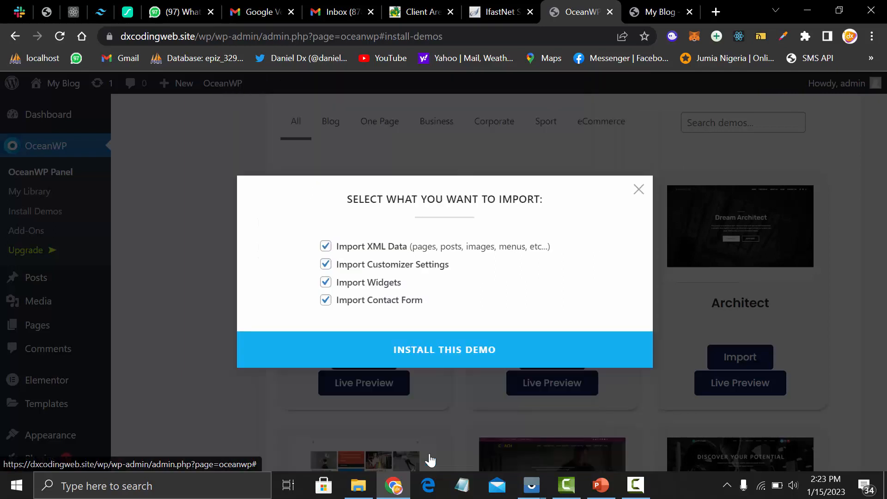
pyautogui.click(462, 354)
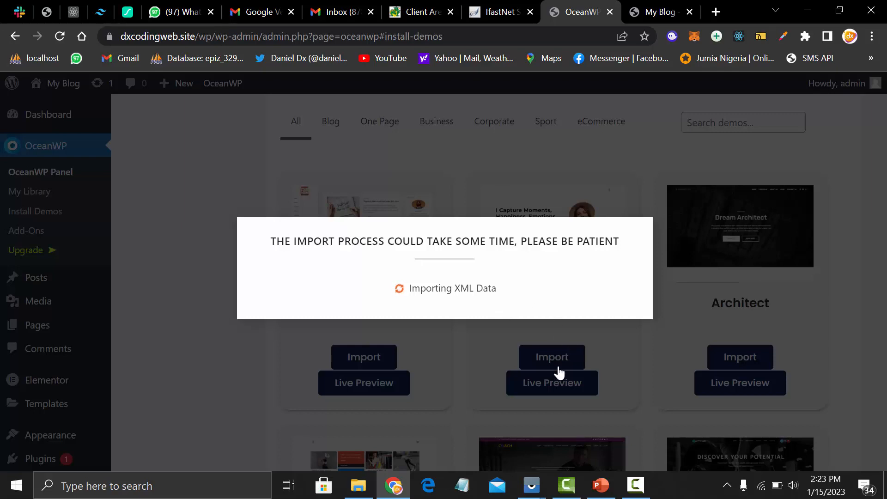
pyautogui.click(635, 485)
pyautogui.click(838, 436)
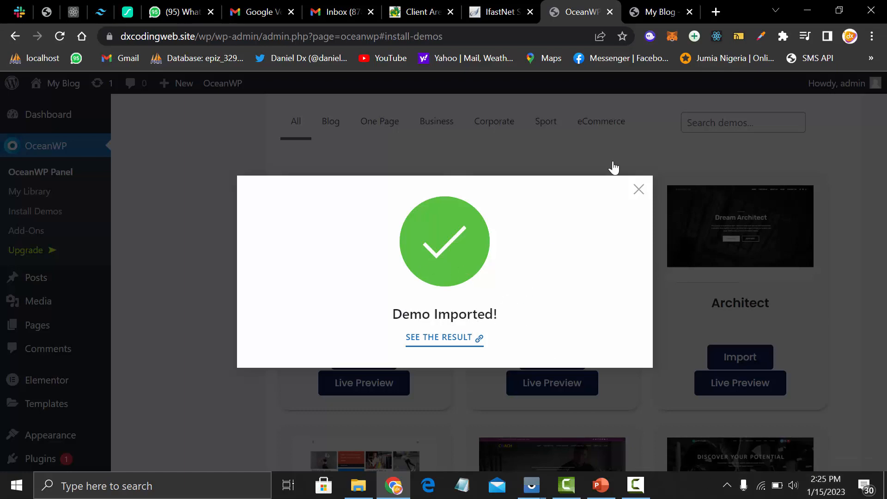
pyautogui.click(634, 197)
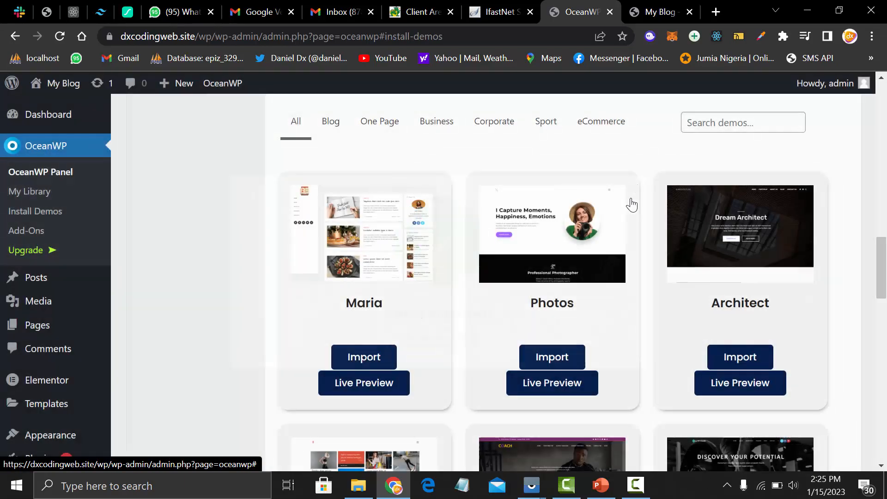
# Look through the imported Photos demo on the site's front page down to the Keep In Touch section, dismissing incoming chat notifications
pyautogui.click(653, 6)
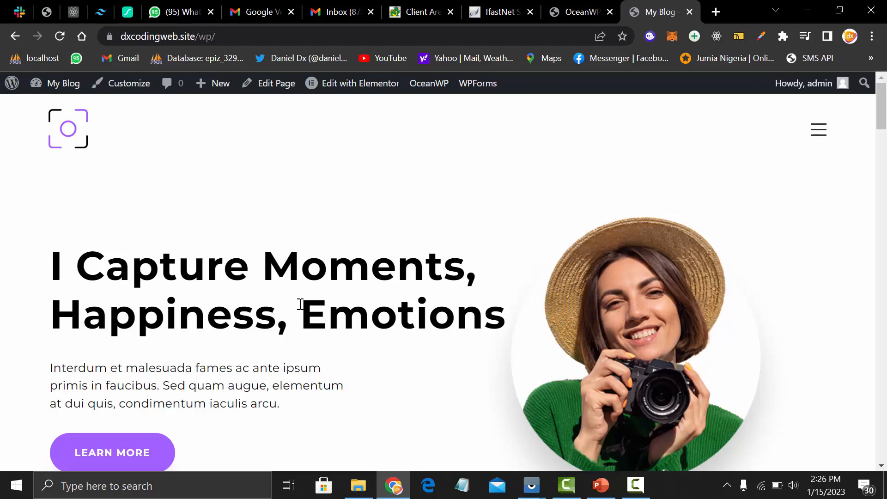
pyautogui.scroll(-10, 300, 304)
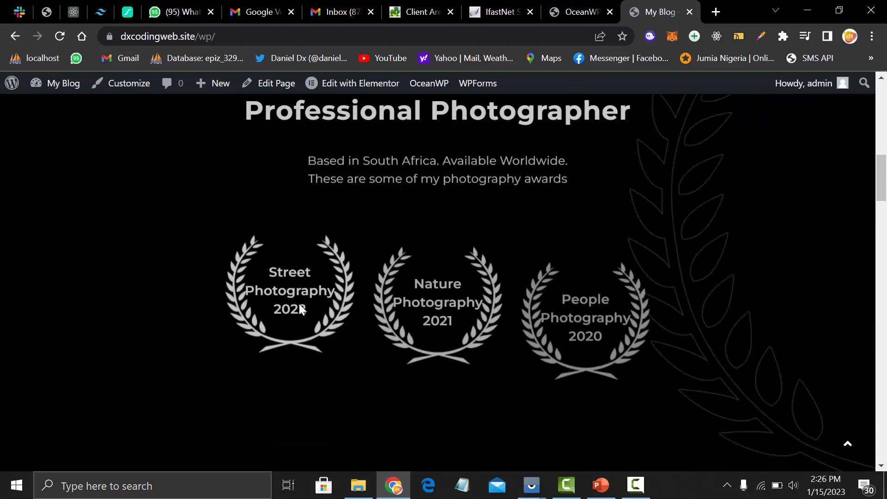
pyautogui.scroll(-8, 302, 309)
pyautogui.scroll(-12, 302, 309)
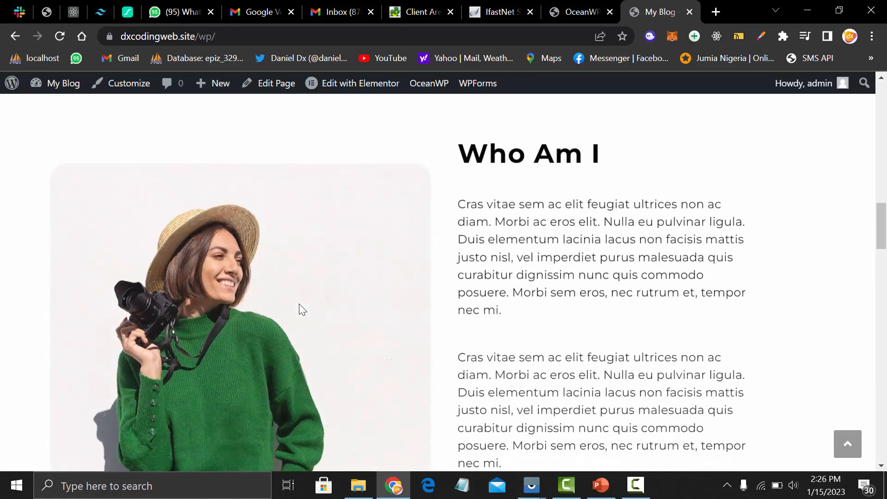
pyautogui.scroll(-10, 303, 309)
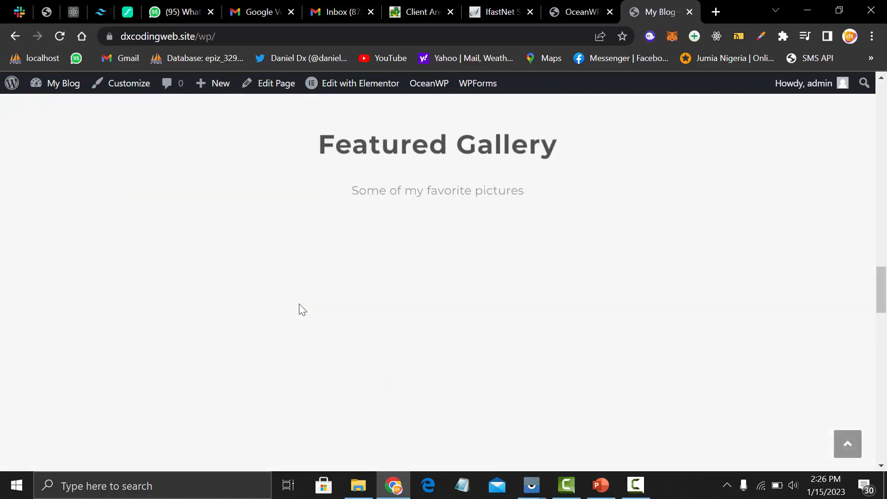
pyautogui.scroll(-10, 302, 309)
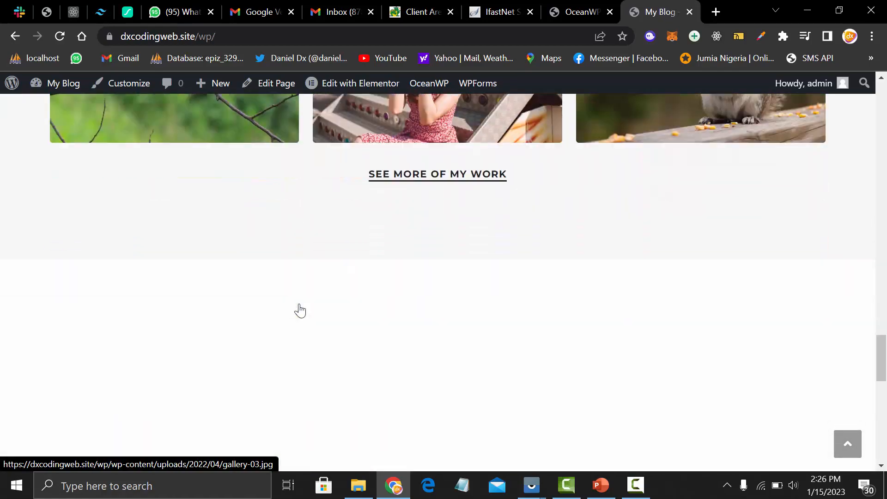
pyautogui.scroll(-8, 299, 304)
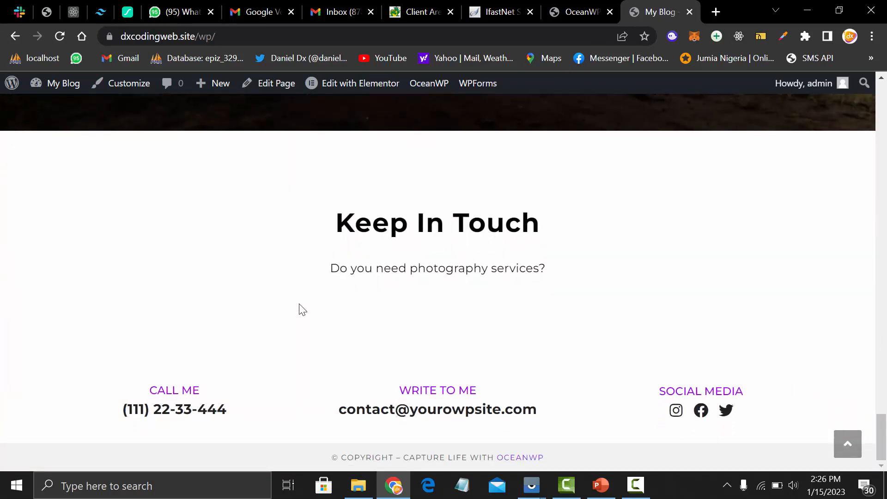
pyautogui.scroll(1, 302, 309)
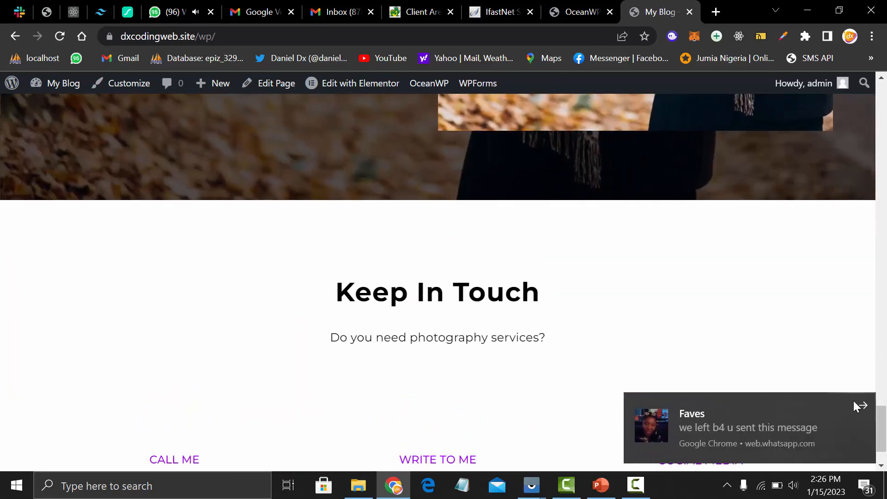
pyautogui.click(861, 406)
pyautogui.scroll(5, 785, 379)
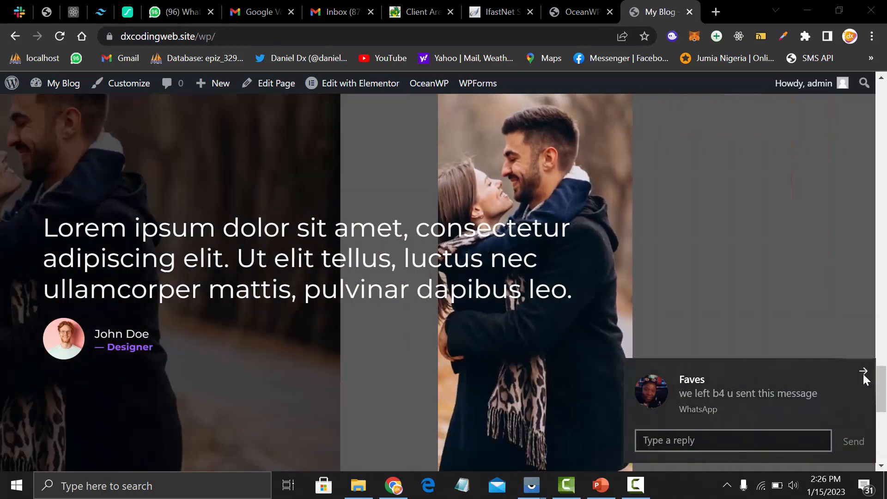
pyautogui.click(863, 372)
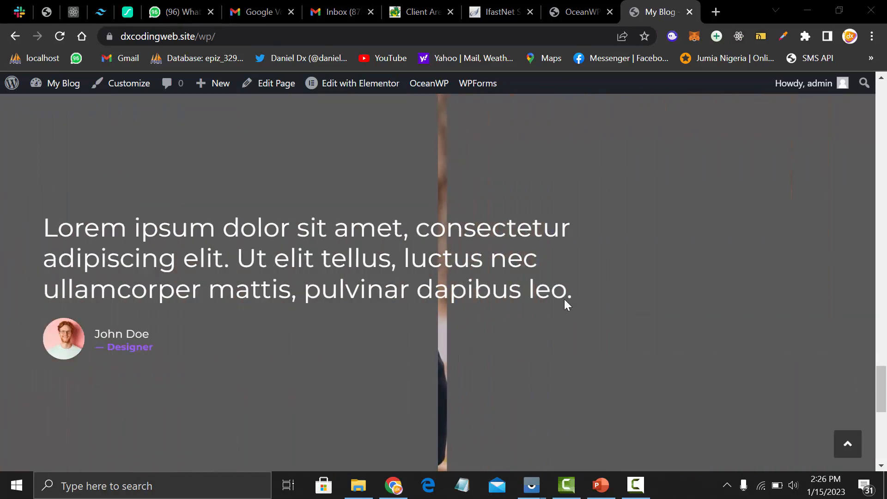
pyautogui.scroll(15, 569, 312)
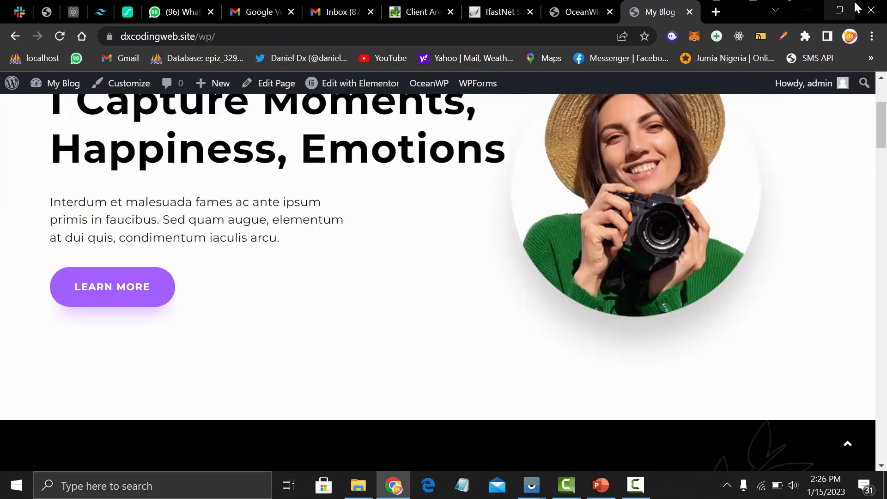
# Check the front page's responsive layout in a small browser window, dismiss the chat notification and maximize the window again
pyautogui.click(839, 11)
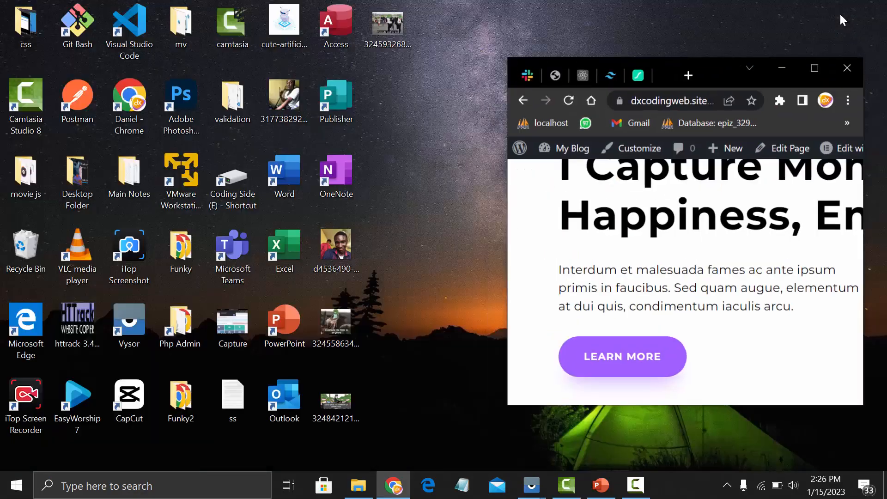
pyautogui.click(863, 377)
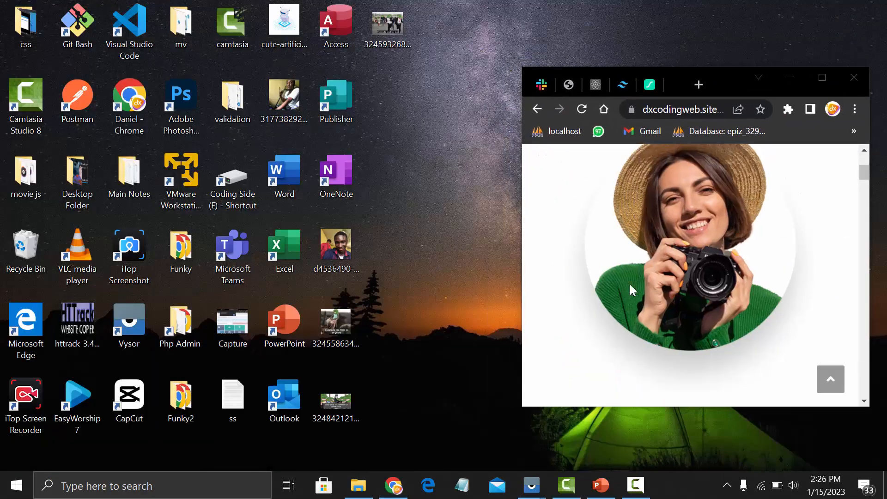
pyautogui.scroll(3, 630, 284)
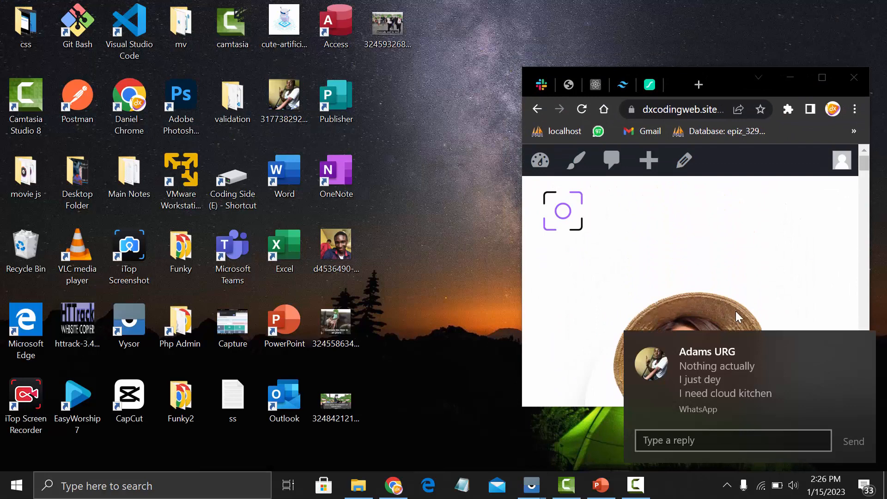
pyautogui.click(863, 347)
pyautogui.scroll(-10, 709, 283)
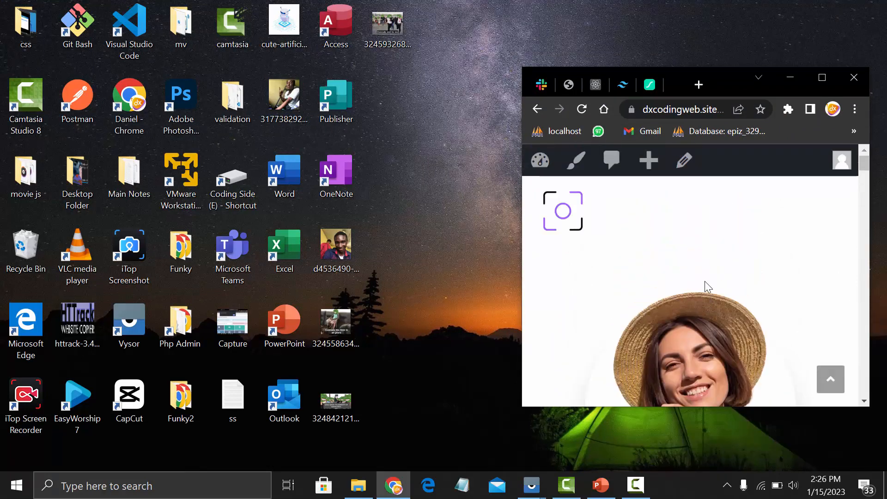
pyautogui.scroll(-10, 710, 297)
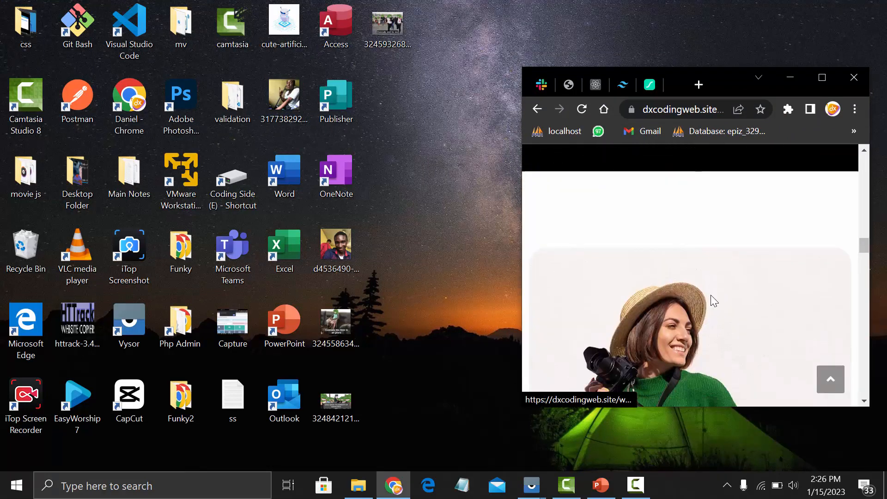
pyautogui.click(812, 84)
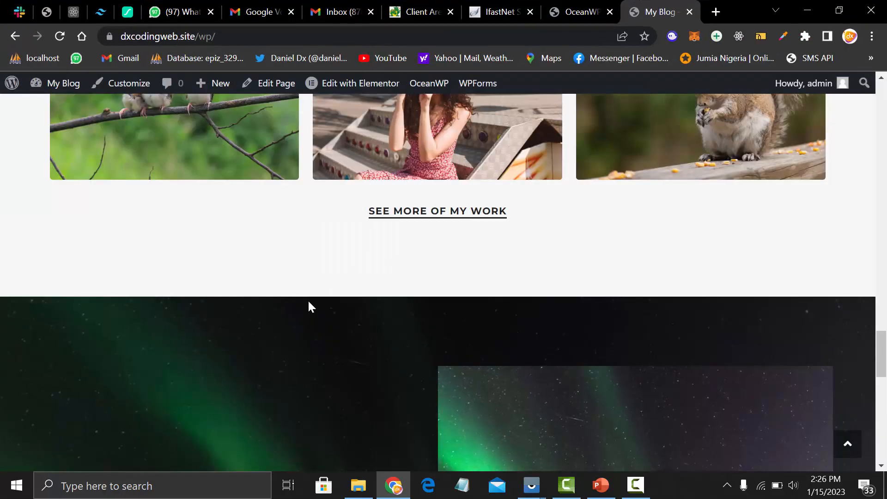
# Go back to the top of the front page, dismiss the chat notifications, and open and close the site's full-screen navigation menu
pyautogui.scroll(10, 311, 300)
pyautogui.scroll(10, 335, 274)
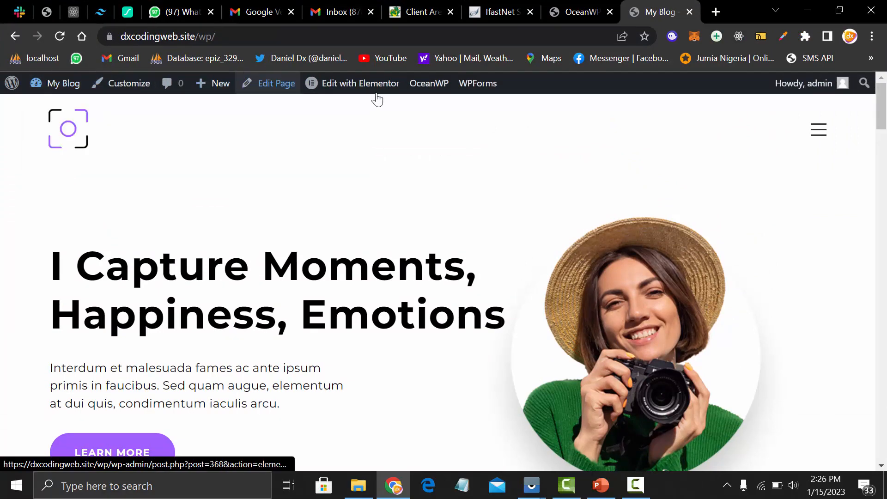
pyautogui.moveTo(808, 84)
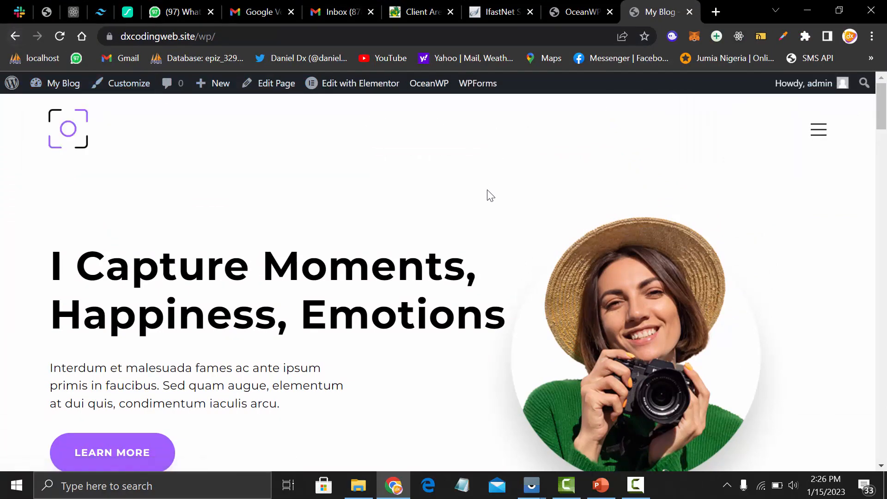
pyautogui.click(862, 405)
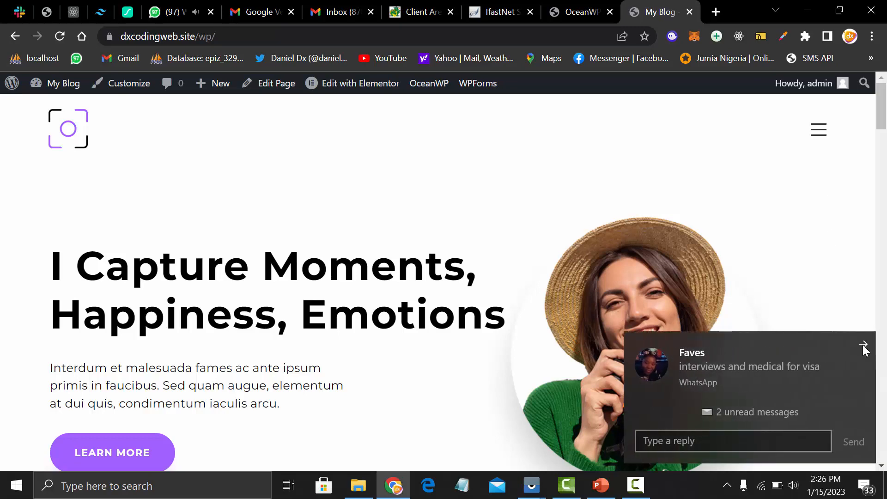
pyautogui.click(863, 347)
pyautogui.click(819, 131)
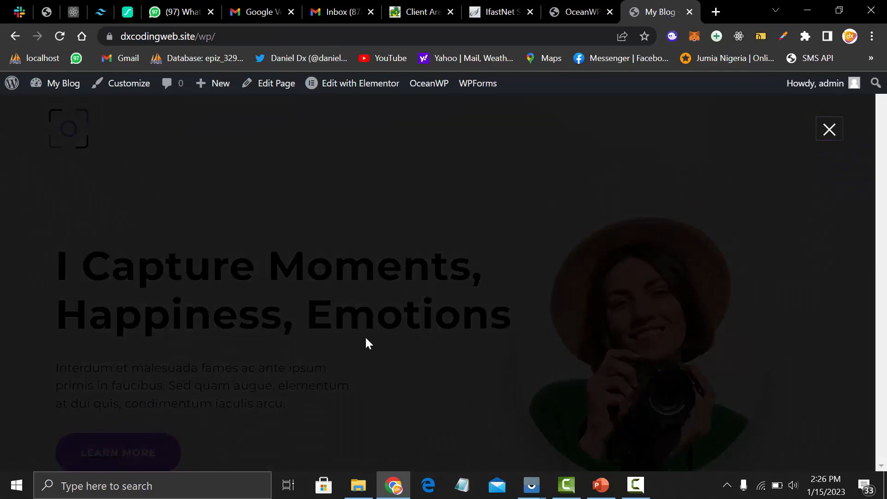
pyautogui.click(831, 139)
# Shrink the browser window to check the site's mobile menu, close that menu and restore the full-size window
pyautogui.click(839, 10)
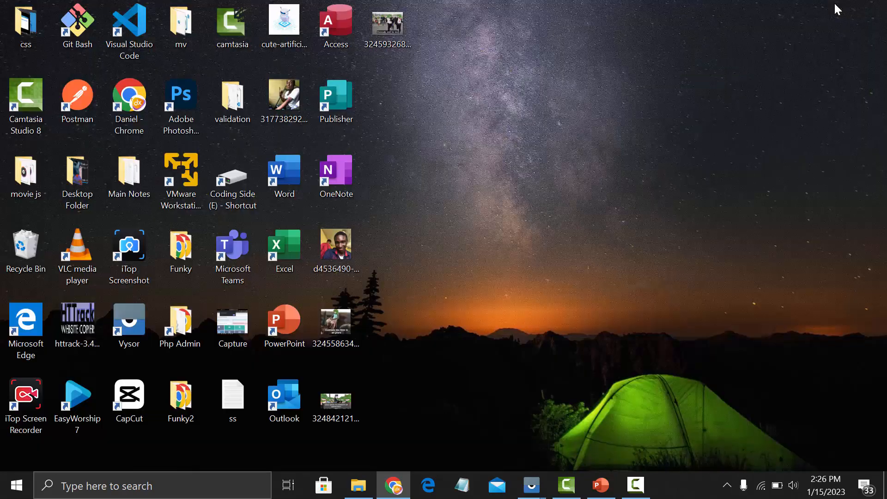
pyautogui.scroll(-5, 808, 240)
pyautogui.scroll(5, 808, 240)
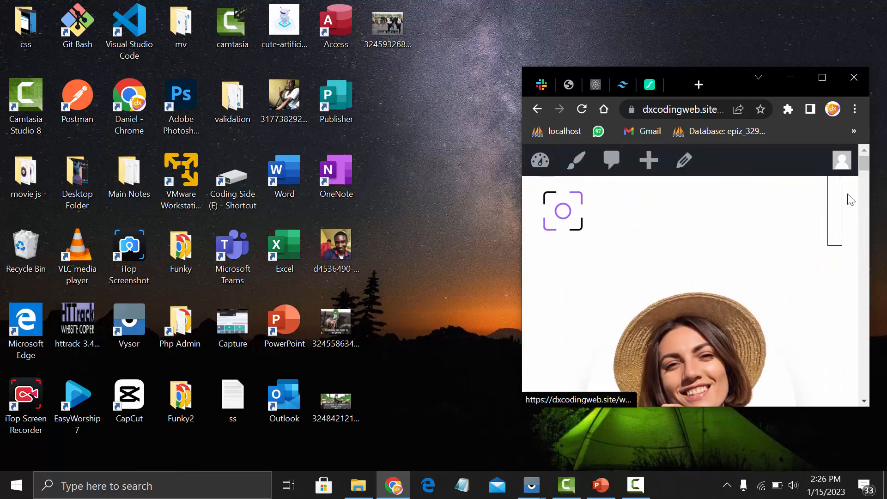
pyautogui.click(831, 203)
pyautogui.scroll(-5, 623, 284)
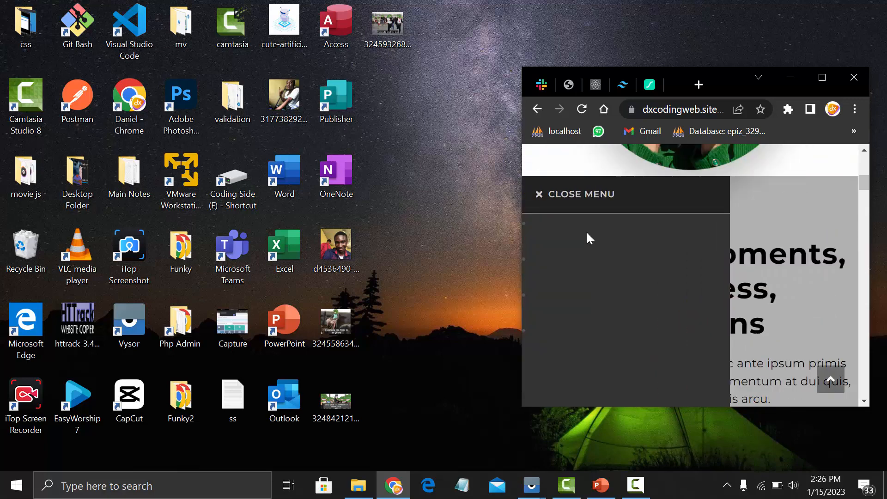
pyautogui.click(541, 199)
pyautogui.click(830, 79)
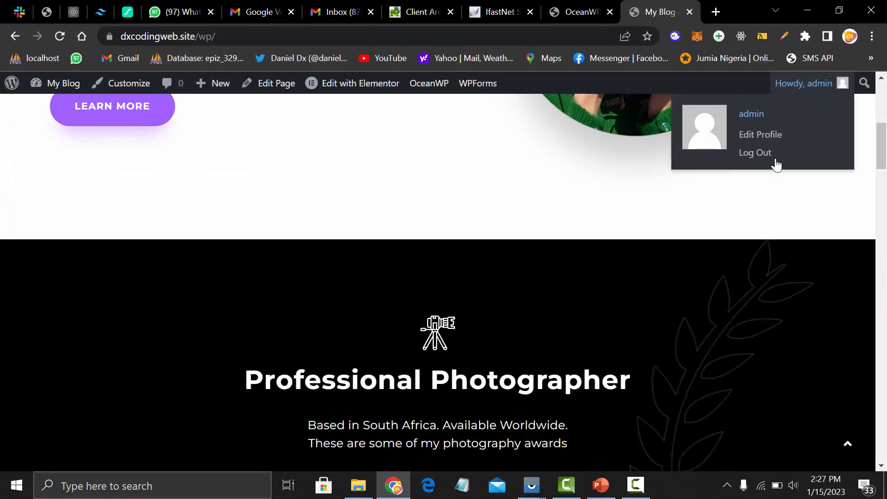
# Review the front page's hero section and display its Edit with Elementor options
pyautogui.scroll(8, 681, 259)
pyautogui.scroll(-3, 323, 288)
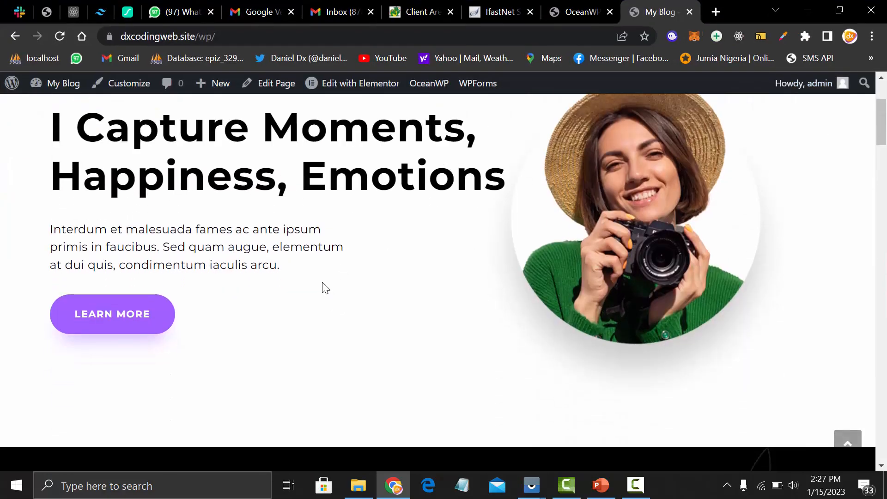
pyautogui.scroll(3, 277, 187)
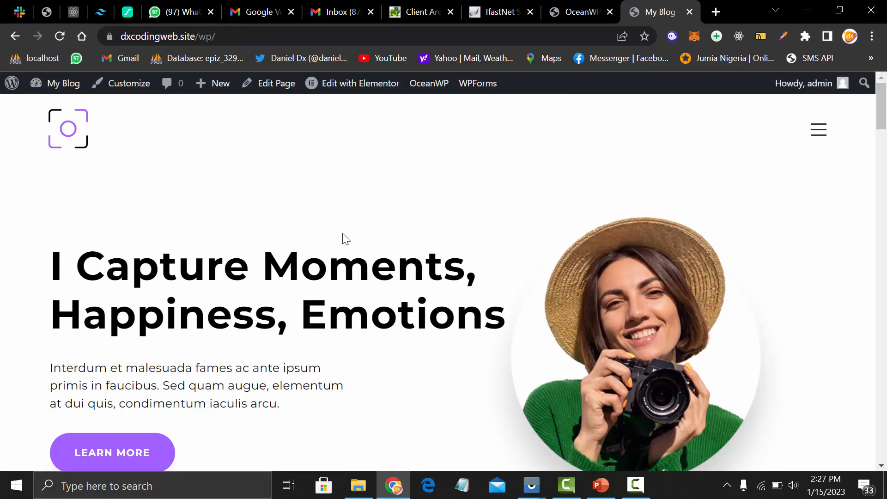
pyautogui.moveTo(379, 90)
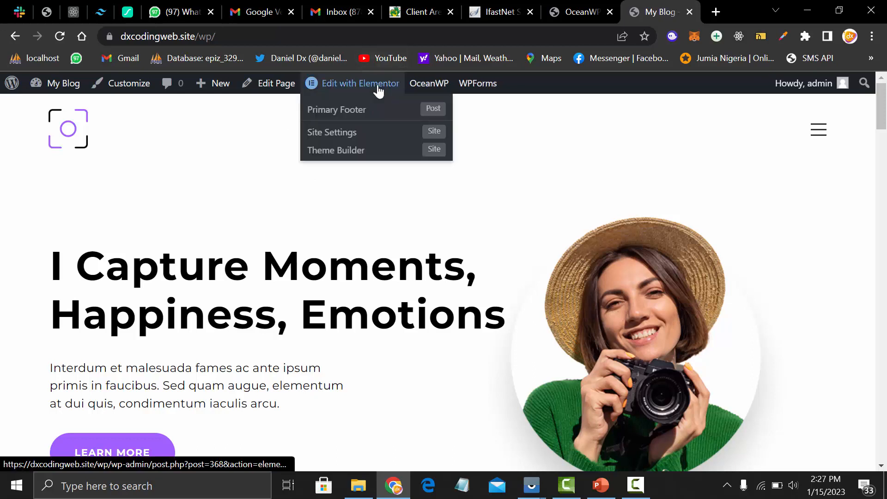
# Open Elementor's Site Settings for the front page
pyautogui.click(387, 137)
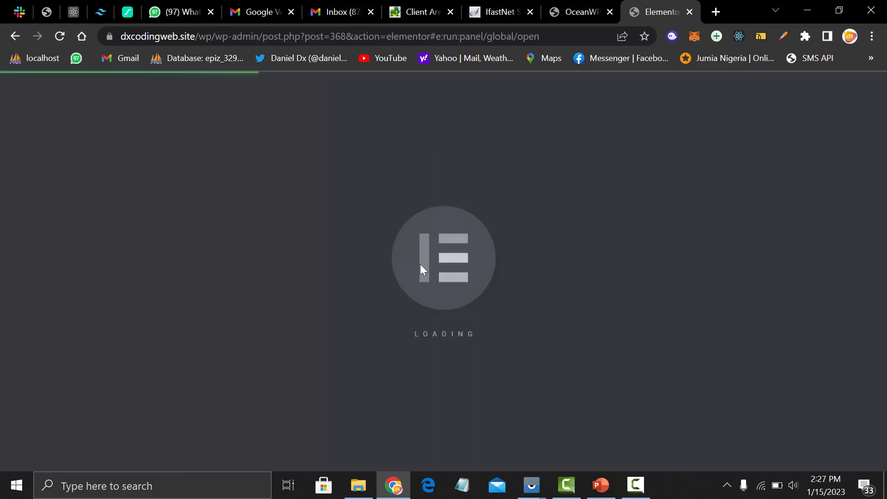
pyautogui.click(596, 11)
pyautogui.click(660, 6)
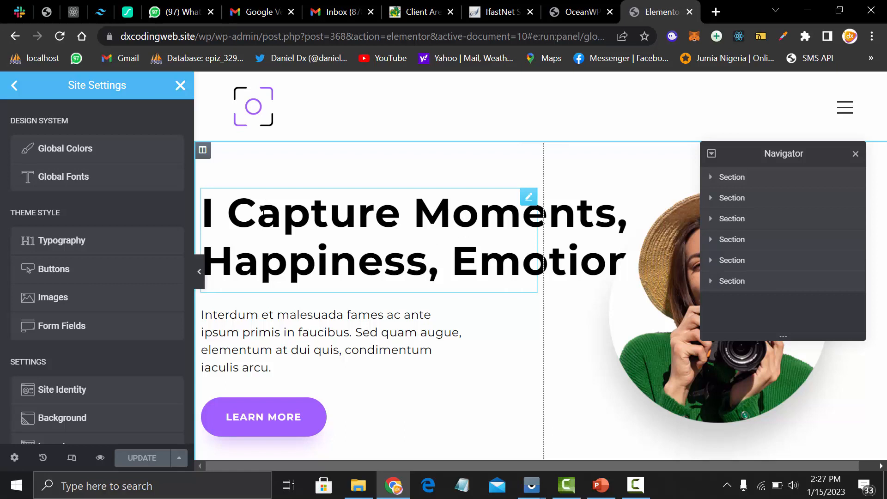
# Add ", Feelings" to the end of the hero heading
pyautogui.moveTo(262, 210); pyautogui.dragTo(283, 259)
pyautogui.click(365, 254)
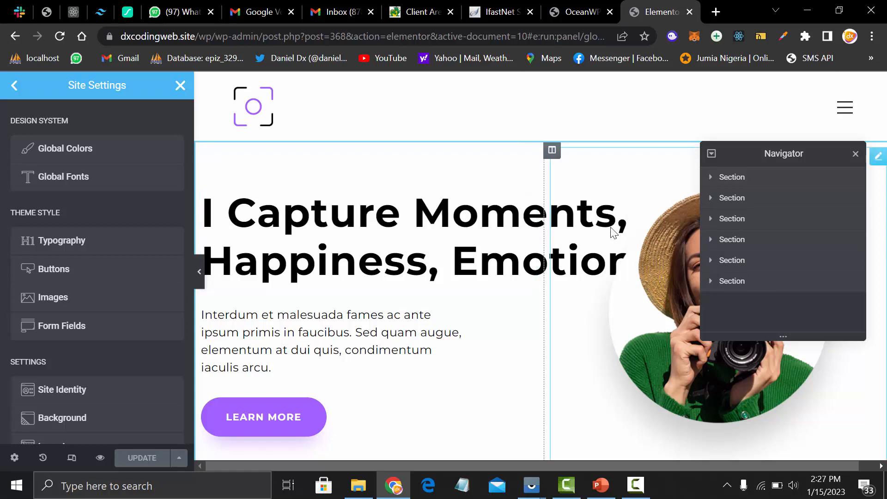
pyautogui.click(403, 219)
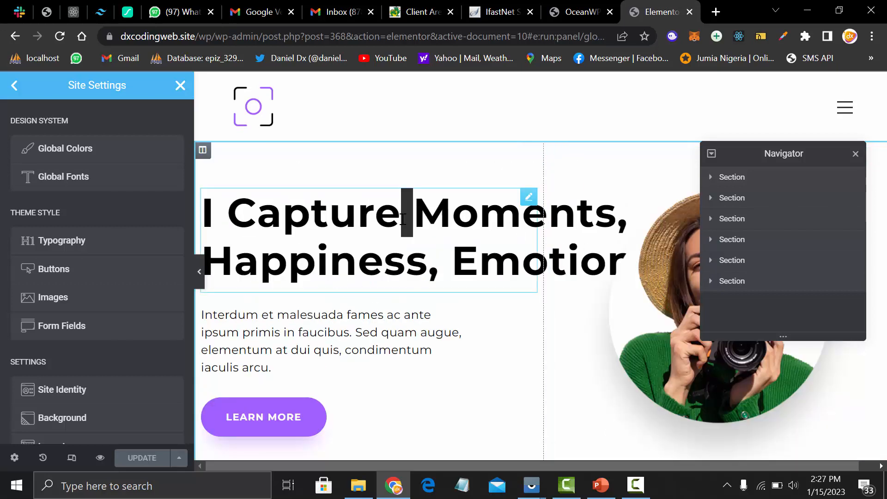
pyautogui.click(636, 485)
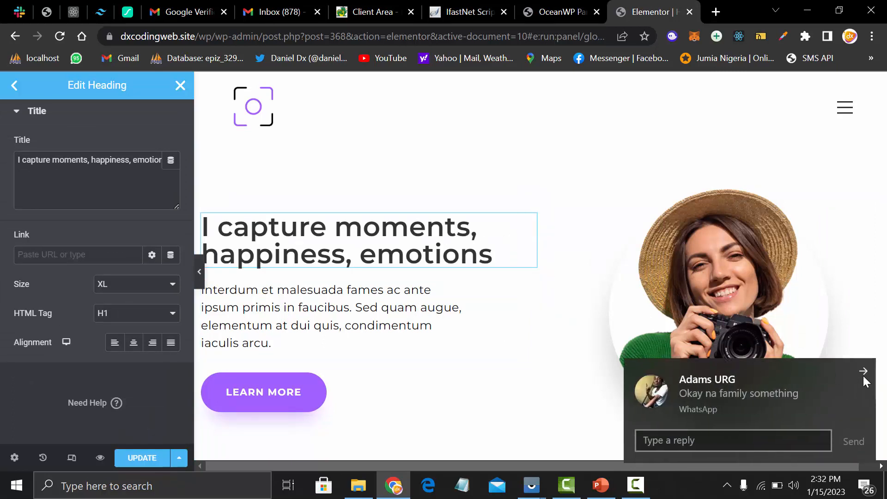
pyautogui.click(863, 374)
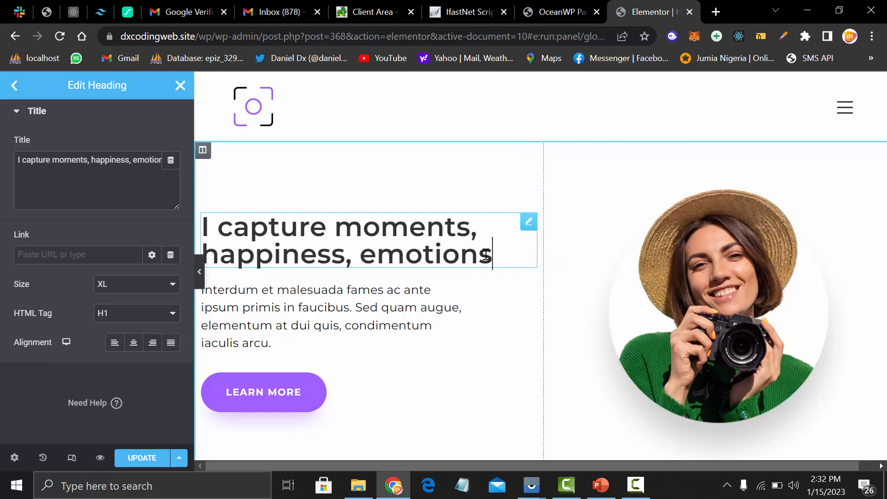
pyautogui.moveTo(485, 255); pyautogui.dragTo(504, 263)
pyautogui.write('Feelwing')
pyautogui.press('BackSpace')
pyautogui.press('BackSpace')
pyautogui.press('BackSpace')
pyautogui.press('BackSpace')
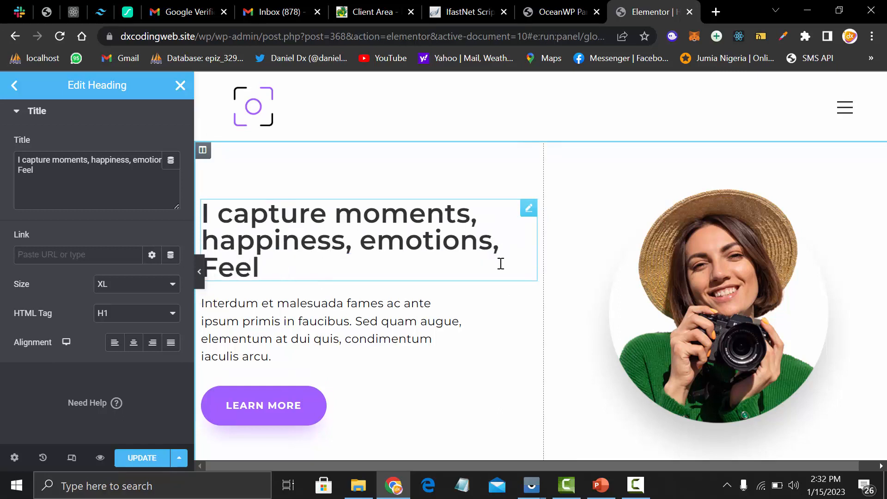
pyautogui.write('ing s')
pyautogui.press('BackSpace')
pyautogui.press('BackSpace')
pyautogui.write('s')
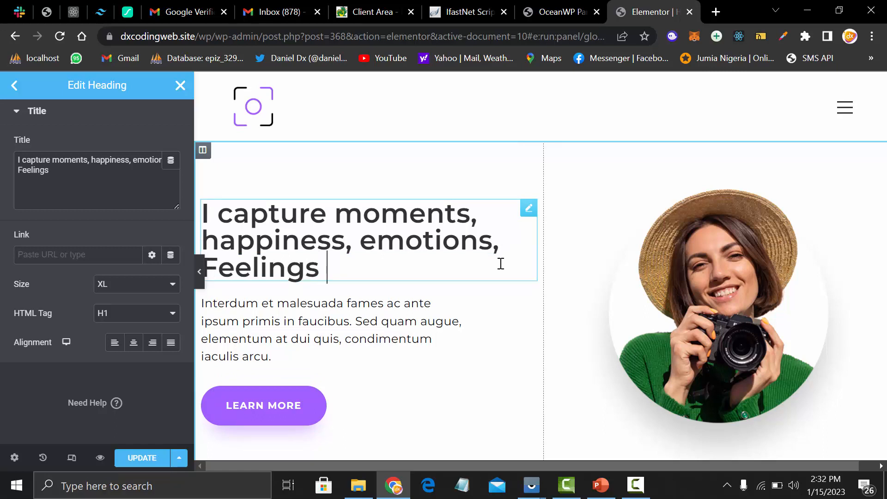
# Open the hero paragraph below the heading for editing and select its whole text
pyautogui.doubleClick(390, 338)
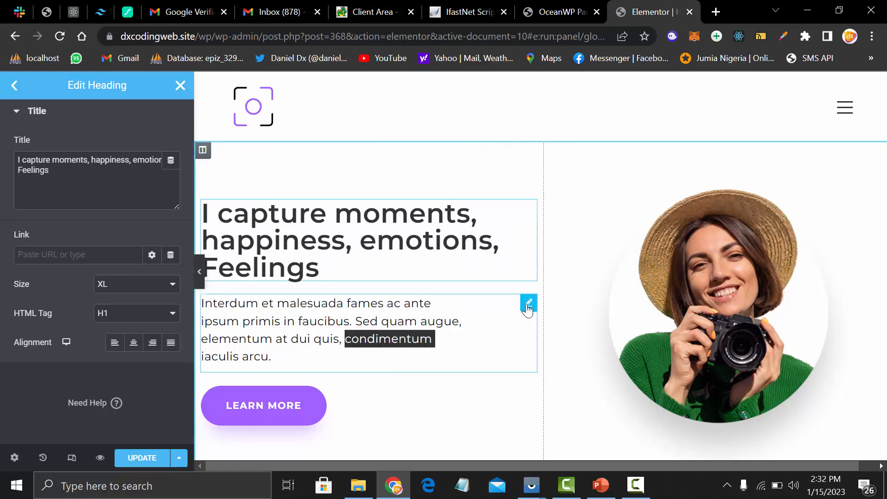
pyautogui.moveTo(528, 300); pyautogui.dragTo(526, 302)
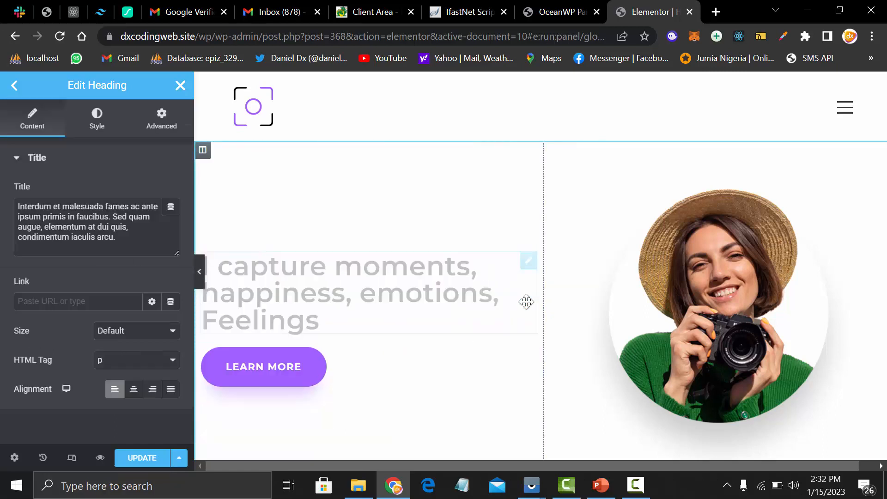
pyautogui.click(132, 231)
pyautogui.moveTo(132, 230); pyautogui.dragTo(107, 227)
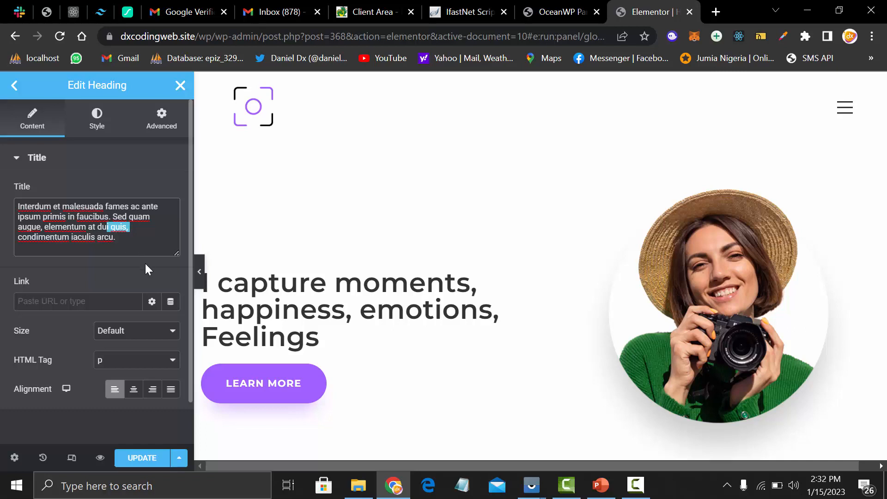
pyautogui.click(156, 249)
pyautogui.tripleClick(155, 250)
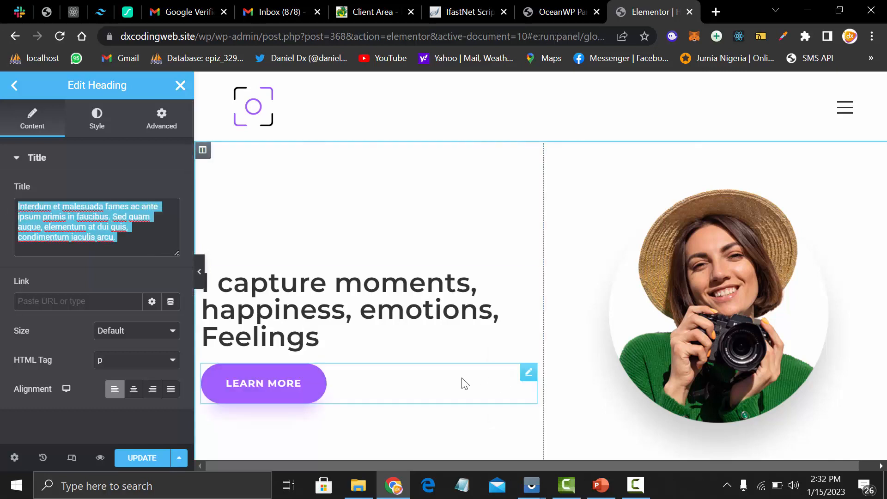
# Go back from the hero heading to Site Settings and exit them, discarding the unsaved changes
pyautogui.click(358, 339)
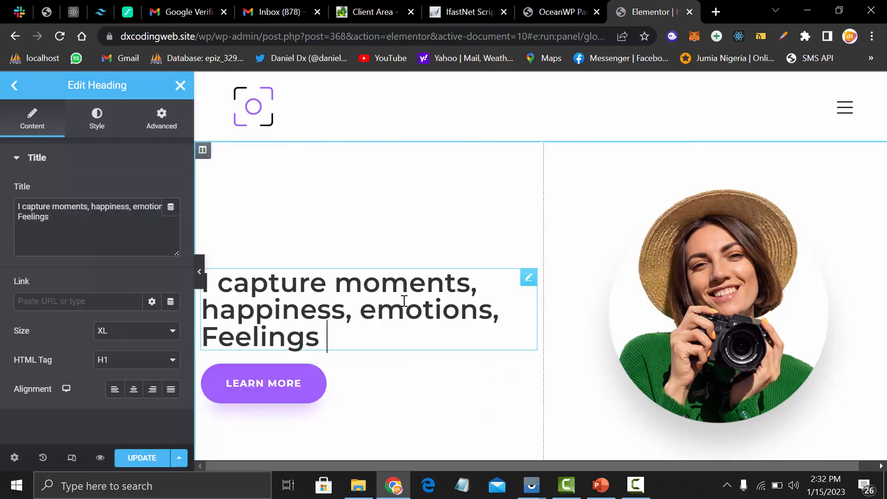
pyautogui.click(408, 275)
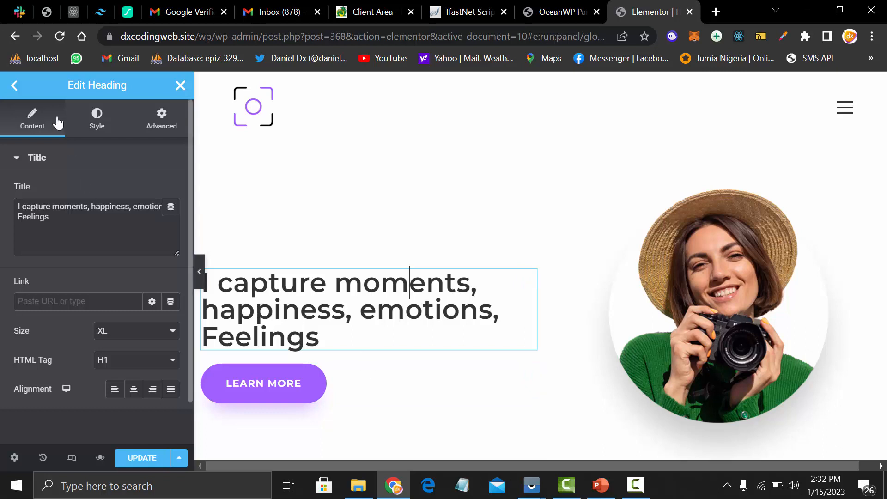
pyautogui.click(14, 86)
pyautogui.click(13, 86)
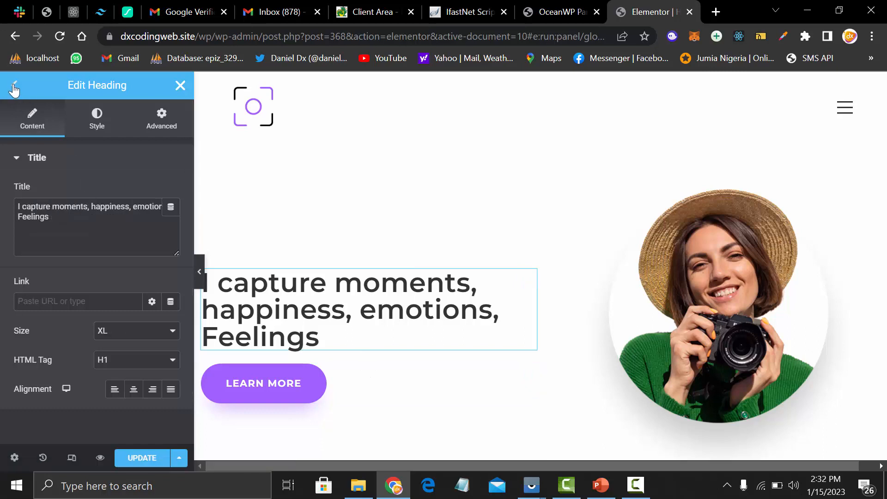
pyautogui.click(13, 85)
pyautogui.click(14, 85)
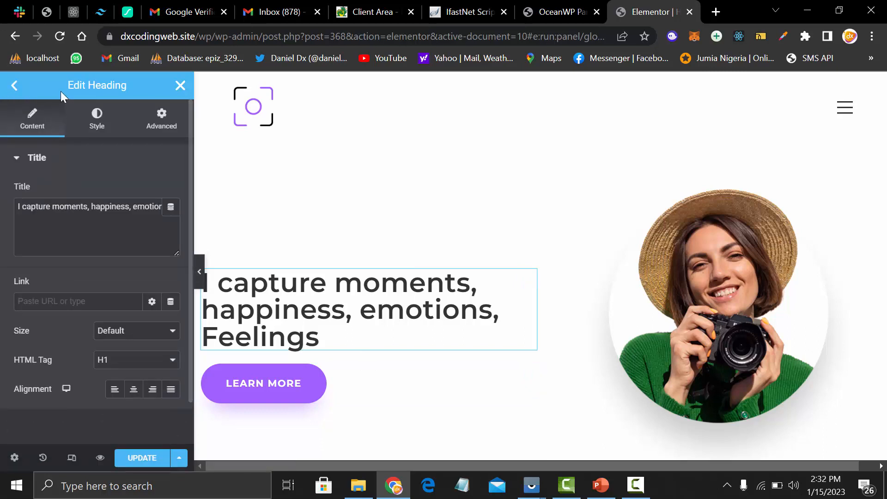
pyautogui.click(19, 84)
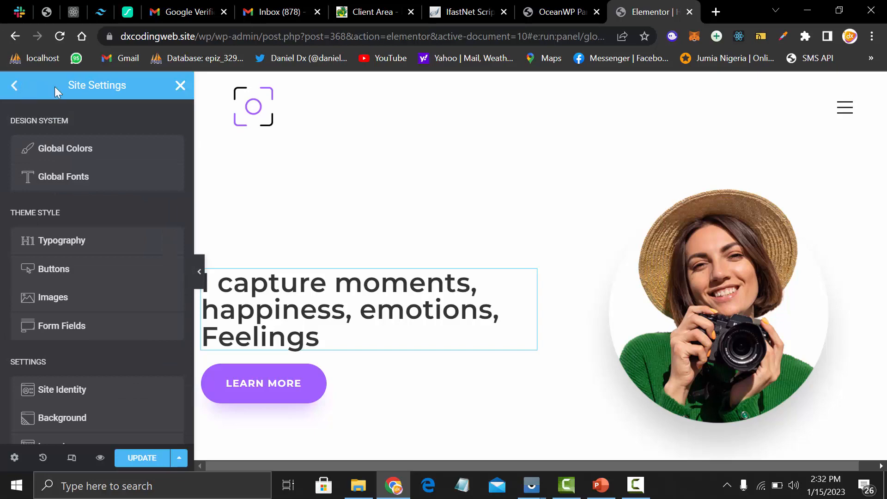
pyautogui.scroll(-5, 79, 332)
pyautogui.scroll(5, 65, 208)
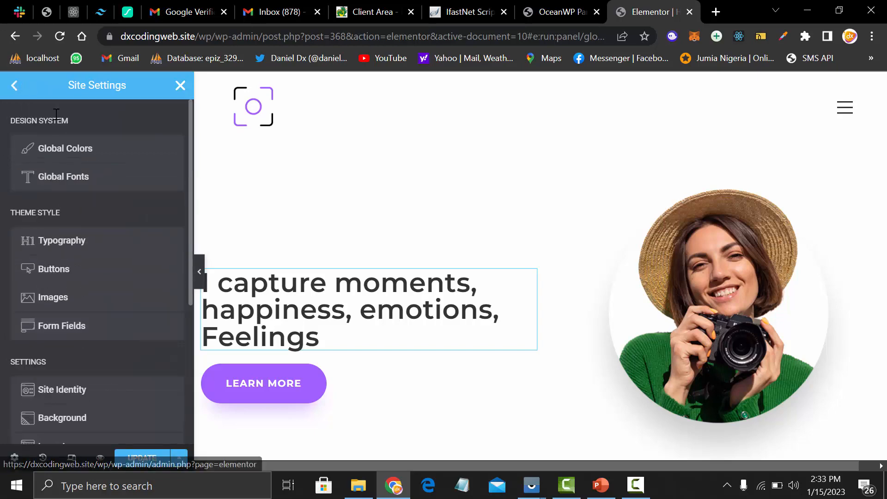
pyautogui.click(179, 87)
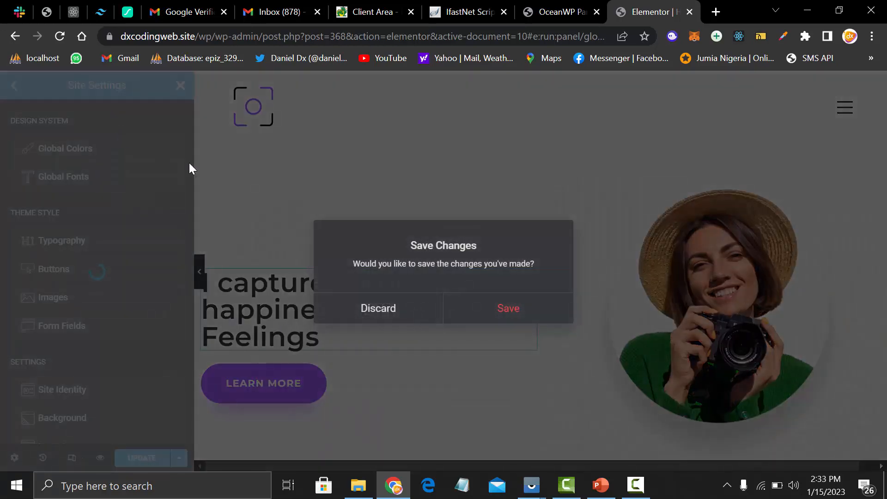
pyautogui.click(396, 307)
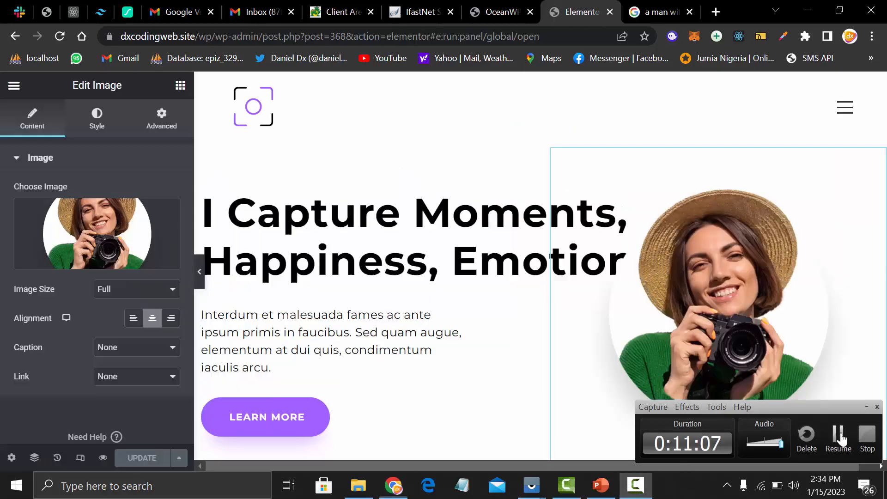
# Upload the indian-man-photographer-digital-camera JPG from the Desktop as the replacement for the hero image
pyautogui.click(840, 436)
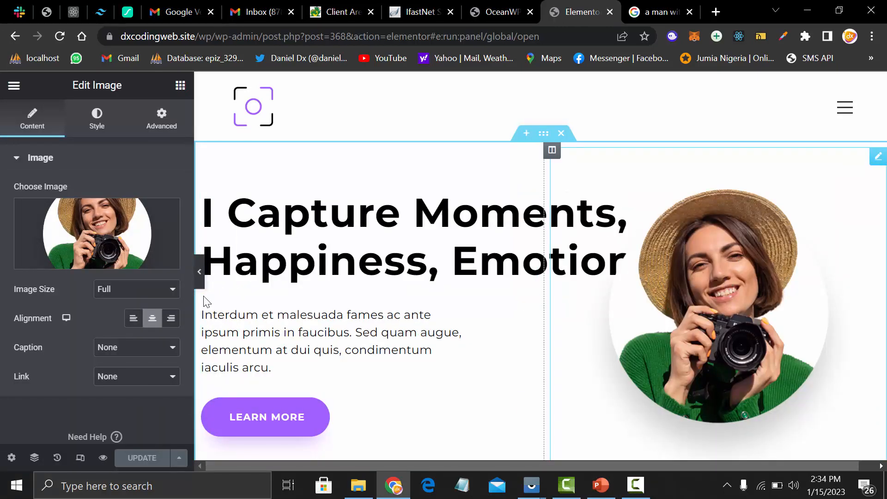
pyautogui.click(104, 266)
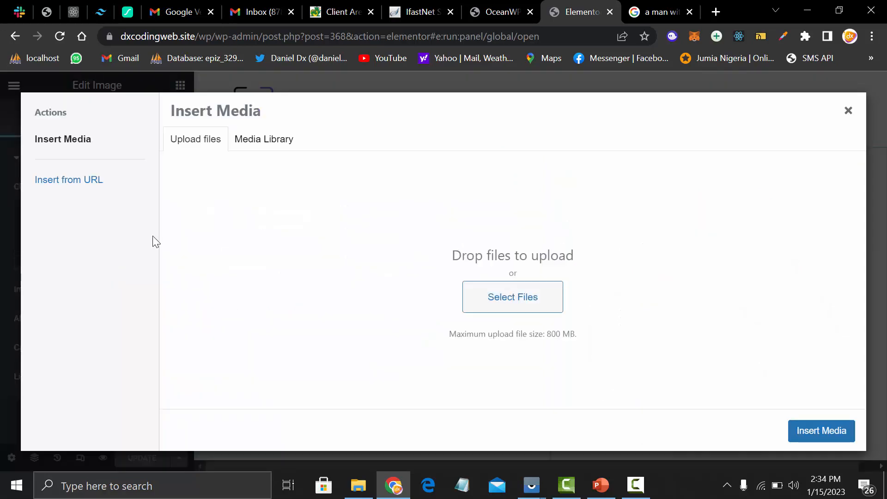
pyautogui.click(501, 309)
pyautogui.click(502, 303)
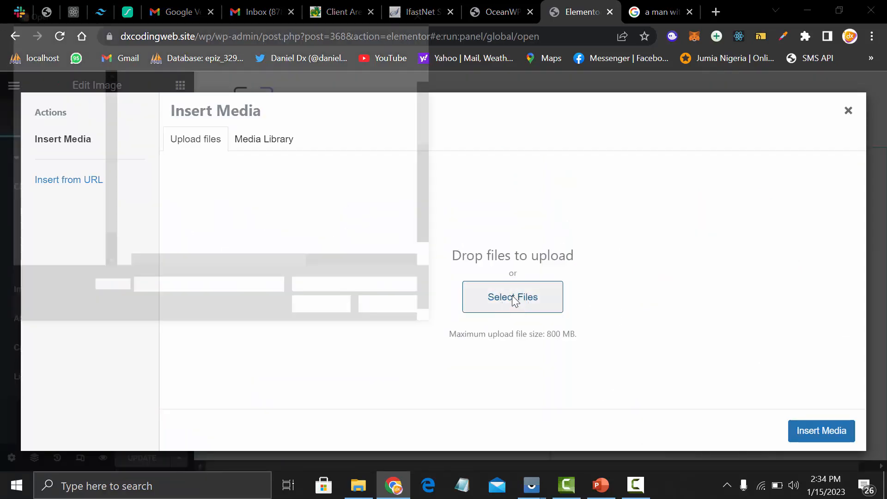
pyautogui.scroll(-1, 198, 187)
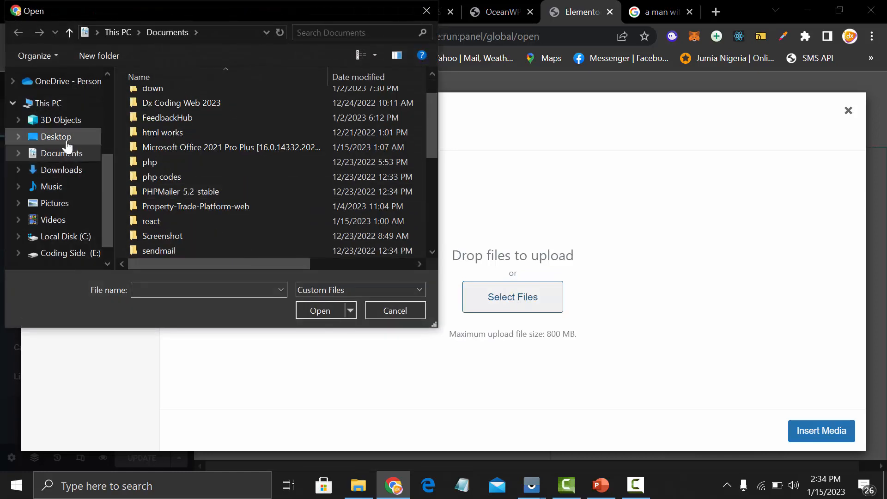
pyautogui.click(60, 137)
pyautogui.scroll(-2, 225, 173)
pyautogui.click(164, 198)
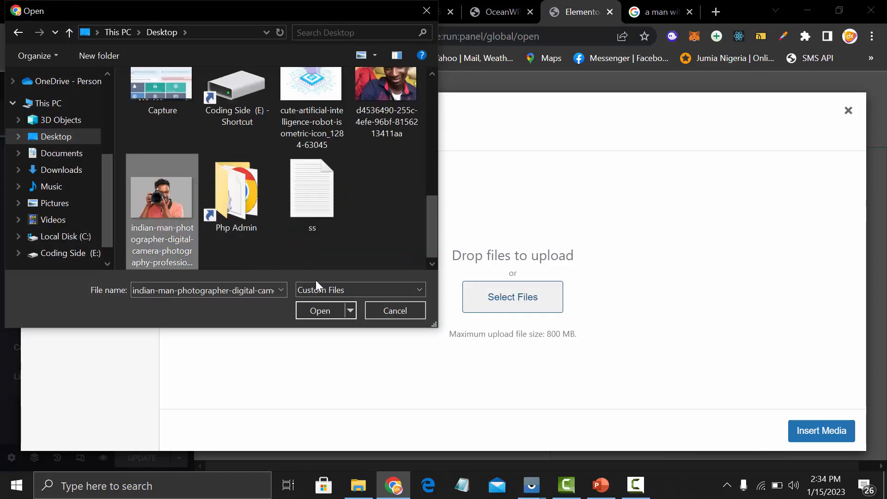
pyautogui.click(320, 310)
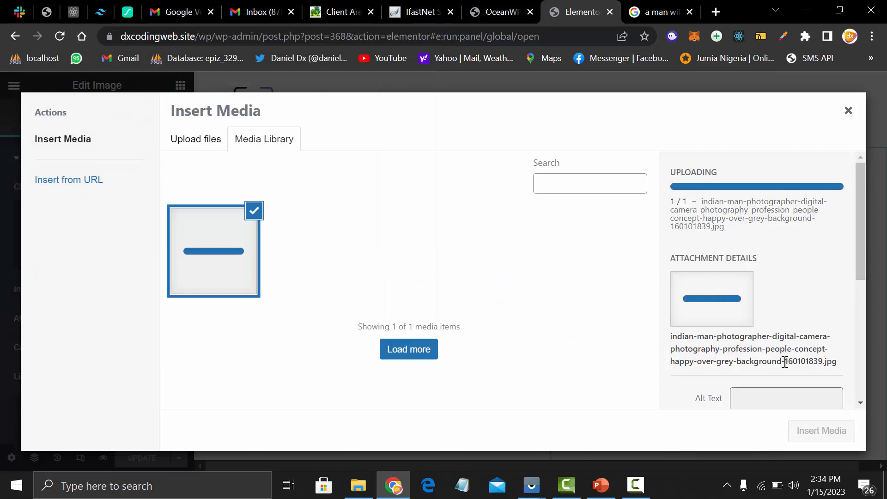
# Give the uploaded photographer picture the alt text "dd" and insert it into the hero section
pyautogui.click(769, 381)
pyautogui.write('dddd')
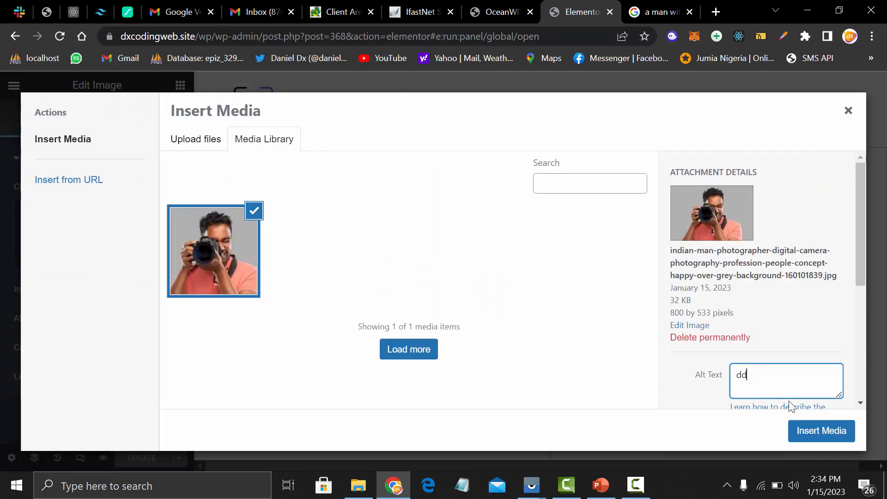
pyautogui.click(811, 431)
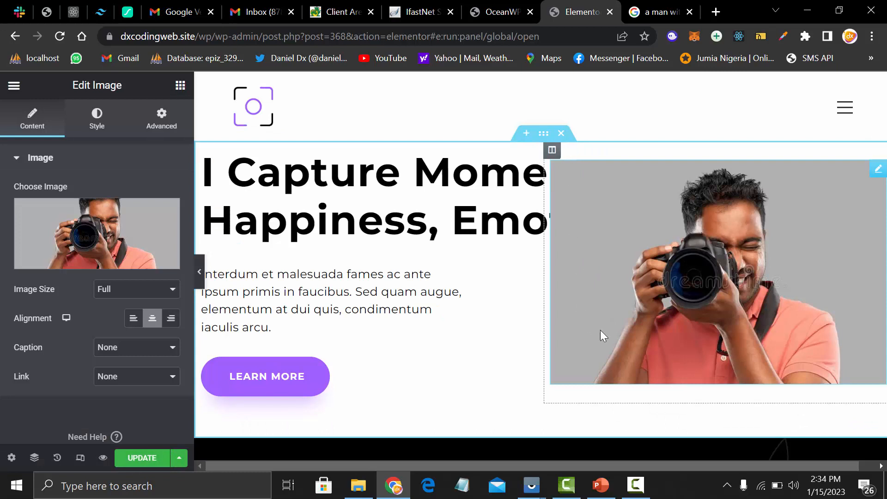
# Align the hero image left and set its size to Thumbnail - 150 x 150
pyautogui.click(142, 322)
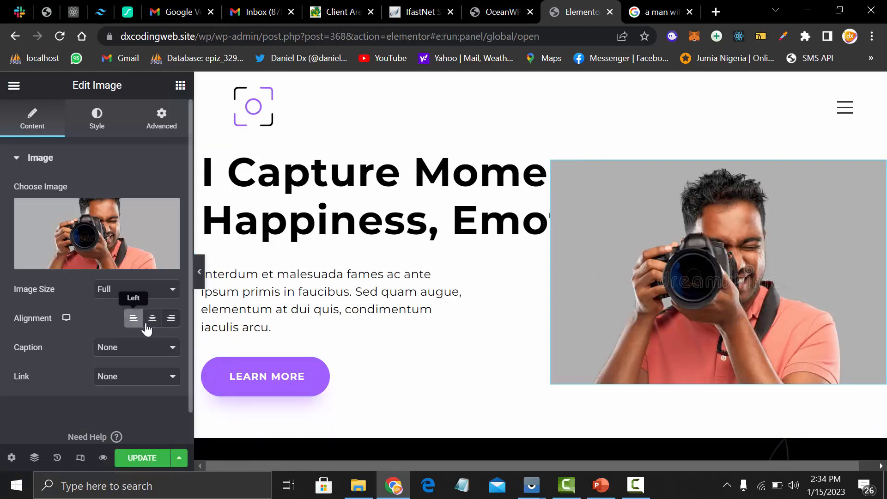
pyautogui.click(129, 355)
pyautogui.click(115, 354)
pyautogui.click(134, 288)
pyautogui.click(140, 306)
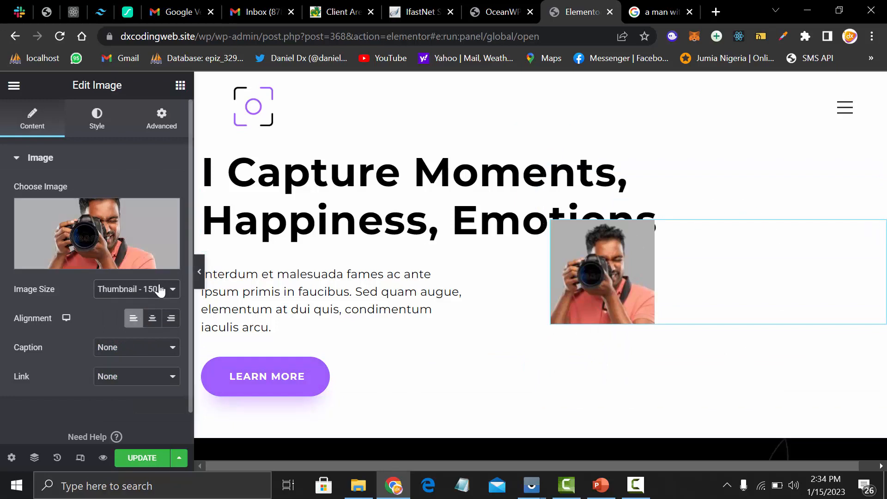
# Try centre alignment for the hero image and settle on right alignment
pyautogui.scroll(-1, 67, 258)
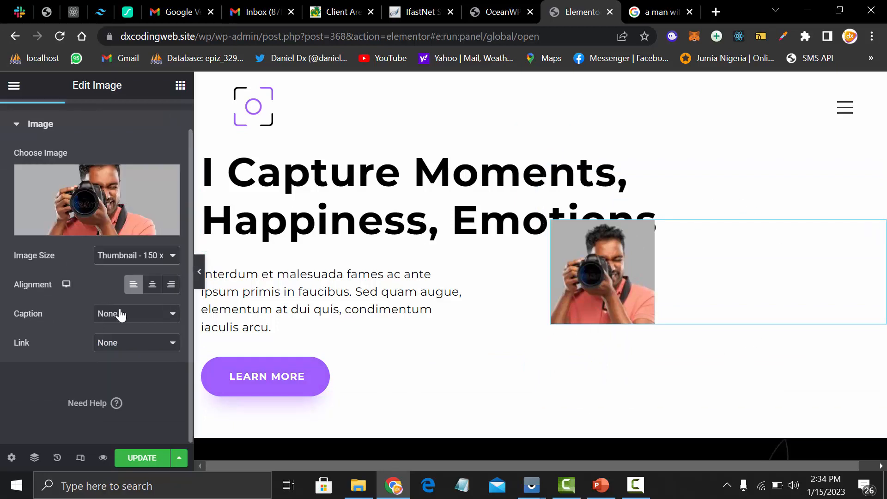
pyautogui.click(154, 285)
pyautogui.click(169, 286)
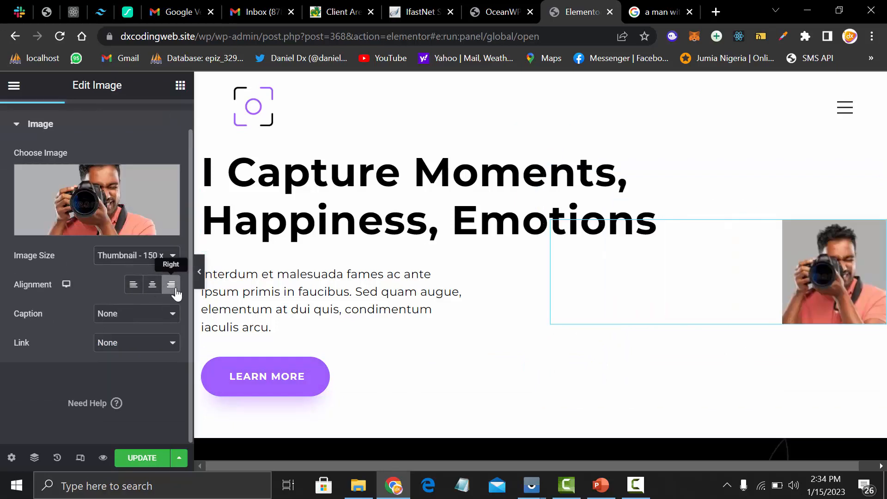
# Try the Large - 1024 x 1024 size for the hero image and set it to 2048x2048
pyautogui.click(121, 261)
pyautogui.click(137, 300)
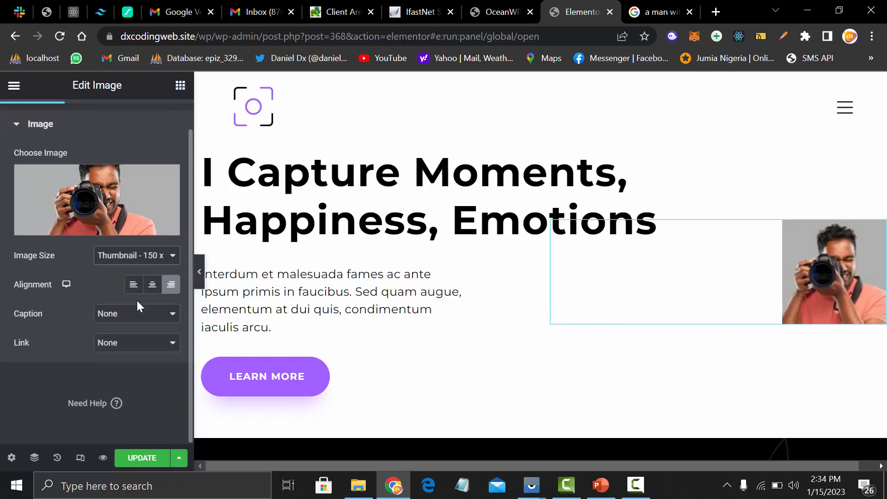
pyautogui.click(139, 257)
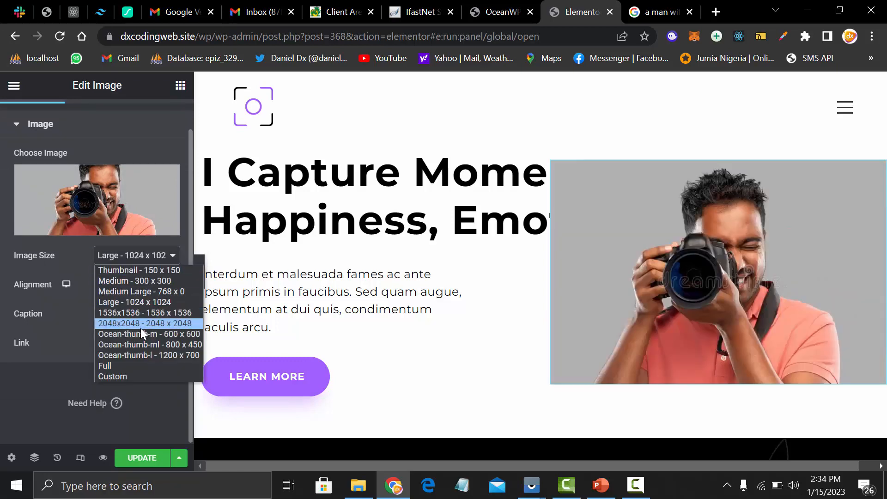
pyautogui.click(140, 328)
pyautogui.click(136, 268)
pyautogui.click(141, 320)
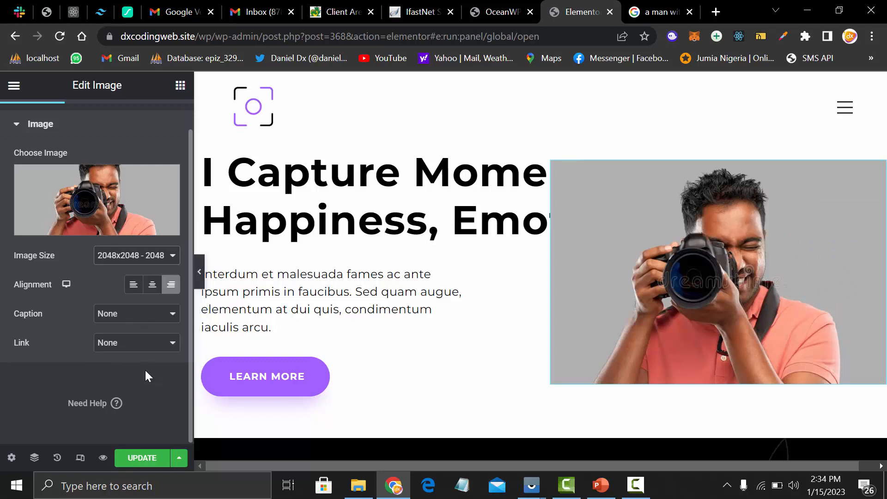
# Try the Ocean-thumb-l size for the hero image and set it to Medium Large
pyautogui.click(127, 264)
pyautogui.click(140, 353)
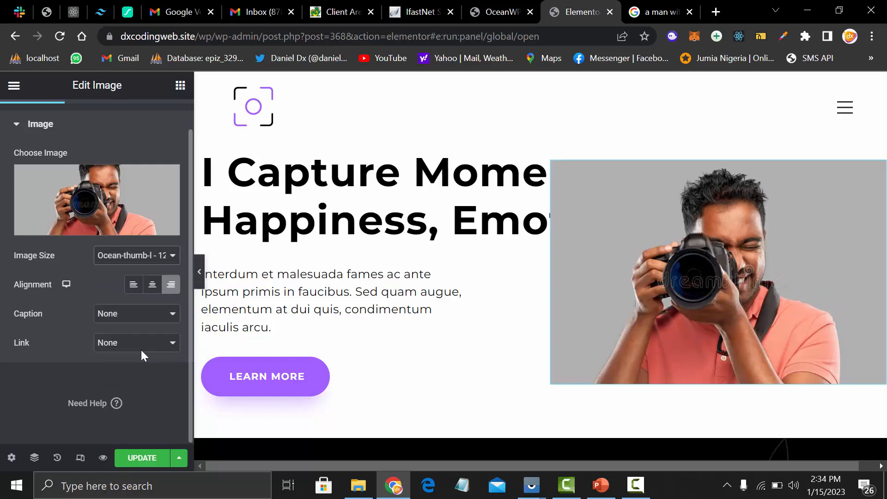
pyautogui.click(124, 263)
pyautogui.click(135, 290)
# View the upload and media library options for the hero image and close them without inserting anything
pyautogui.click(79, 232)
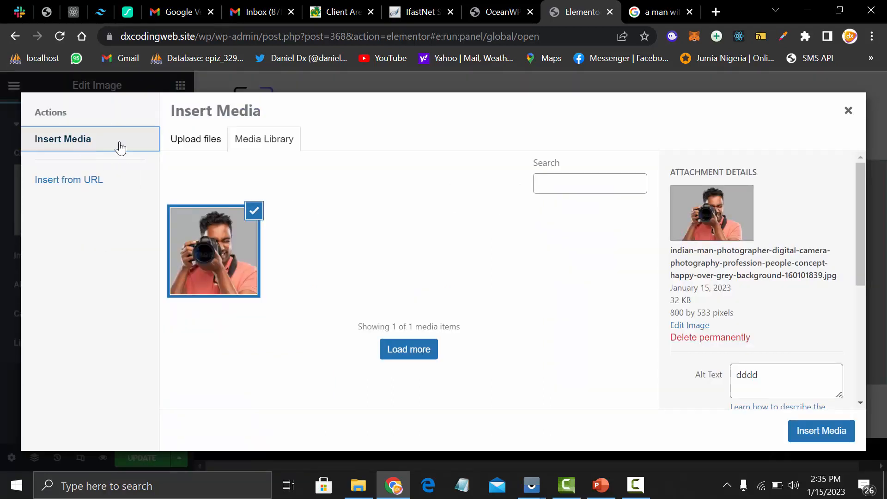
pyautogui.click(206, 146)
pyautogui.click(236, 144)
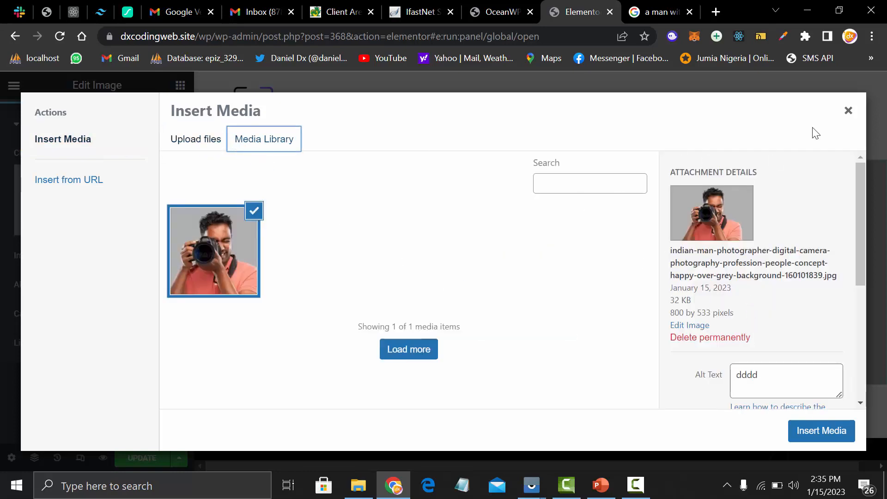
pyautogui.click(847, 112)
# Try the H3 and div HTML tags for the hero heading "I capture moments, happiness, emotions"
pyautogui.click(462, 180)
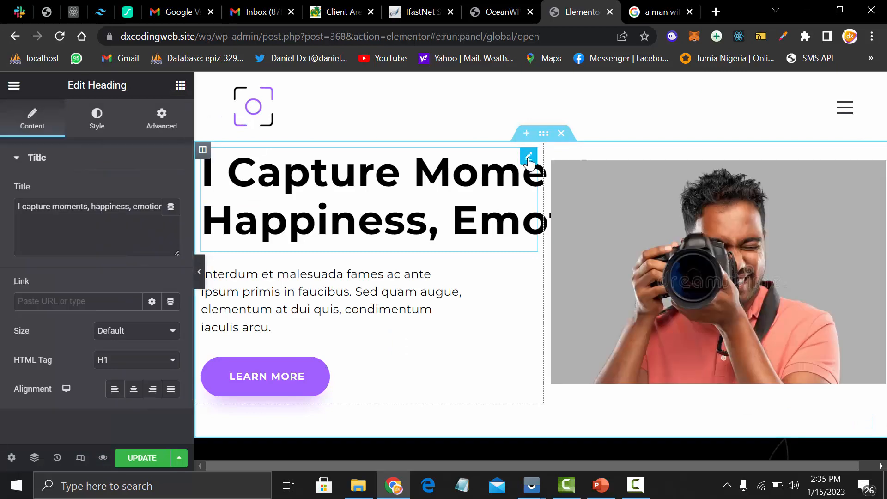
pyautogui.tripleClick(47, 229)
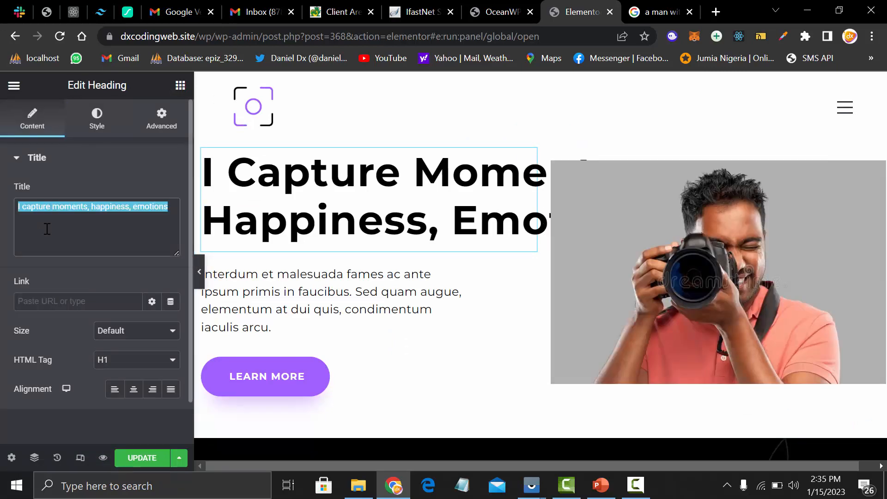
pyautogui.click(174, 204)
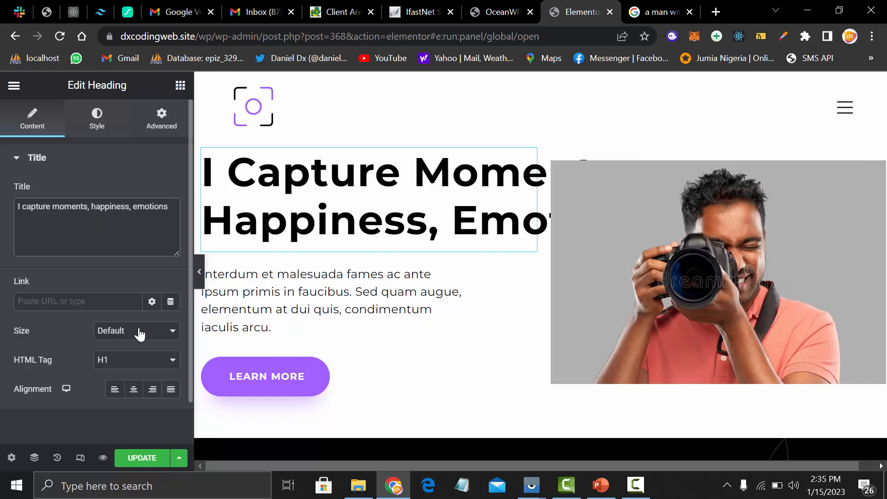
pyautogui.click(132, 373)
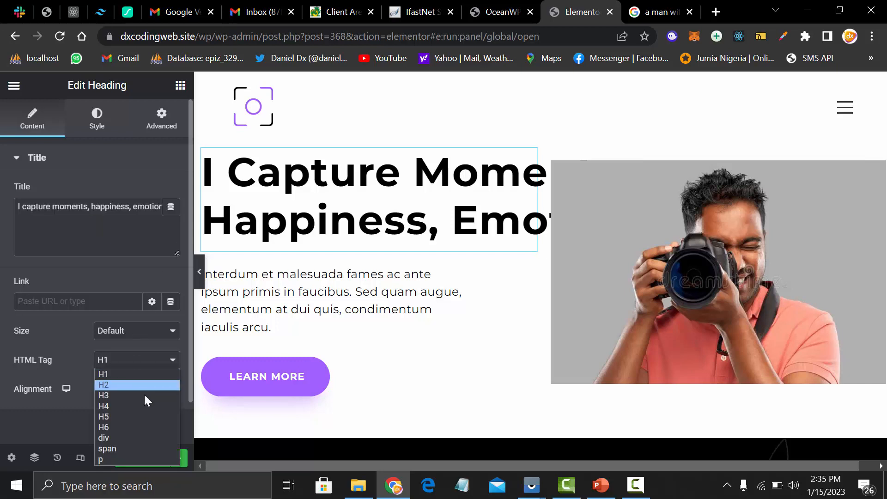
pyautogui.click(143, 393)
pyautogui.click(124, 361)
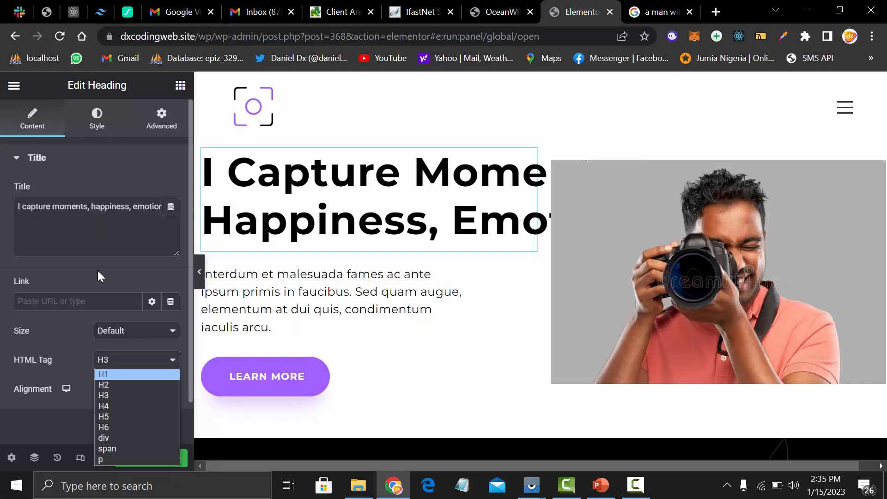
pyautogui.tripleClick(96, 225)
pyautogui.click(133, 359)
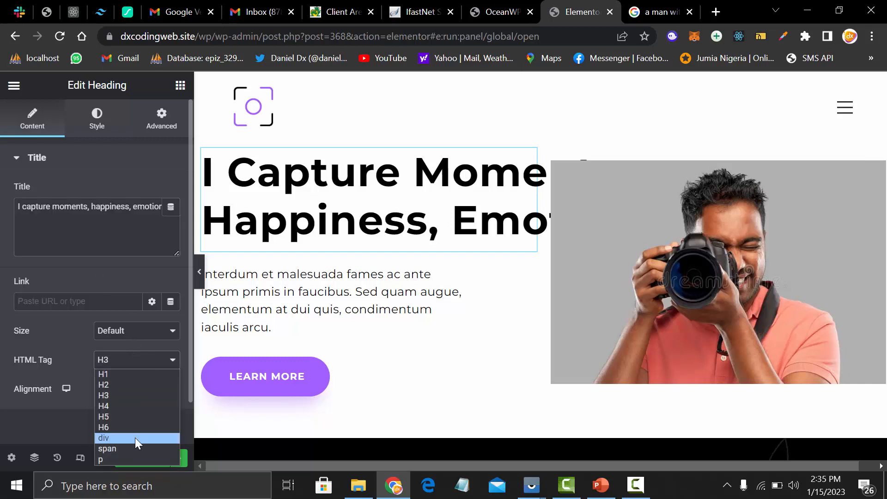
pyautogui.click(135, 437)
pyautogui.click(130, 361)
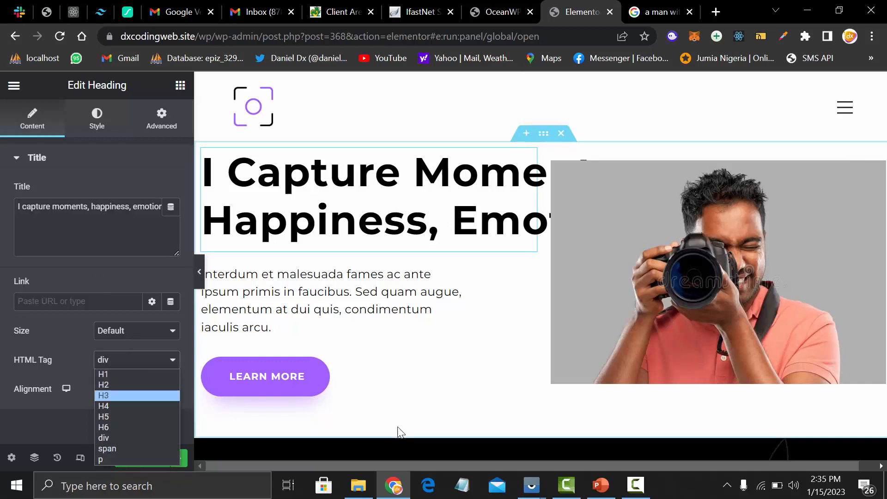
pyautogui.click(214, 188)
pyautogui.click(110, 223)
pyautogui.write('d')
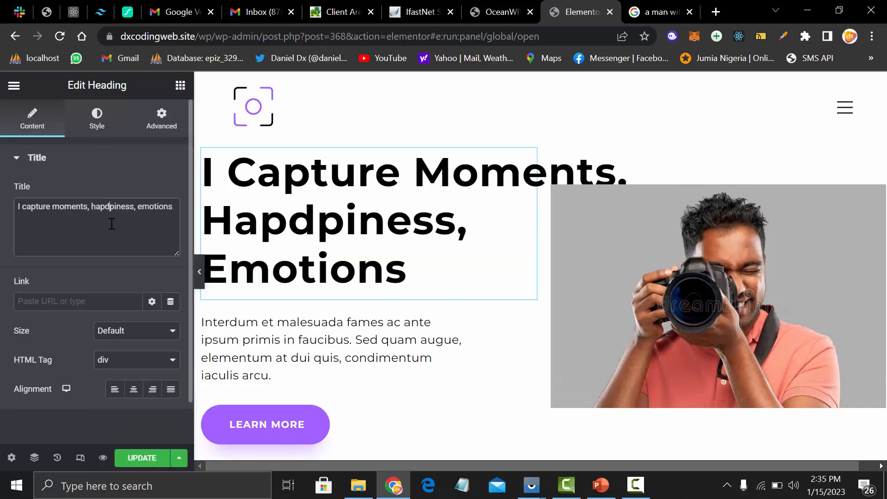
pyautogui.press('BackSpace')
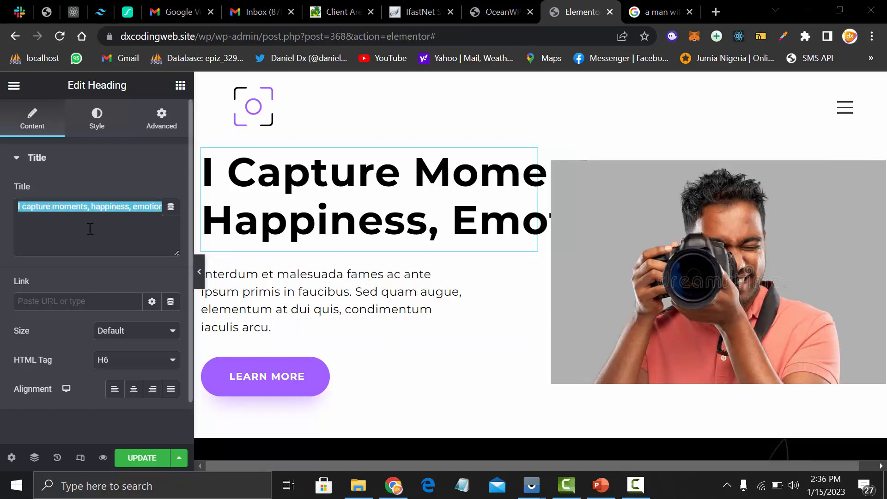
# Replace the hero heading's text with "We Capture"
pyautogui.click(124, 212)
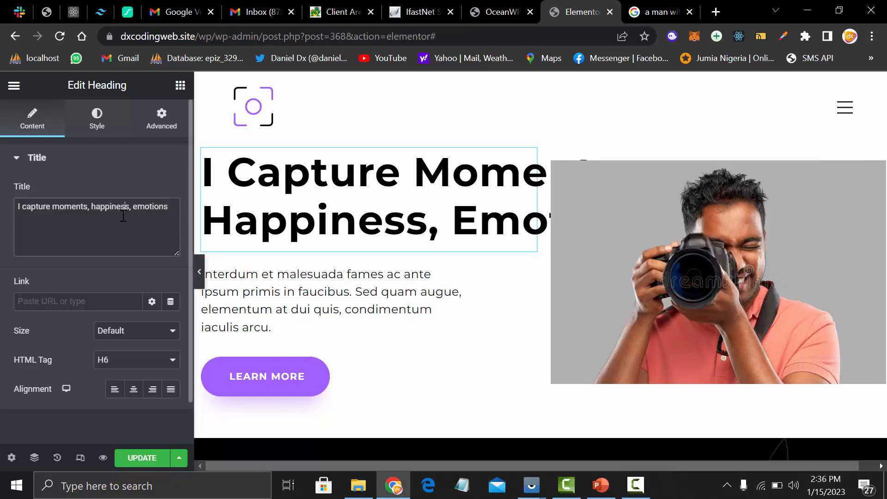
pyautogui.hotkey('ctrl', 'a')
pyautogui.press('BackSpace')
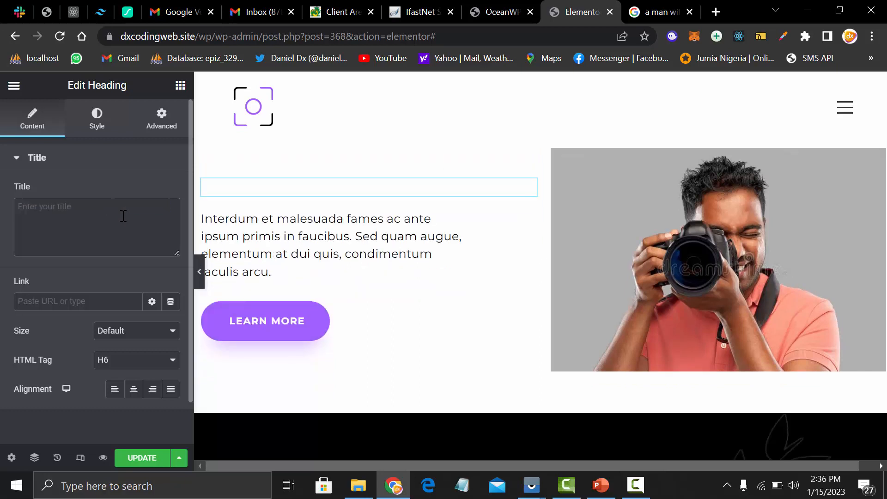
pyautogui.write('We C')
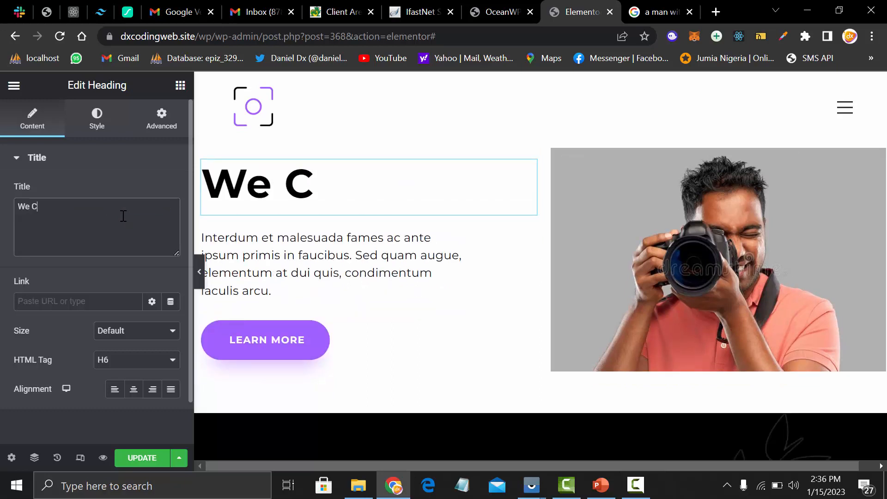
pyautogui.write('apture')
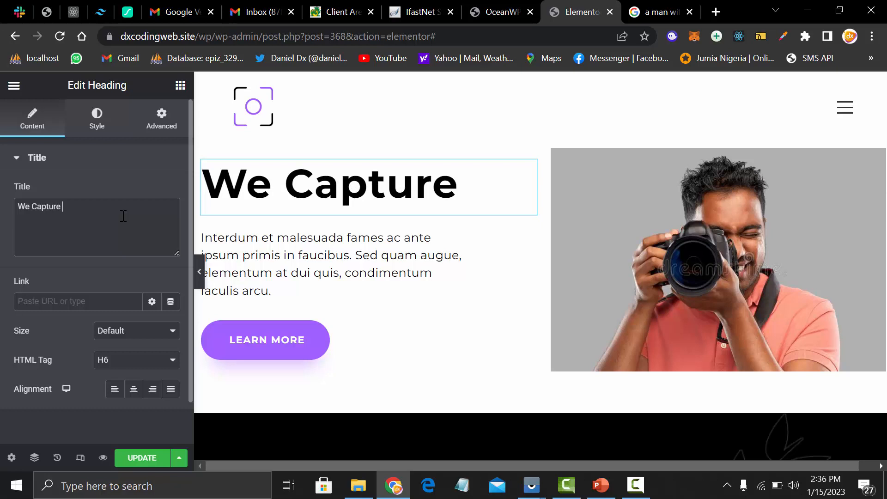
# Replace the placeholder paragraph under the hero heading with "Moments and Individual Lifestyle and reality"
pyautogui.click(421, 272)
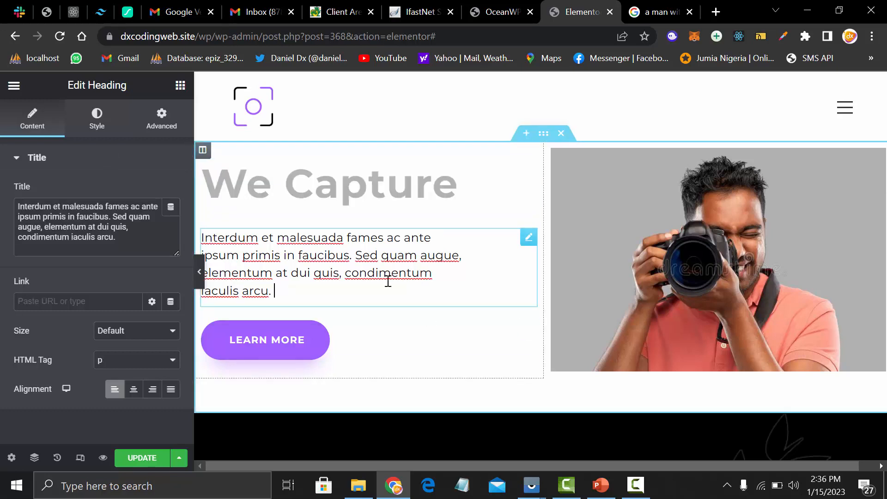
pyautogui.moveTo(161, 240); pyautogui.dragTo(1, 202)
pyautogui.write('Mon')
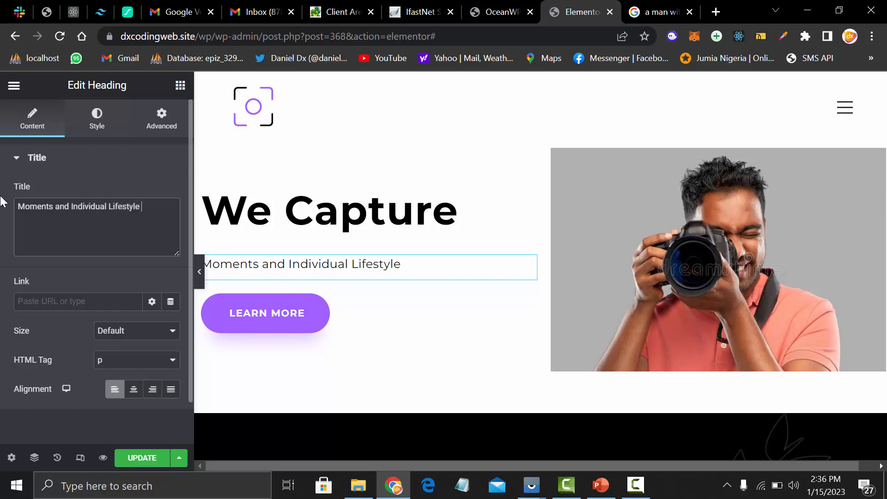
pyautogui.write('nd reality')
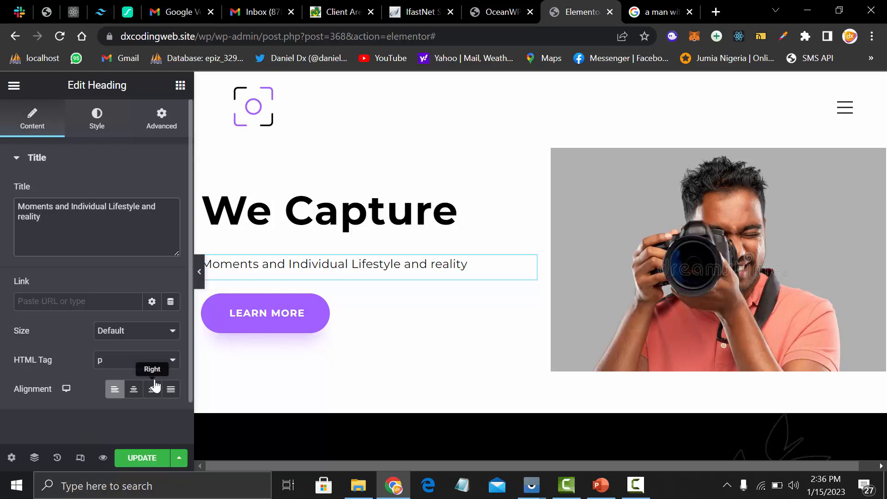
pyautogui.click(98, 121)
pyautogui.click(58, 119)
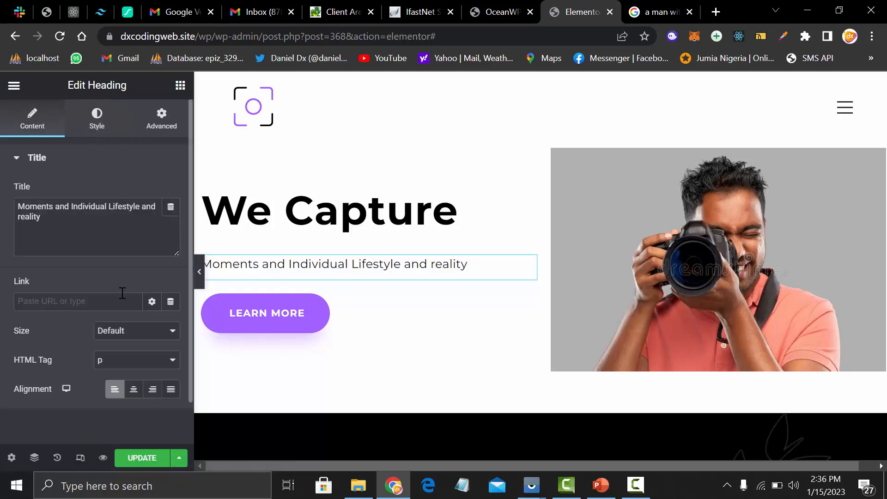
# Set the hero image's link type to Custom URL
pyautogui.click(753, 276)
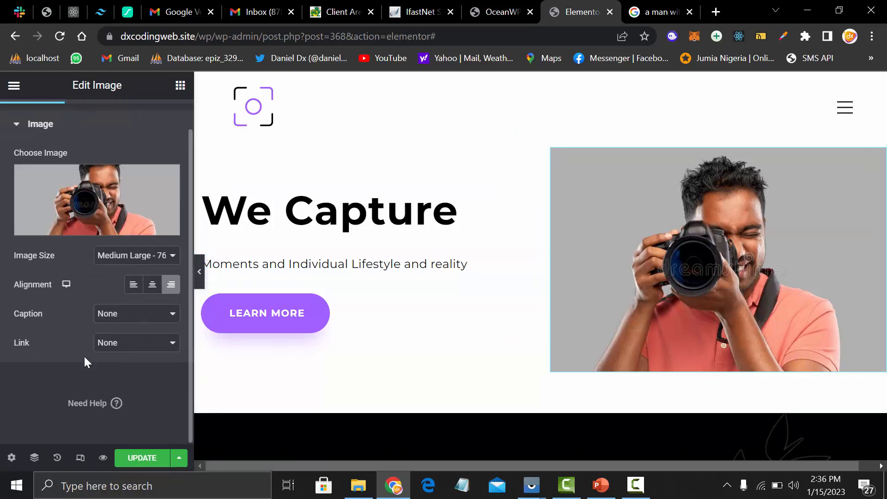
pyautogui.scroll(-1, 111, 344)
pyautogui.click(130, 342)
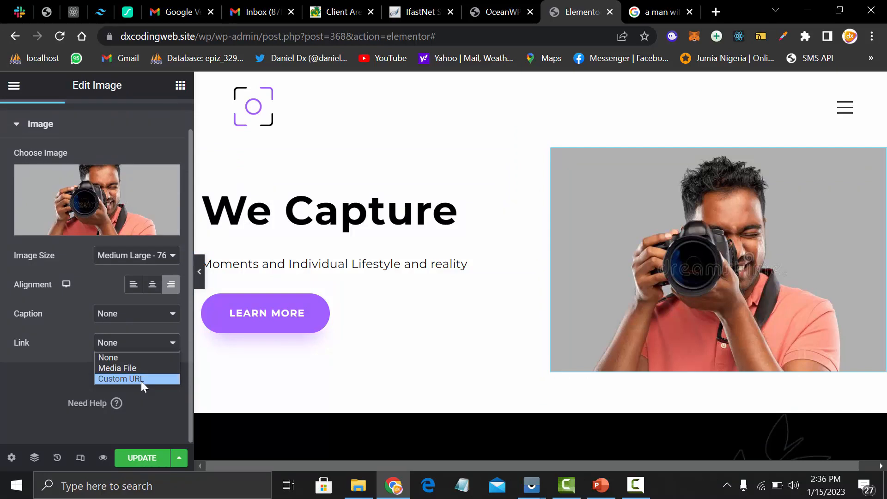
pyautogui.click(141, 381)
pyautogui.click(112, 368)
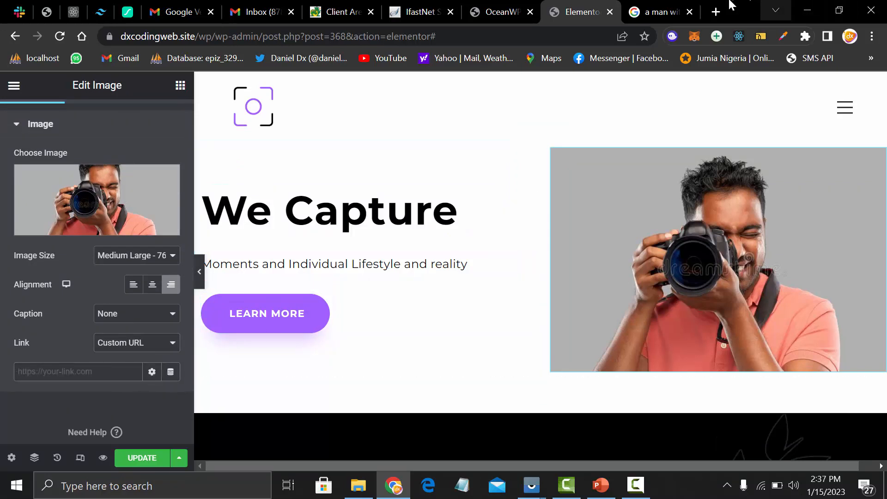
pyautogui.click(665, 11)
pyautogui.click(452, 43)
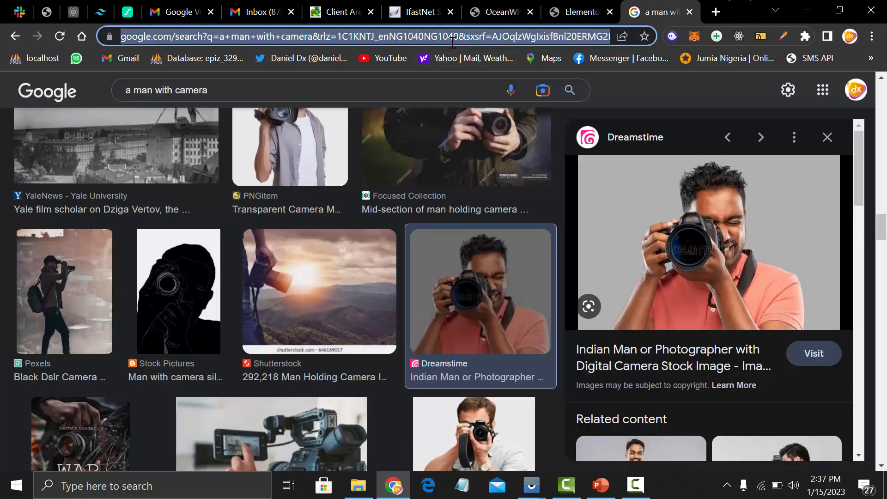
pyautogui.write('h')
pyautogui.press('BackSpace')
pyautogui.write('www.')
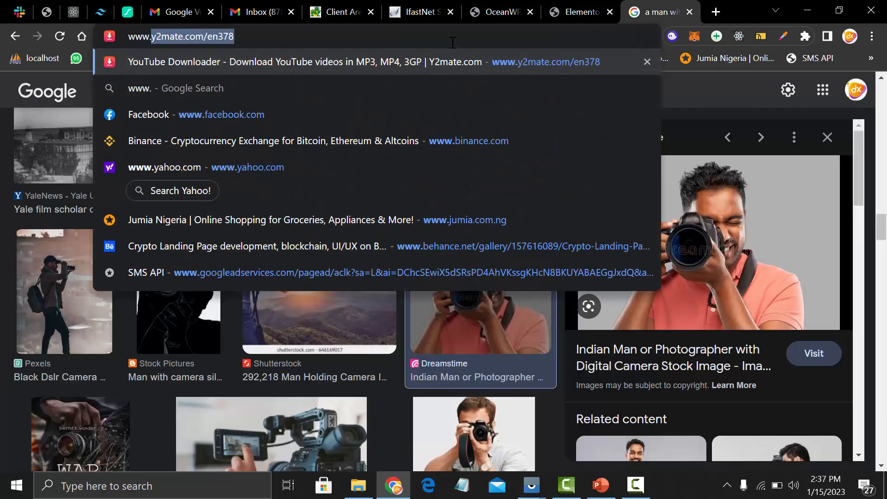
pyautogui.write('roaylict.org')
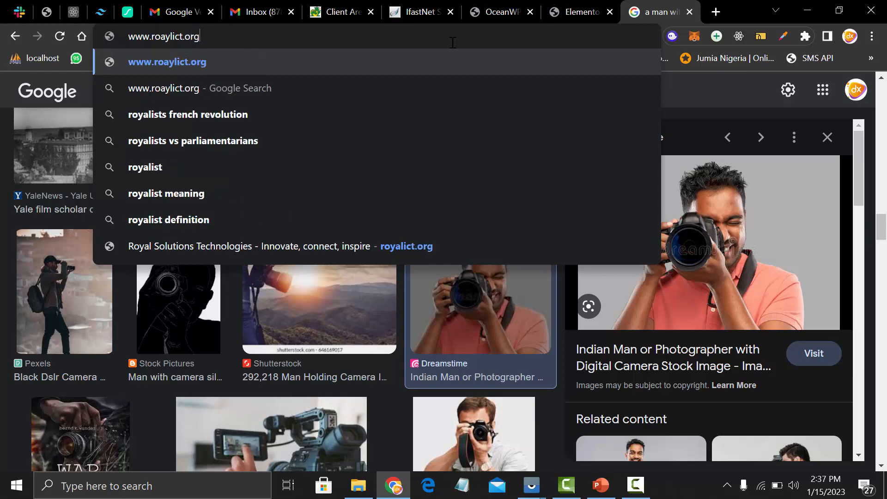
pyautogui.press('Return')
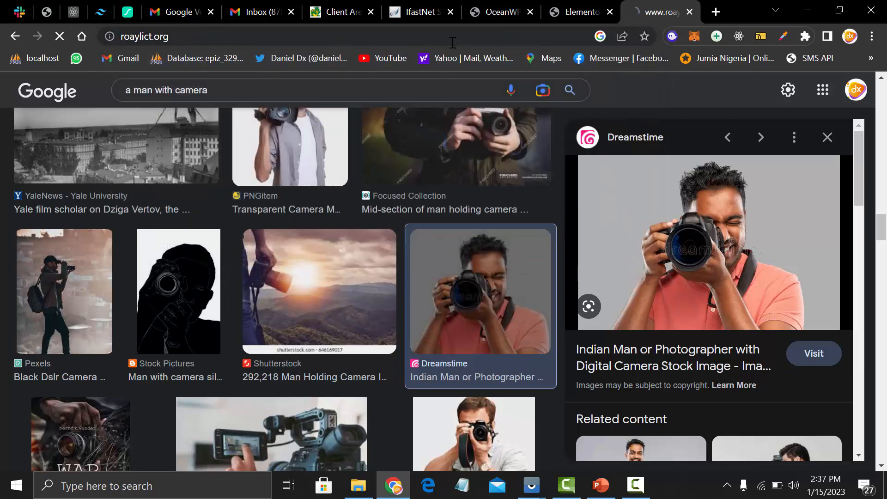
pyautogui.click(187, 37)
pyautogui.click(192, 37)
pyautogui.press('BackSpace')
pyautogui.press('BackSpace')
pyautogui.press('BackSpace')
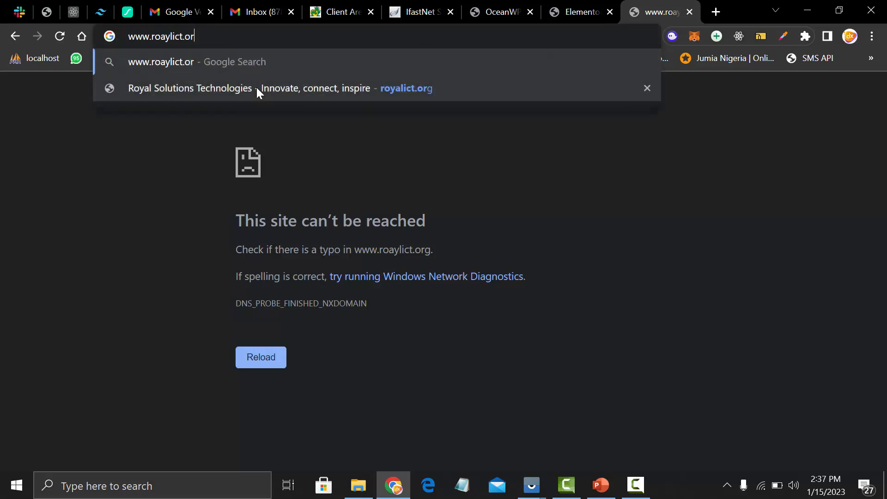
pyautogui.write('net')
pyautogui.press('Return')
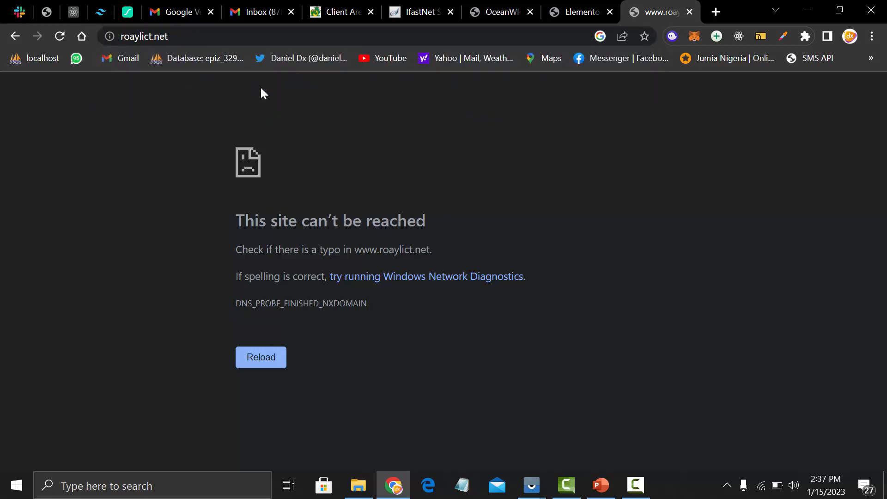
# Enter wordpress.com in the browser's address field, copy it, and paste it as the hero image's custom link in Elementor
pyautogui.click(594, 4)
pyautogui.click(655, 8)
pyautogui.click(127, 37)
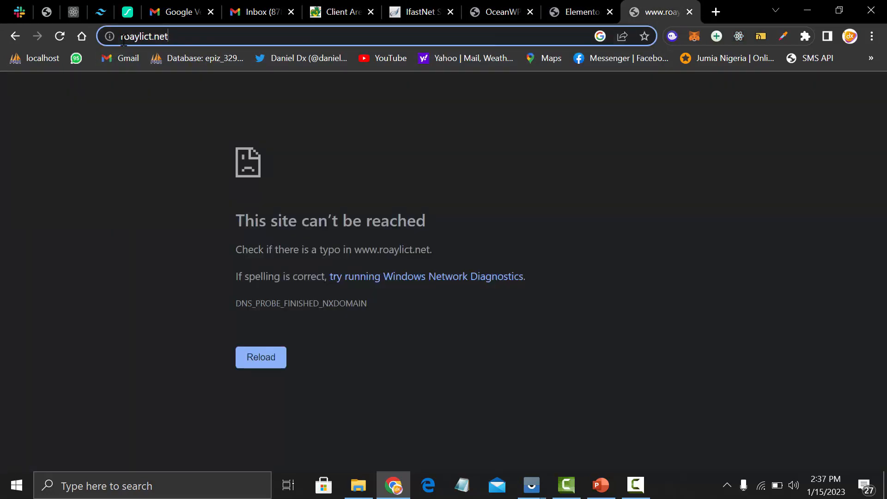
pyautogui.press('BackSpace')
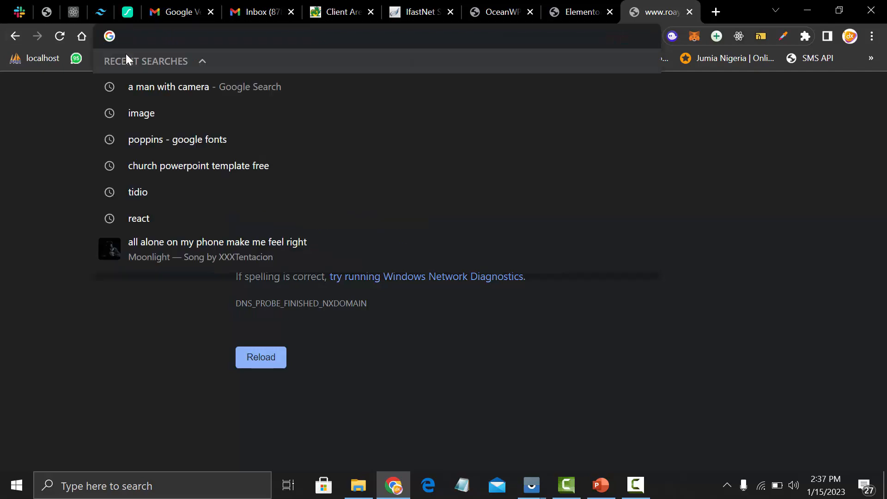
pyautogui.write('wor')
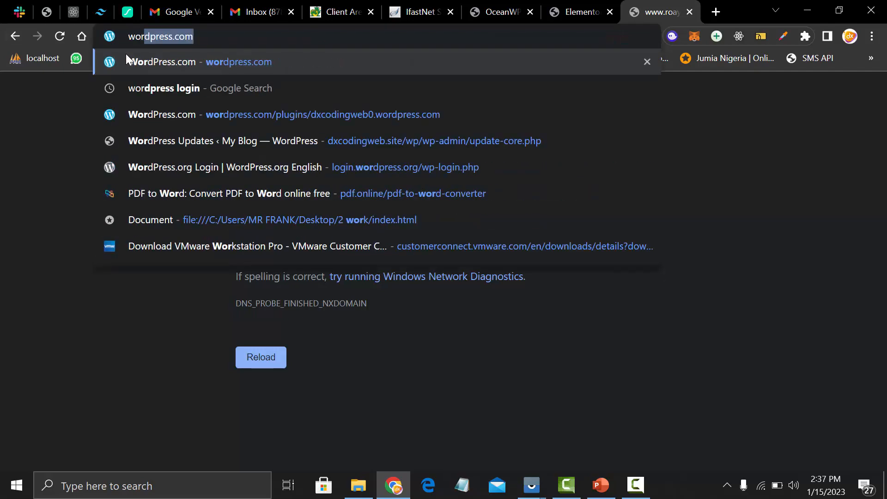
pyautogui.hotkey('ctrl', 'a')
pyautogui.hotkey('ctrl', 'c')
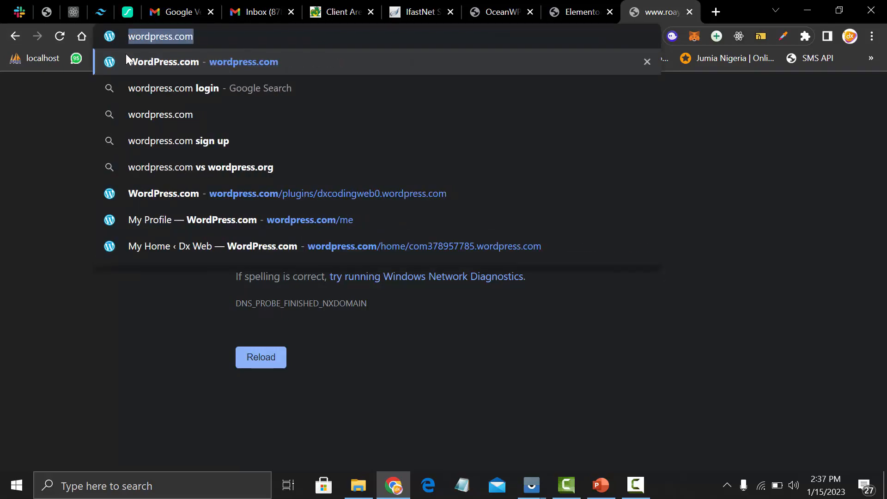
pyautogui.click(505, 7)
pyautogui.click(598, 6)
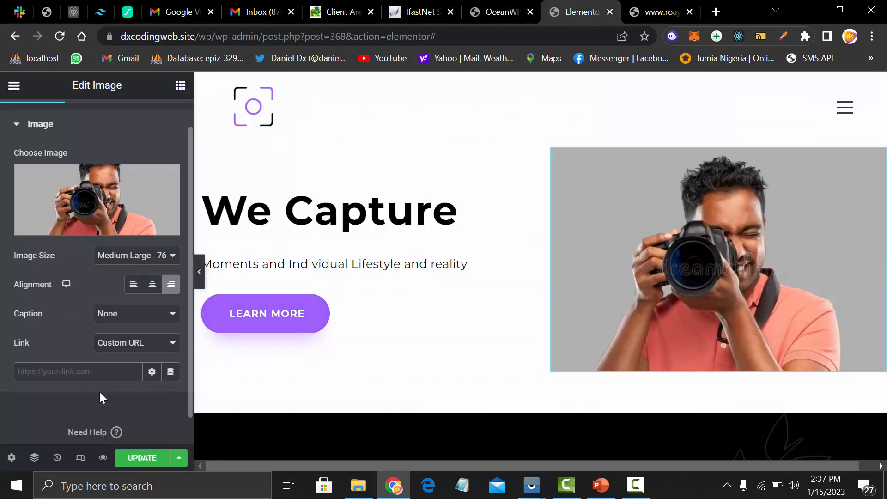
pyautogui.hotkey('ctrl', 'v')
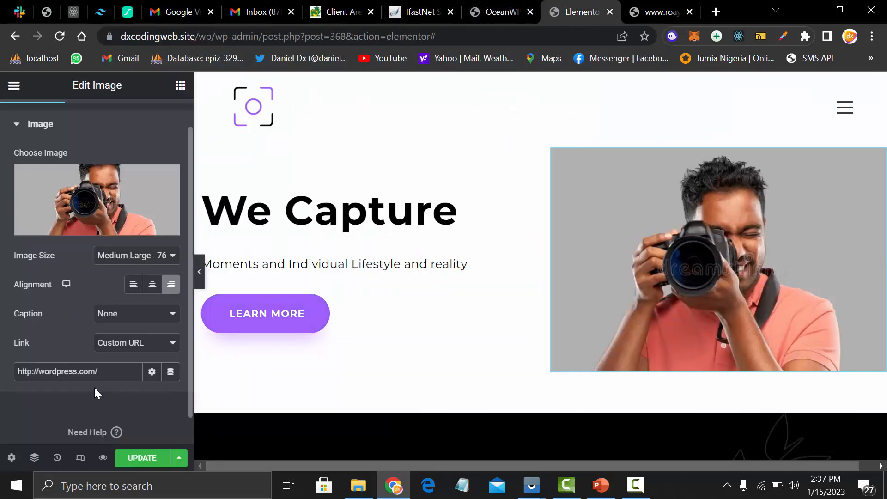
# Update the page to save the hero image's custom link
pyautogui.click(153, 459)
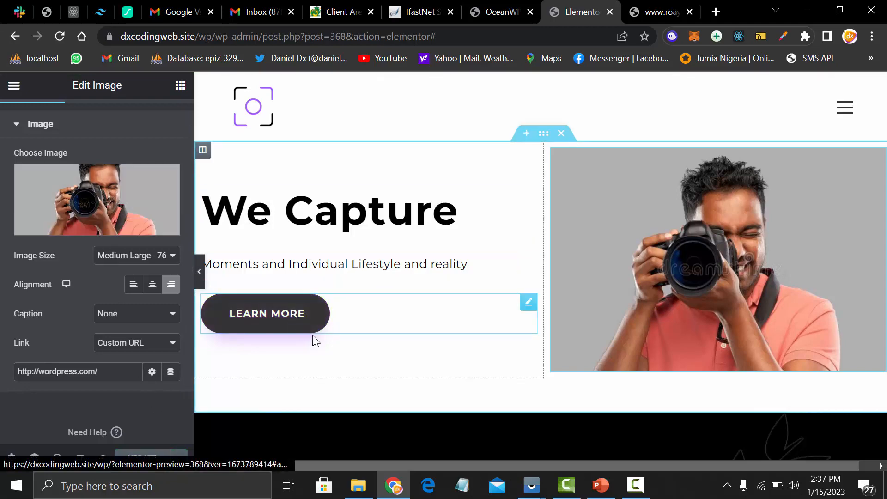
# Try right alignment on the hero's Learn More button, restore left alignment, and change the button text to "Capture"
pyautogui.click(310, 322)
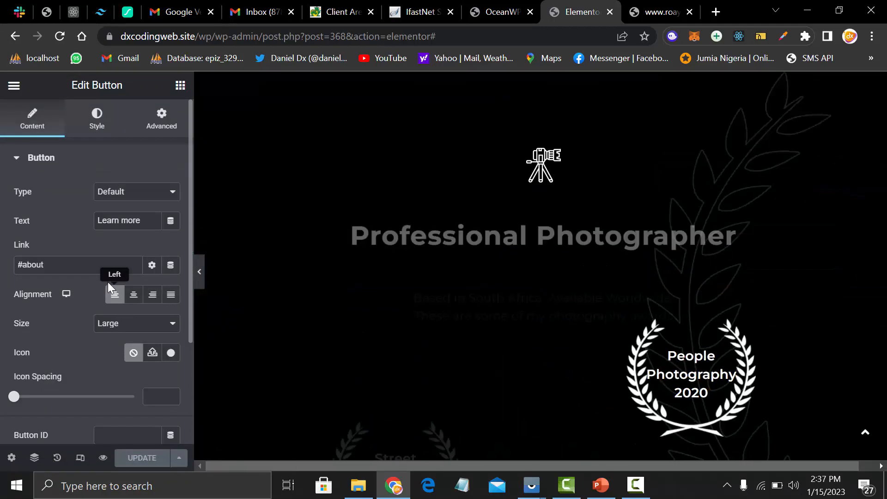
pyautogui.scroll(7, 314, 240)
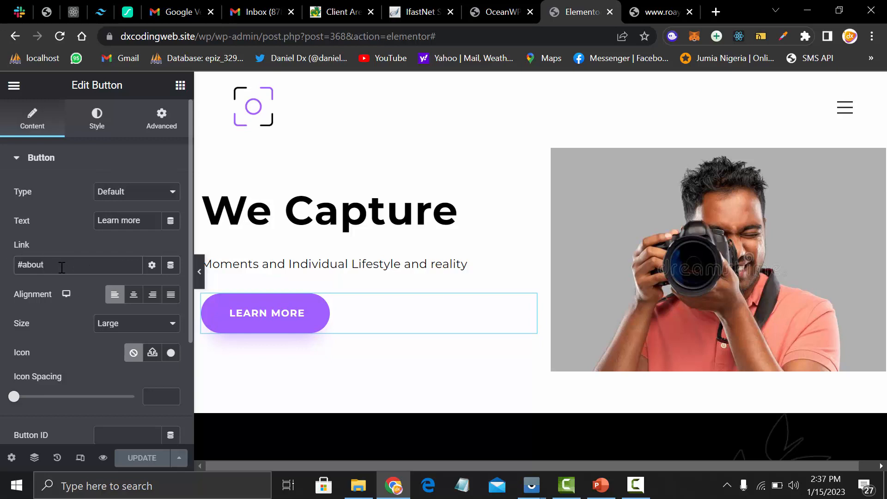
pyautogui.click(152, 295)
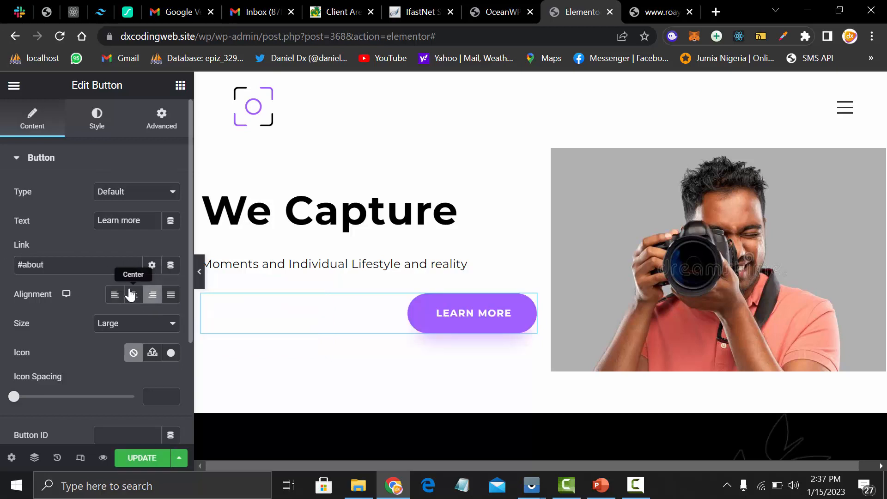
pyautogui.click(132, 294)
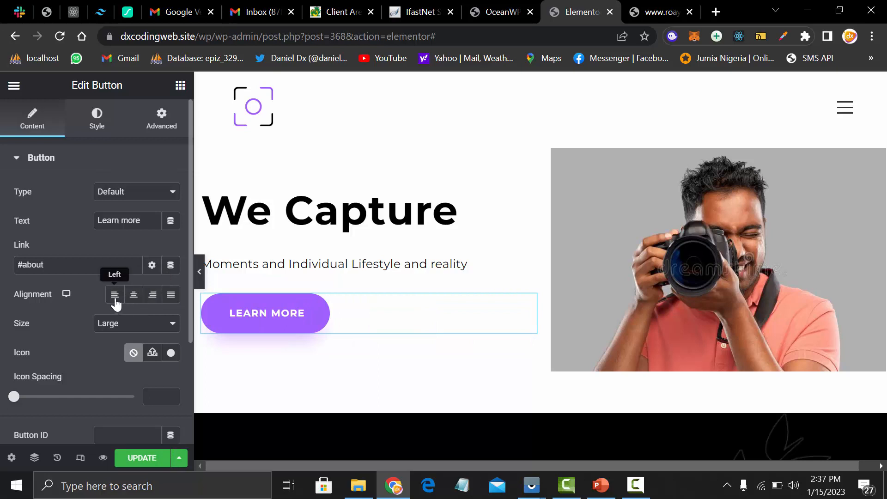
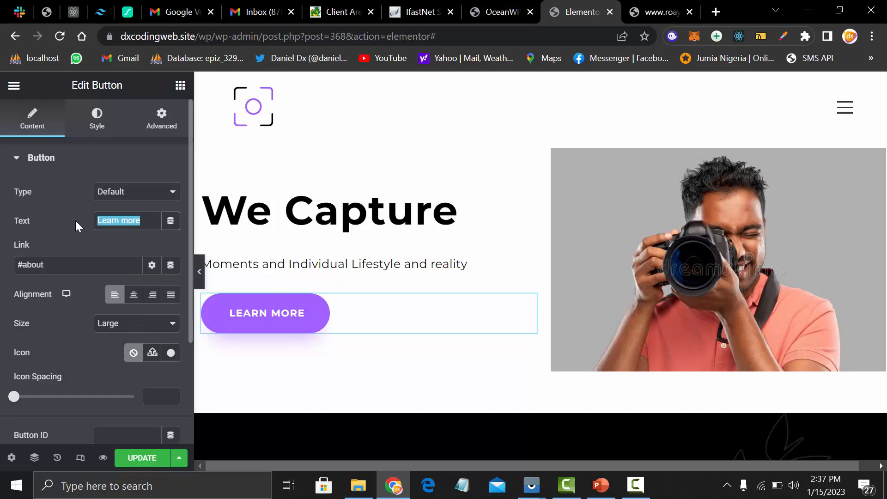
pyautogui.write('Capt')
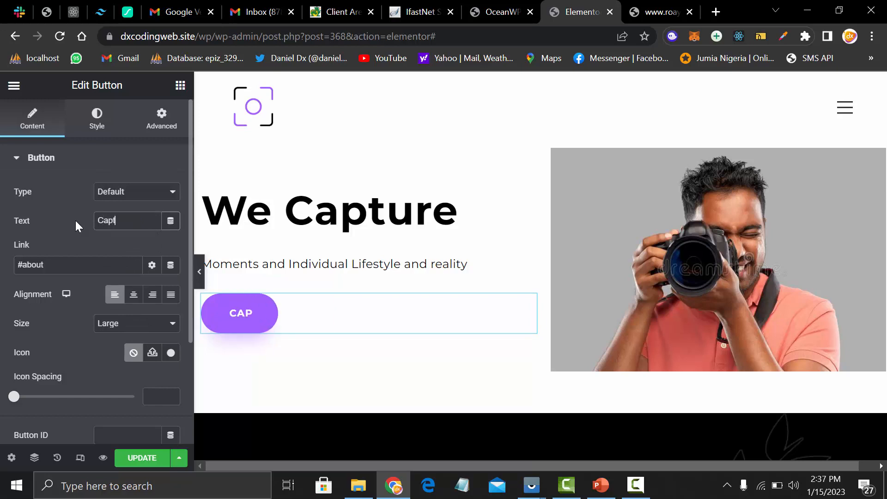
pyautogui.write('ure')
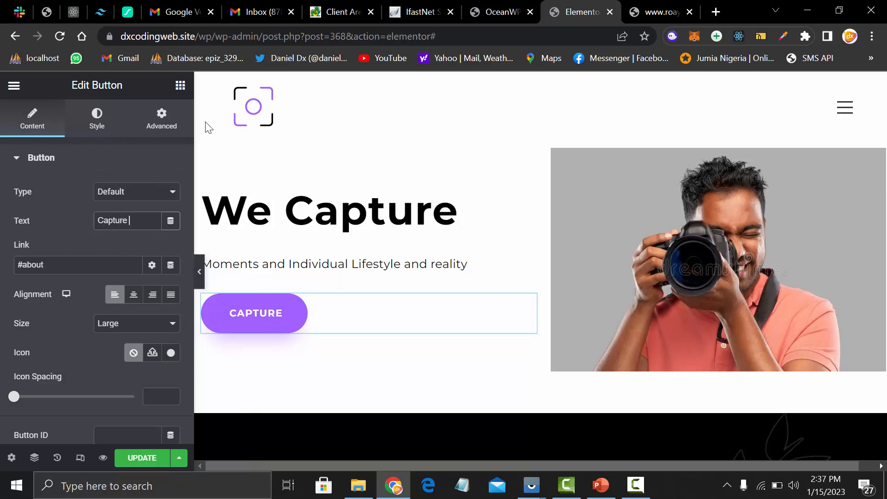
# Open the Site Identity section of Elementor's Site Settings
pyautogui.click(247, 117)
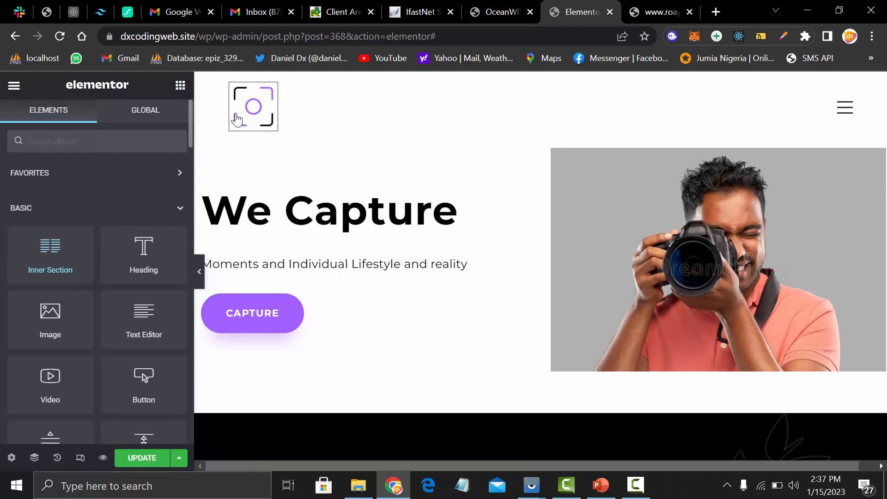
pyautogui.click(143, 113)
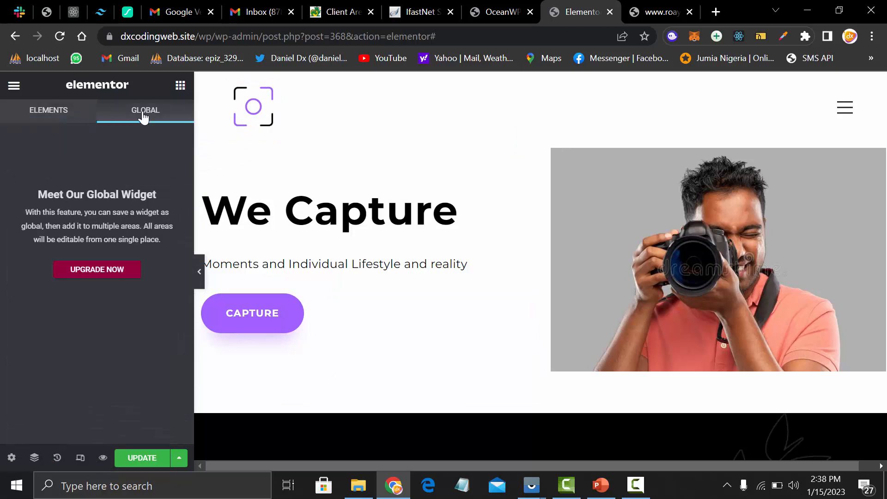
pyautogui.click(54, 121)
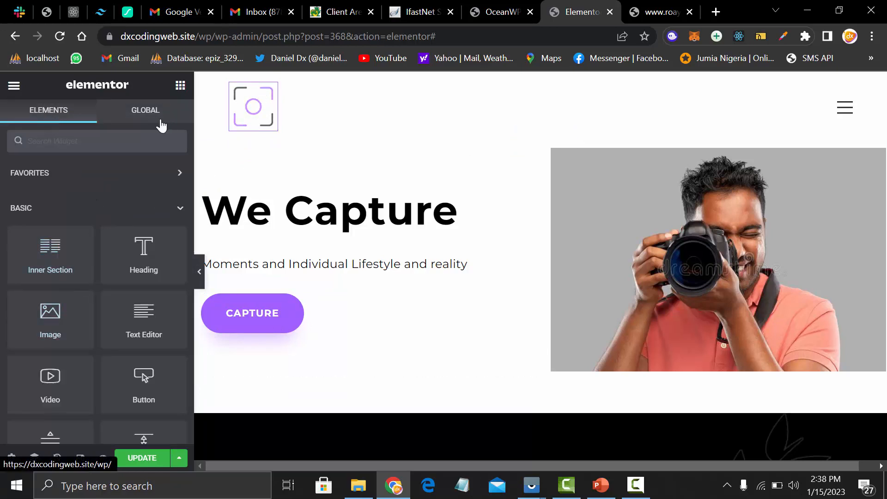
pyautogui.click(13, 85)
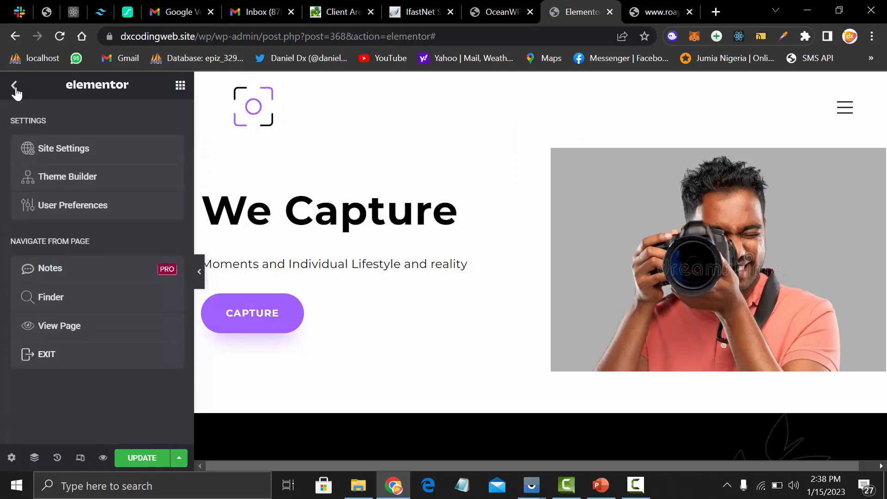
pyautogui.click(64, 149)
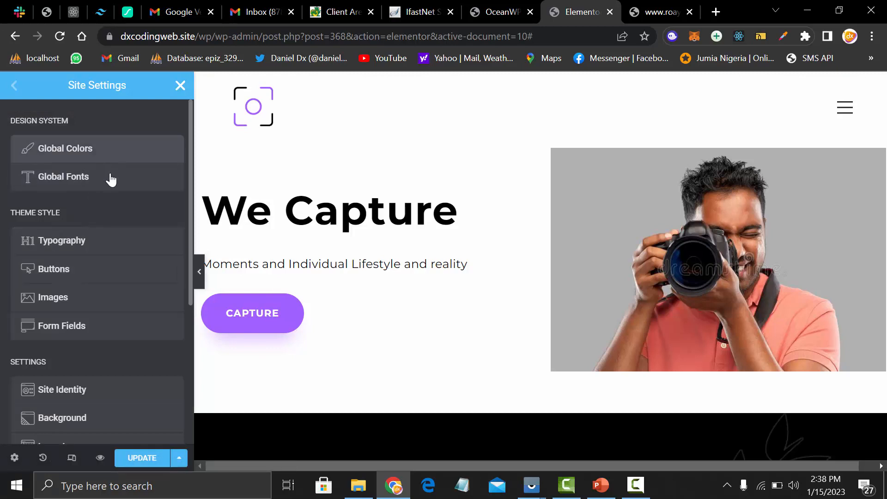
pyautogui.scroll(-5, 109, 327)
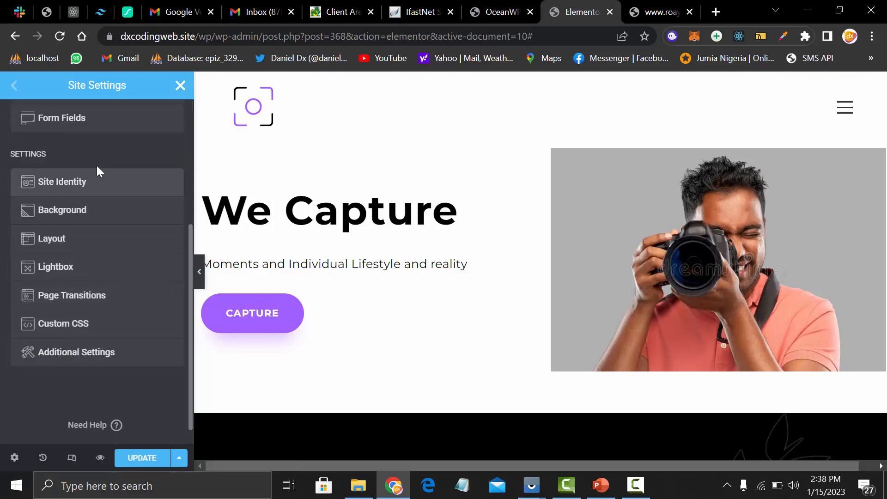
pyautogui.scroll(5, 104, 211)
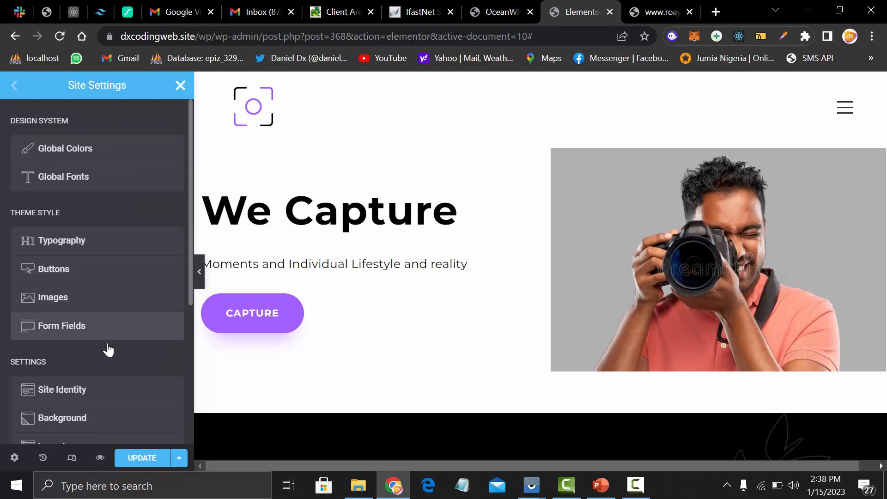
pyautogui.click(108, 398)
pyautogui.scroll(-2, 96, 301)
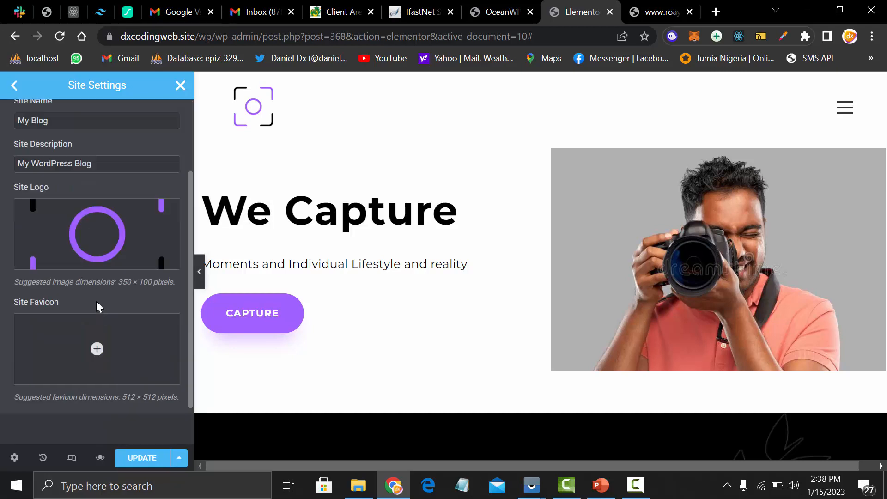
# Set the site name to "Portfolio" and the site description to "My Port Folio Website"
pyautogui.moveTo(64, 120); pyautogui.dragTo(6, 124)
pyautogui.write('Portfolio')
pyautogui.press('Tab')
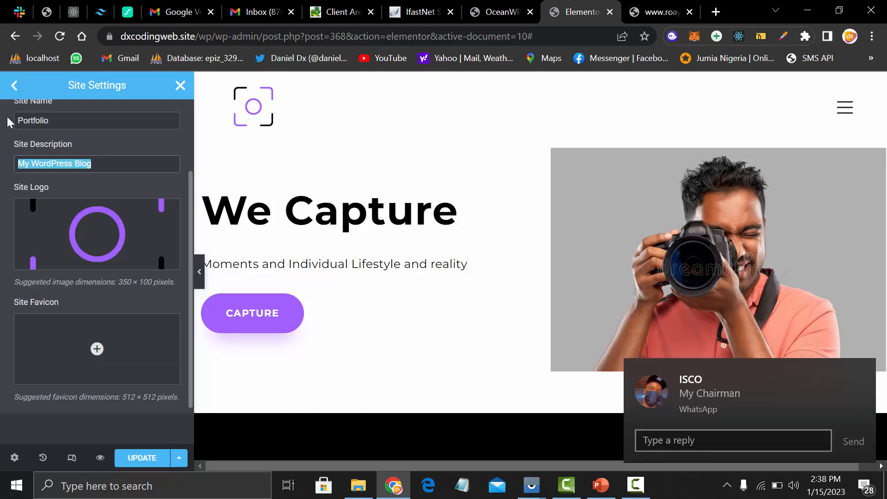
pyautogui.write('My')
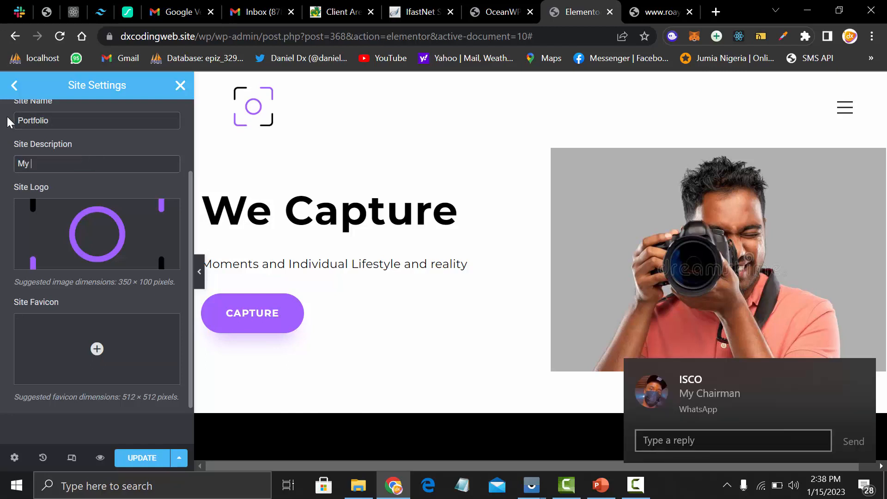
pyautogui.click(863, 372)
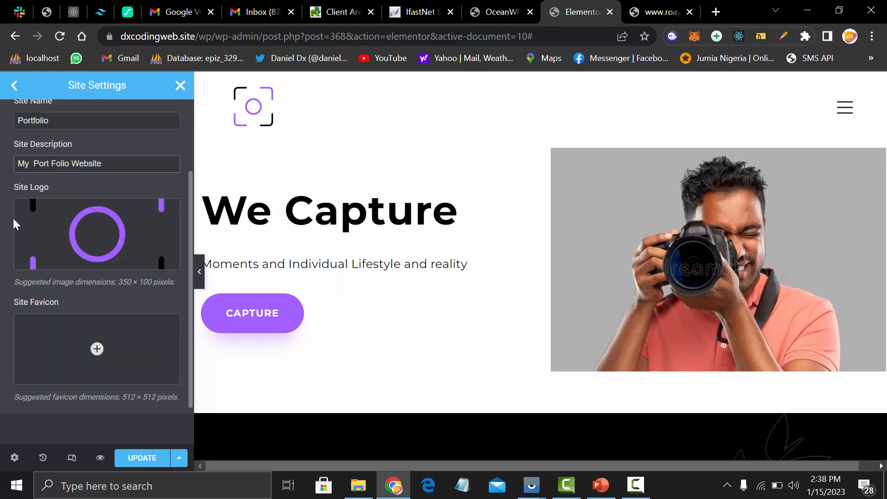
# Look through the media library's images for the site logo and close the library without inserting one
pyautogui.moveTo(115, 268)
pyautogui.rightClick(127, 225)
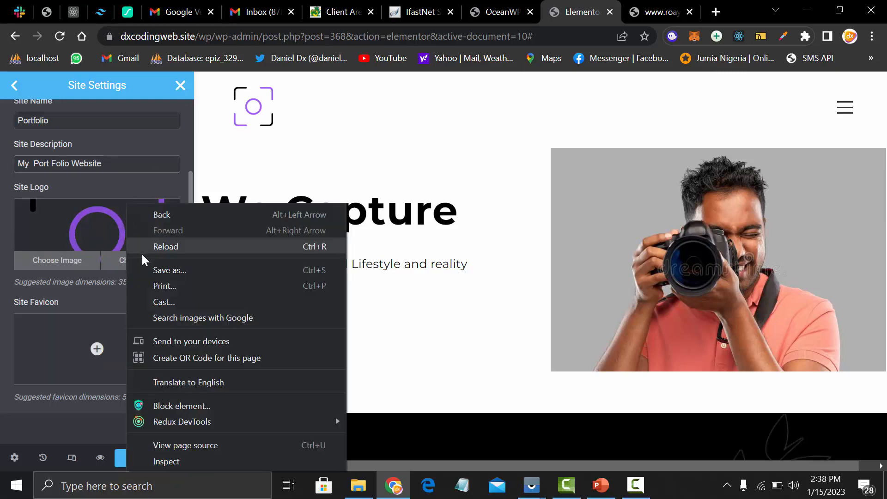
pyautogui.press('Escape')
pyautogui.click(68, 225)
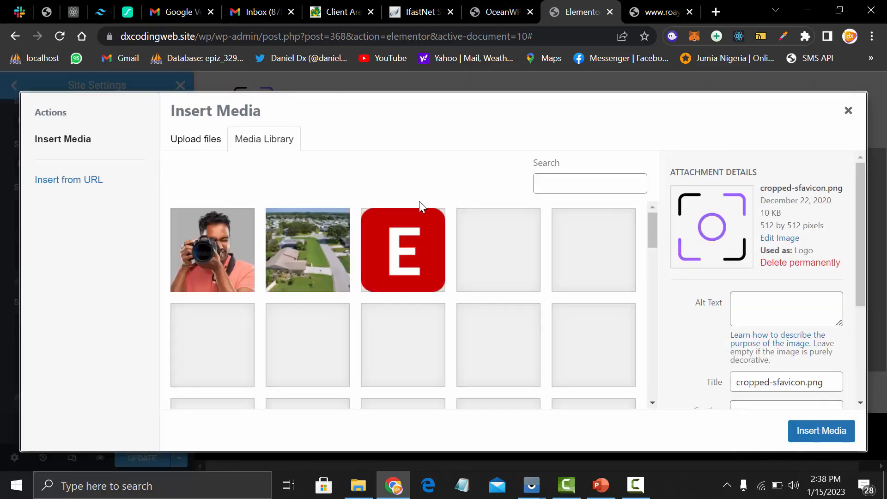
pyautogui.scroll(-5, 477, 283)
pyautogui.scroll(-10, 478, 283)
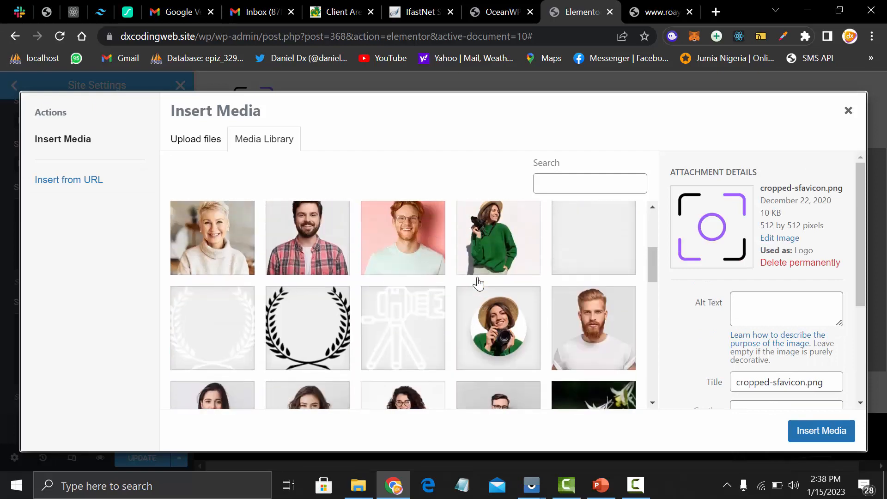
pyautogui.scroll(-5, 478, 283)
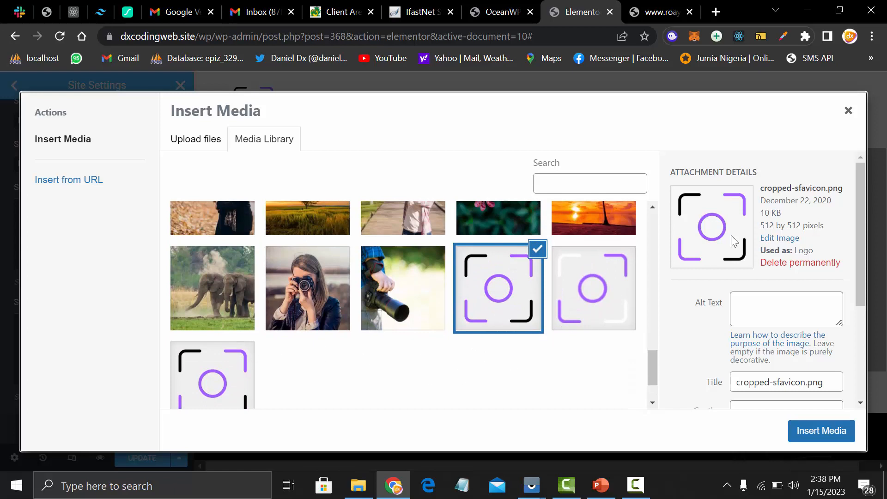
pyautogui.click(850, 112)
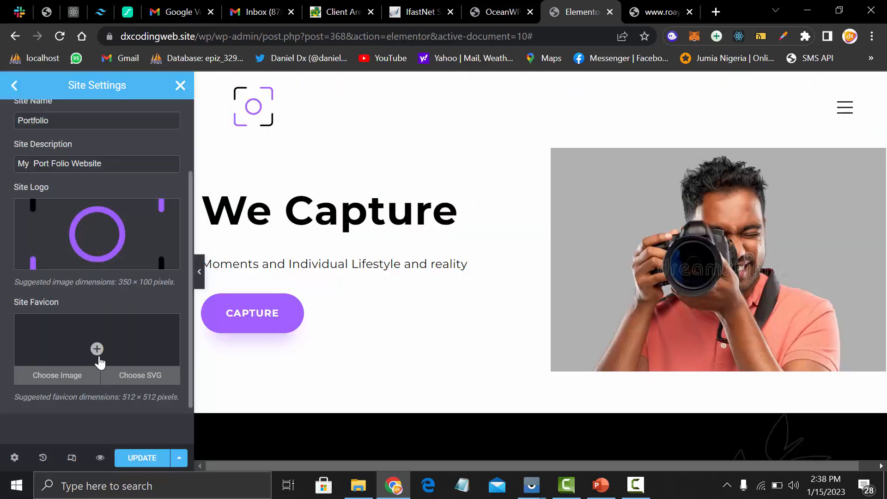
# Insert the "sfavicon" image from the media library as the site favicon
pyautogui.click(51, 378)
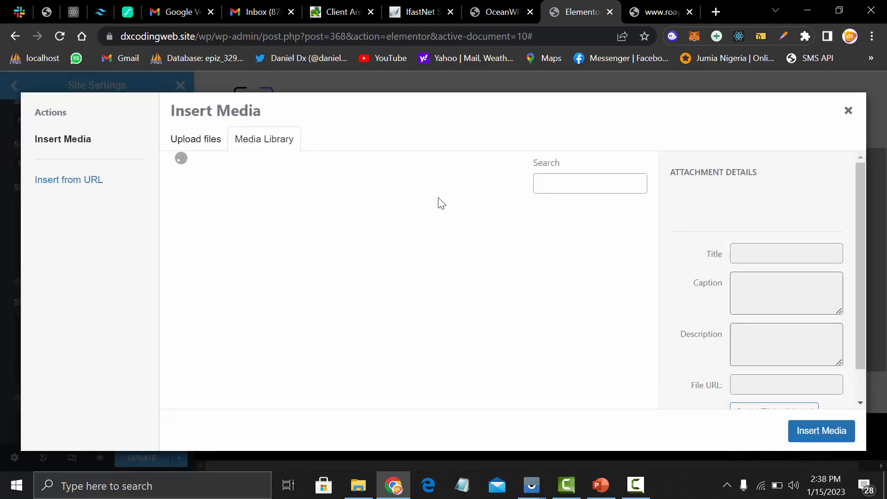
pyautogui.scroll(-10, 337, 277)
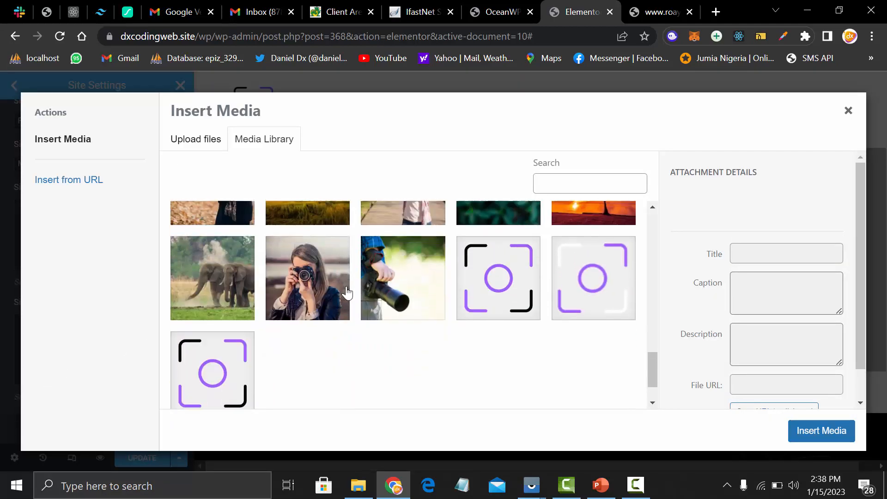
pyautogui.scroll(-1, 348, 292)
pyautogui.click(213, 314)
pyautogui.scroll(-3, 784, 405)
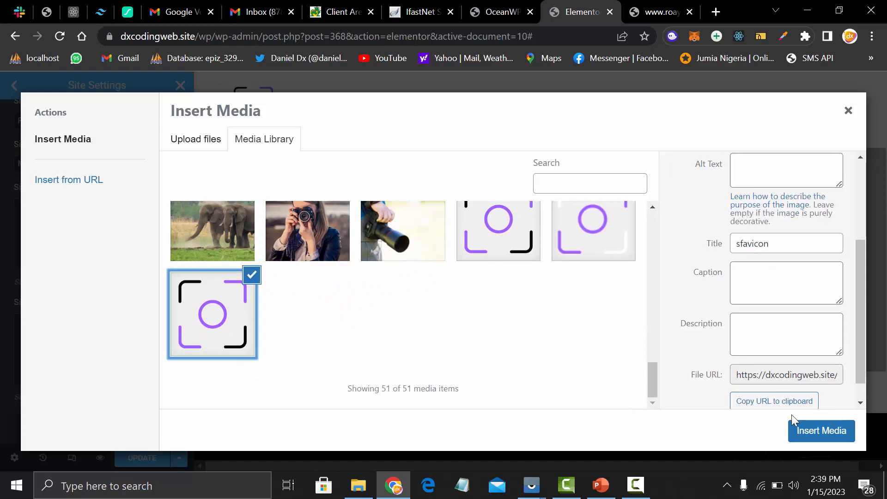
pyautogui.click(821, 430)
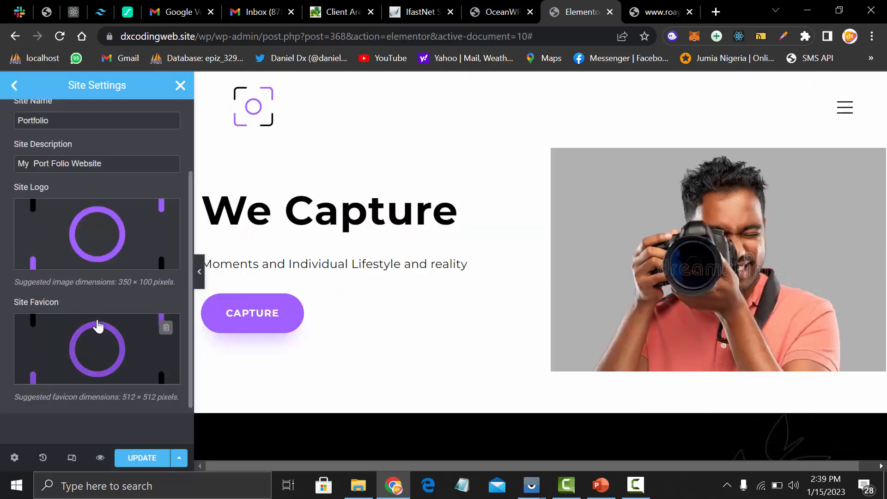
# Save the updated site settings and return to the page editor
pyautogui.scroll(-1, 99, 326)
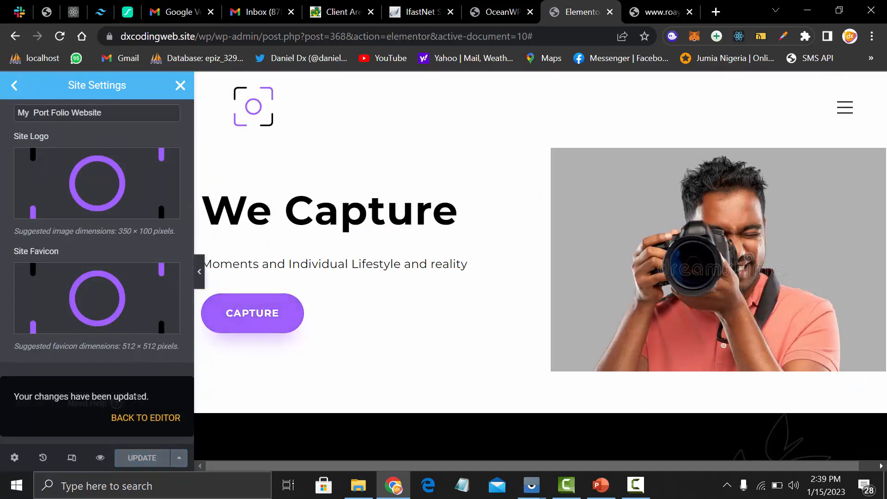
pyautogui.click(164, 418)
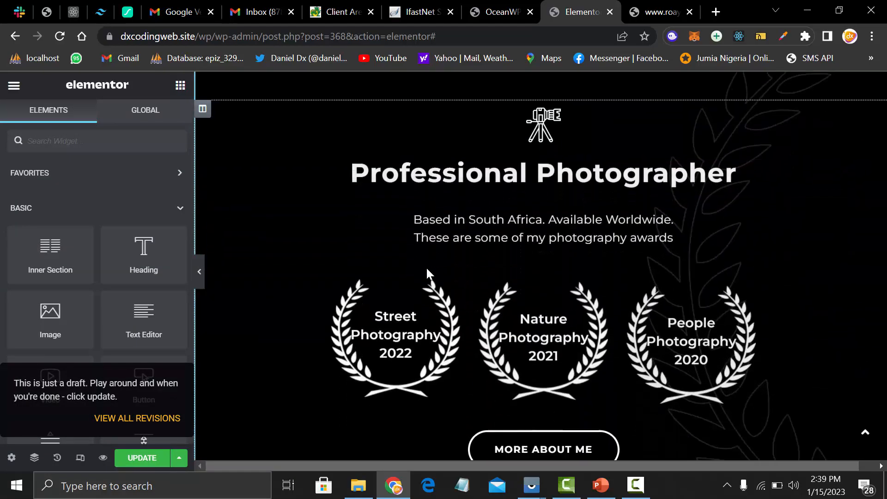
# Change the "Professional Photographer" heading in the black section to "Professional Photographer and Web Developer", keeping it centred
pyautogui.click(564, 170)
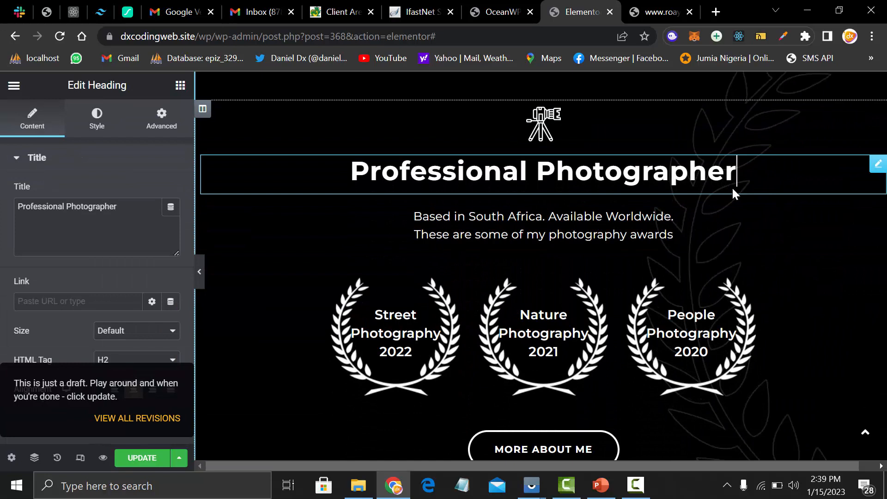
pyautogui.write('and')
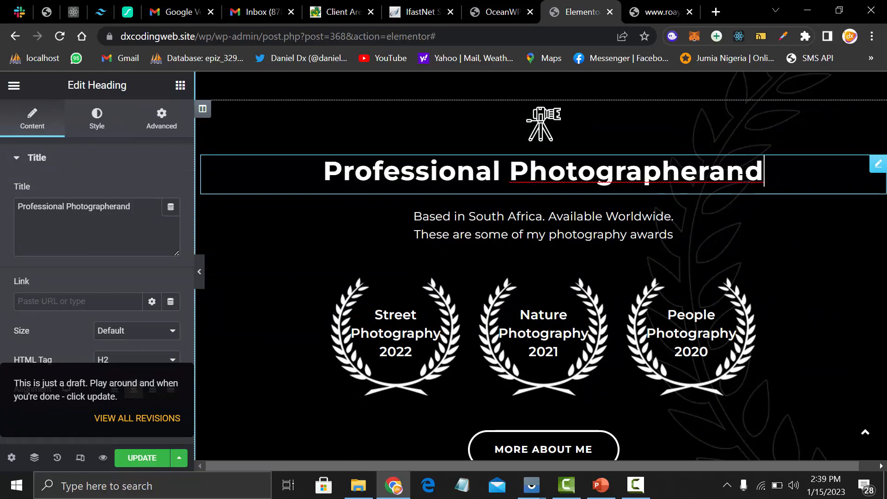
pyautogui.press('BackSpace')
pyautogui.press('BackSpace')
pyautogui.press('BackSpace')
pyautogui.write('and Web ')
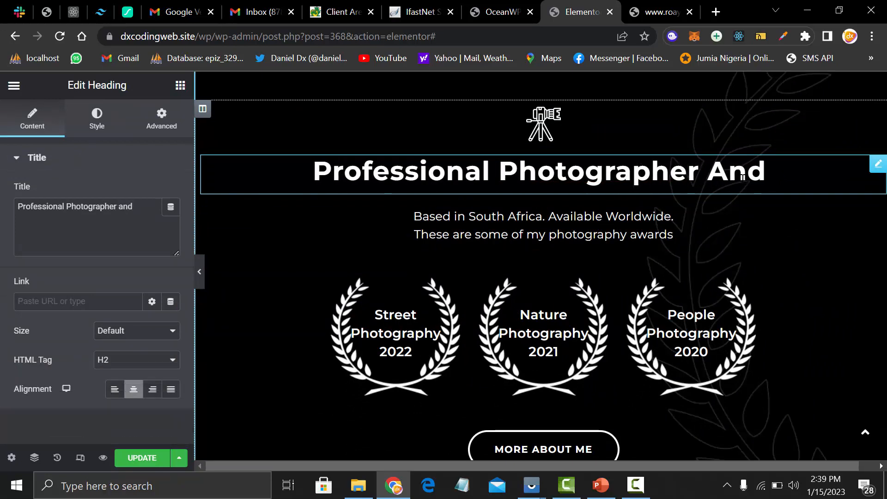
pyautogui.write('Developer')
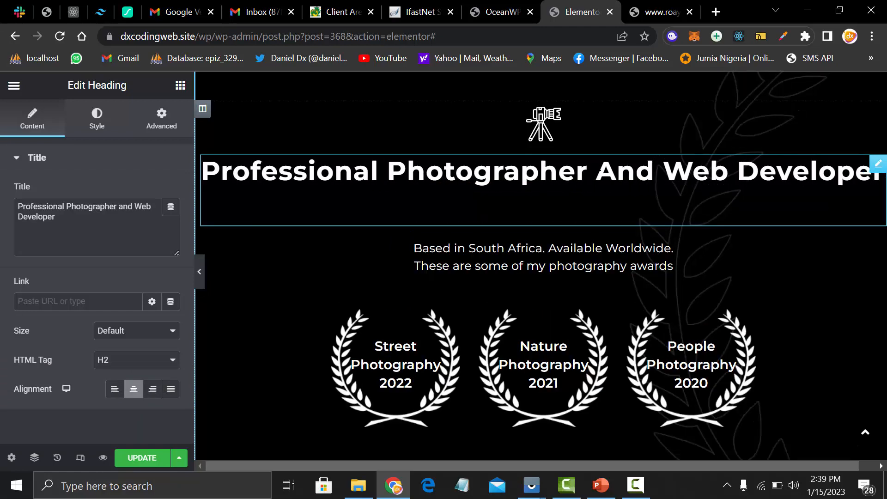
pyautogui.hotkey('ctrl', 'a')
pyautogui.click(137, 364)
pyautogui.click(132, 385)
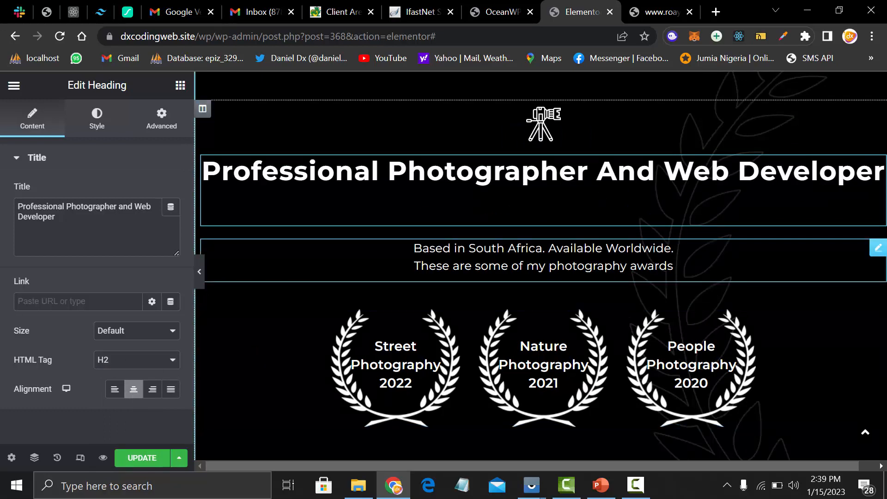
# Replace the tagline under the "Professional Photographer And Web Developer" heading with "Based in Nigeria"
pyautogui.moveTo(674, 267); pyautogui.dragTo(478, 249)
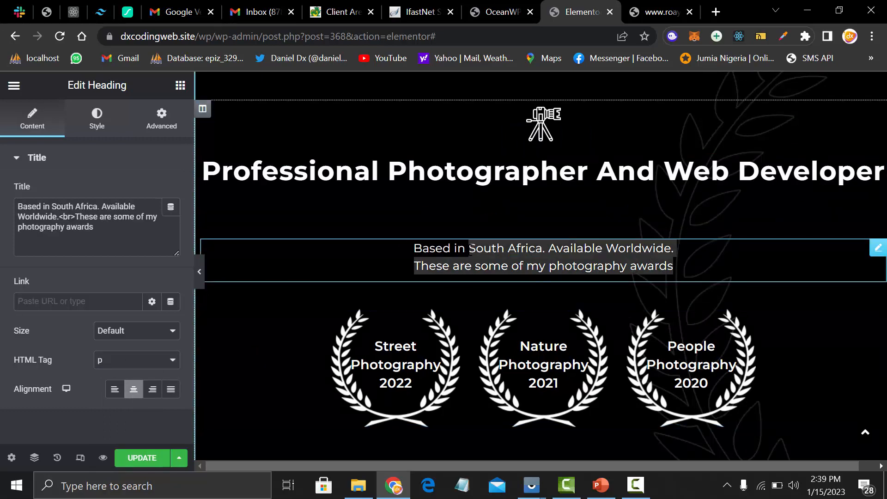
pyautogui.write('Nigeria')
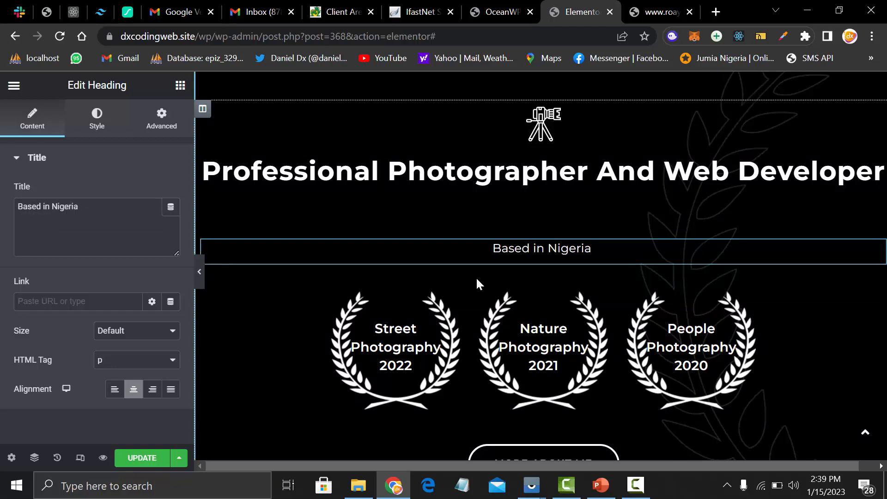
pyautogui.scroll(-2, 476, 296)
# Look through the rest of the page, from the photography awards and "Who Am I" to the gallery and testimonial slider
pyautogui.click(451, 254)
pyautogui.scroll(-2, 451, 254)
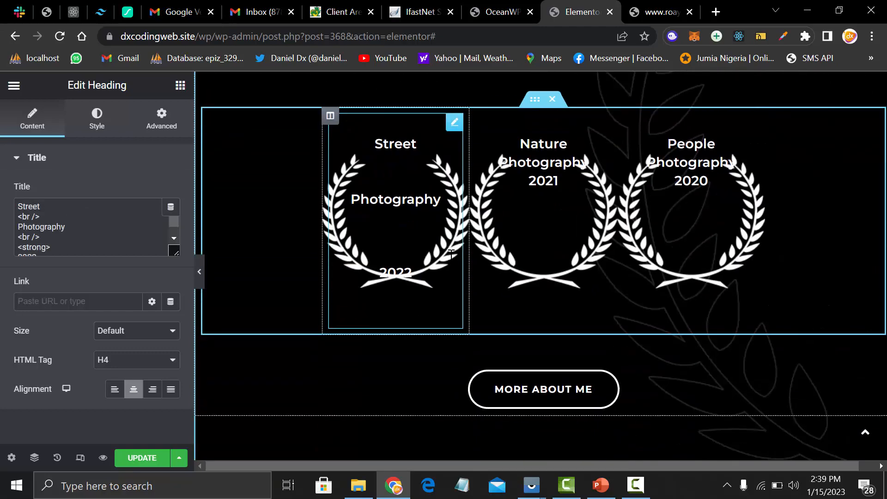
pyautogui.scroll(-4, 465, 227)
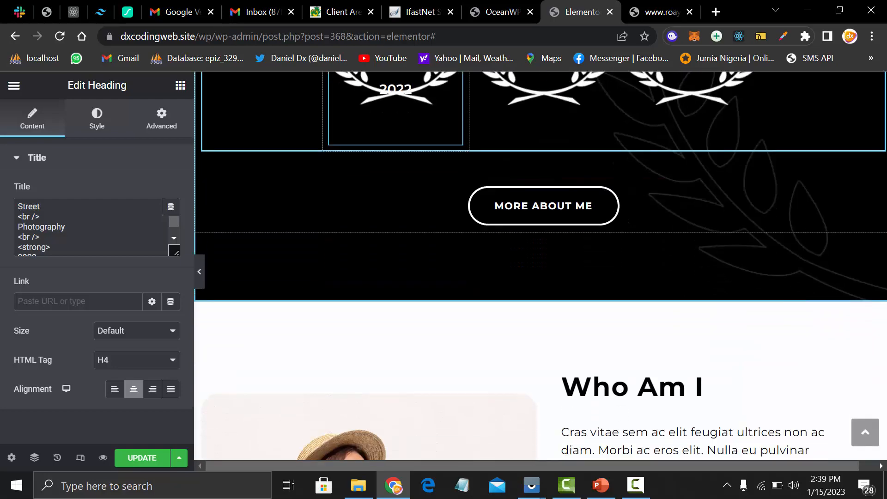
pyautogui.scroll(-7, 483, 220)
pyautogui.scroll(3, 480, 245)
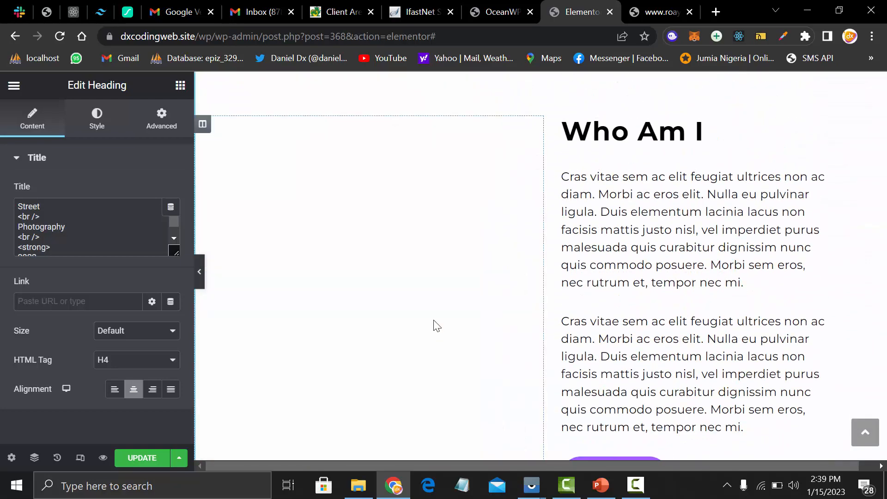
pyautogui.scroll(-1, 520, 199)
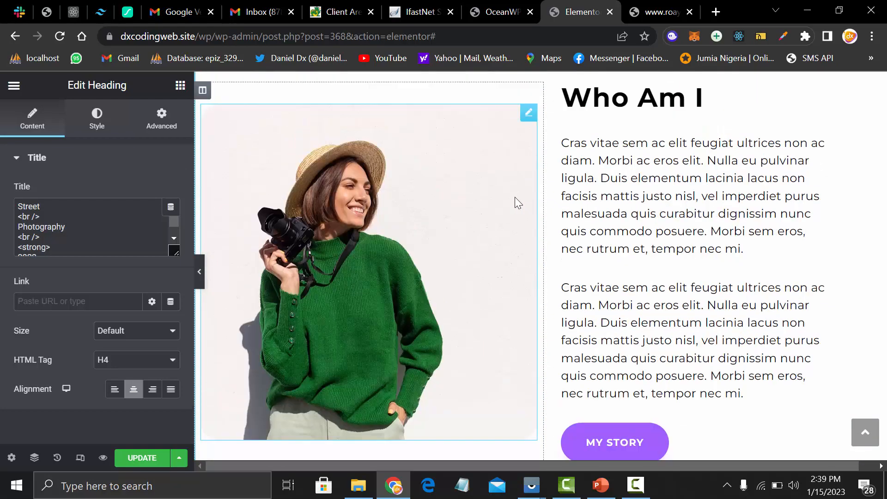
pyautogui.scroll(-10, 516, 199)
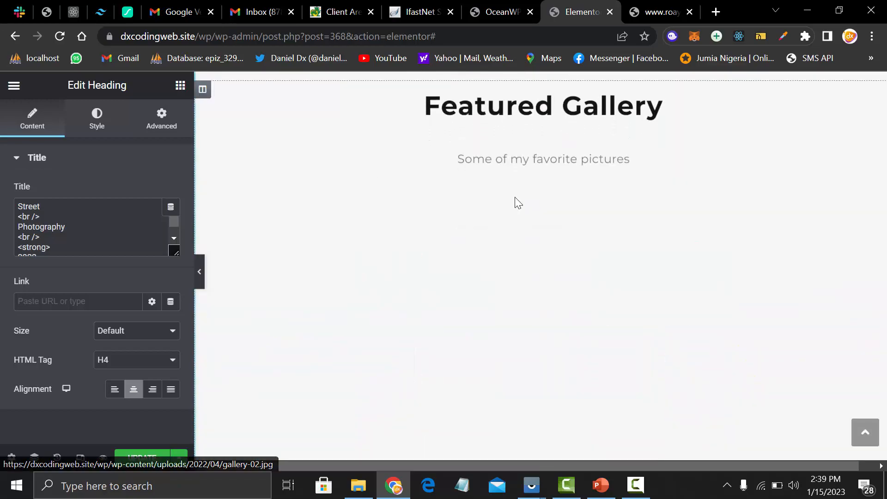
pyautogui.scroll(-10, 514, 198)
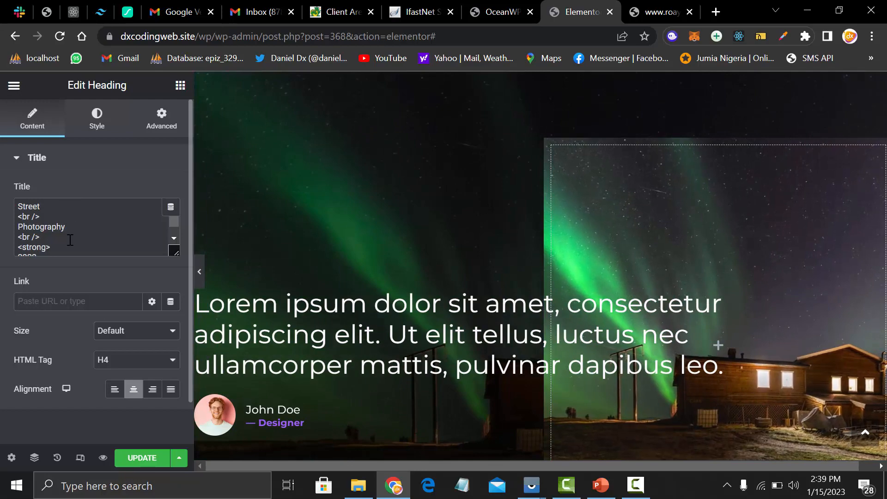
pyautogui.scroll(-4, 594, 308)
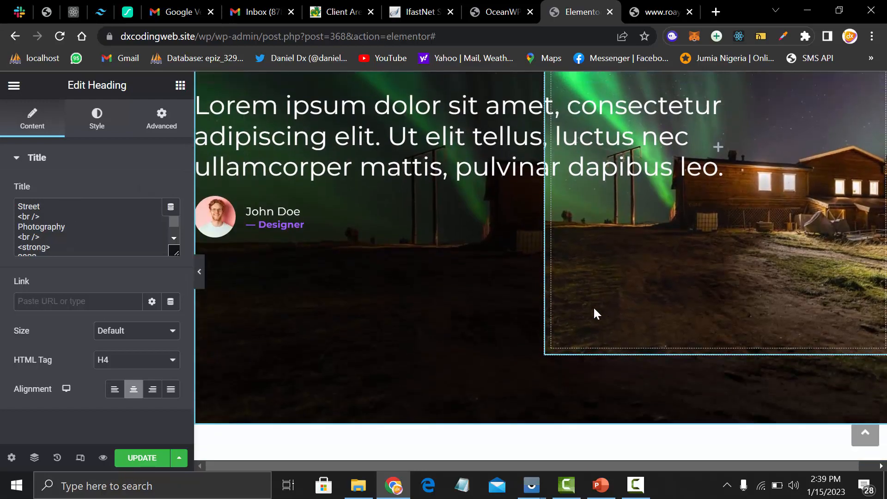
pyautogui.scroll(3, 593, 308)
# Add a new section between the featured gallery and the testimonial slider and place an Image widget in it
pyautogui.click(653, 195)
pyautogui.scroll(3, 653, 195)
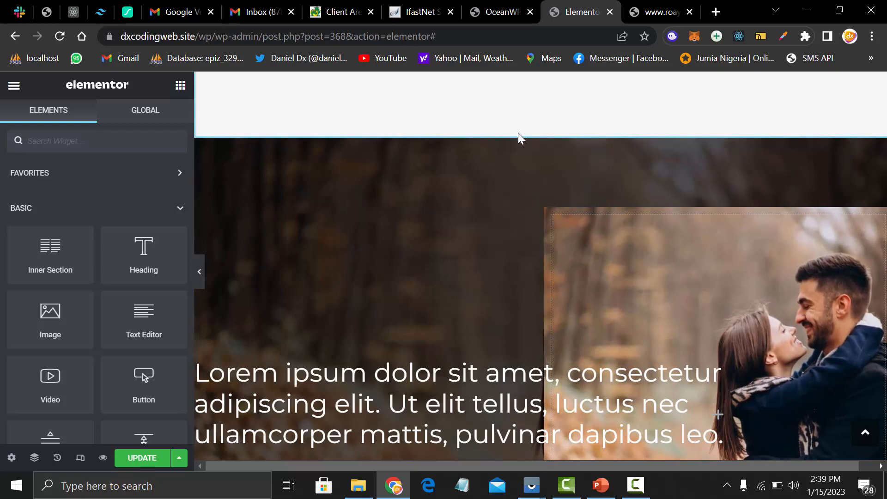
pyautogui.click(526, 131)
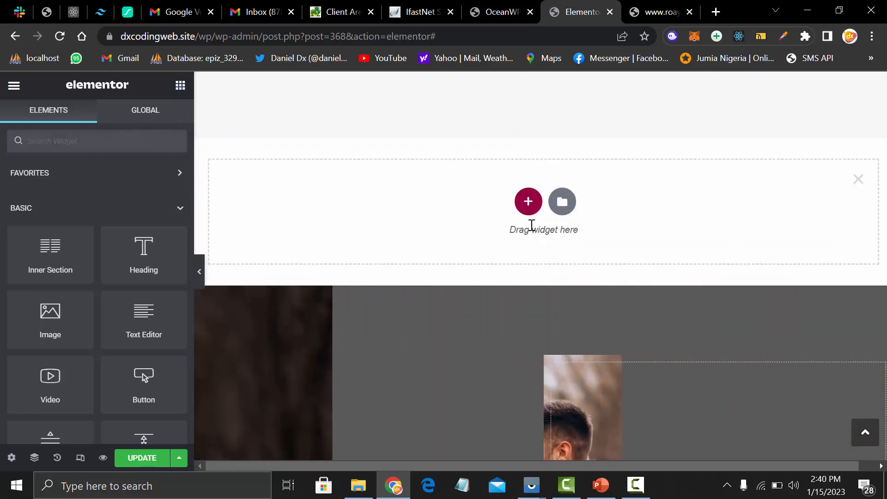
pyautogui.scroll(-2, 29, 337)
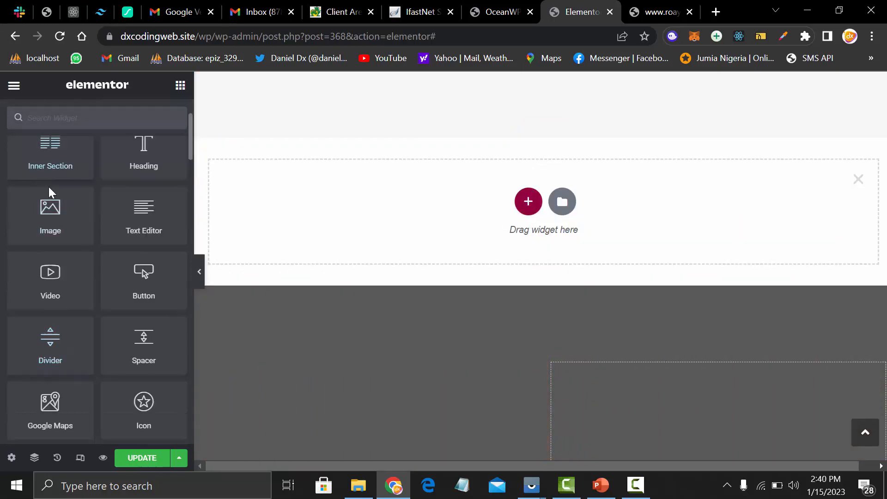
pyautogui.moveTo(51, 192); pyautogui.dragTo(595, 219)
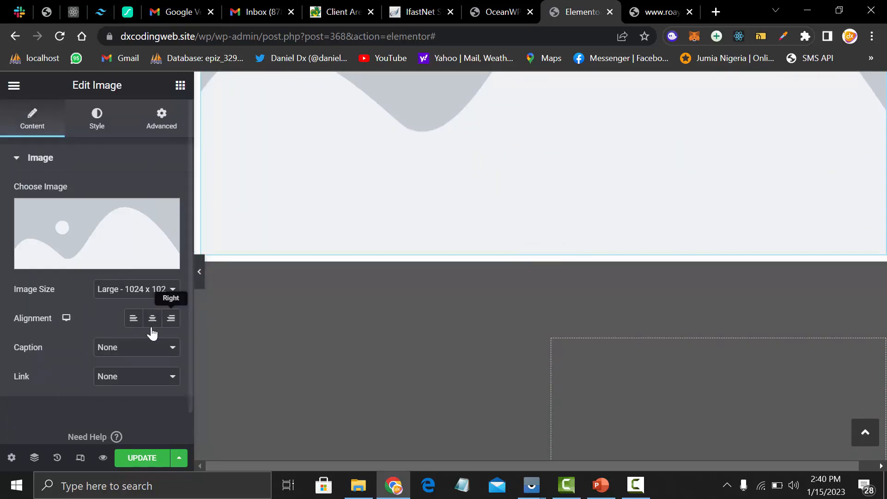
# Set the new Image widget's image size to Thumbnail - 150 x 150
pyautogui.click(125, 295)
pyautogui.click(131, 315)
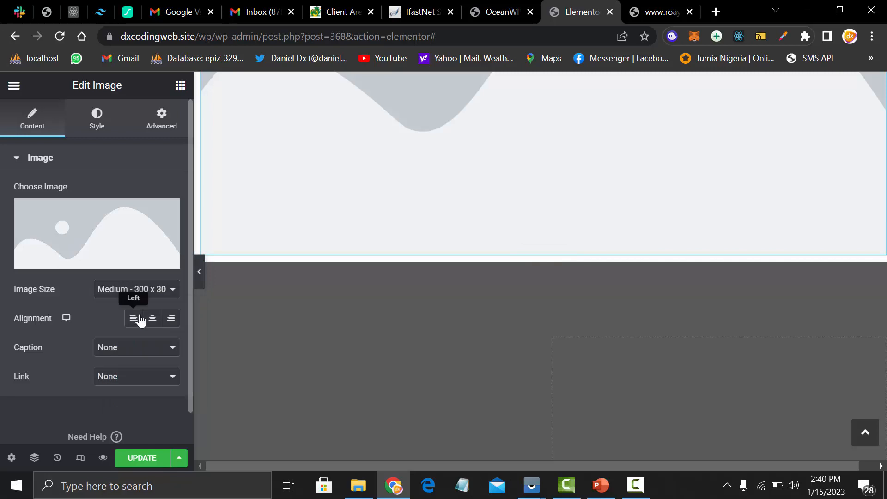
pyautogui.click(134, 293)
pyautogui.scroll(10, 554, 286)
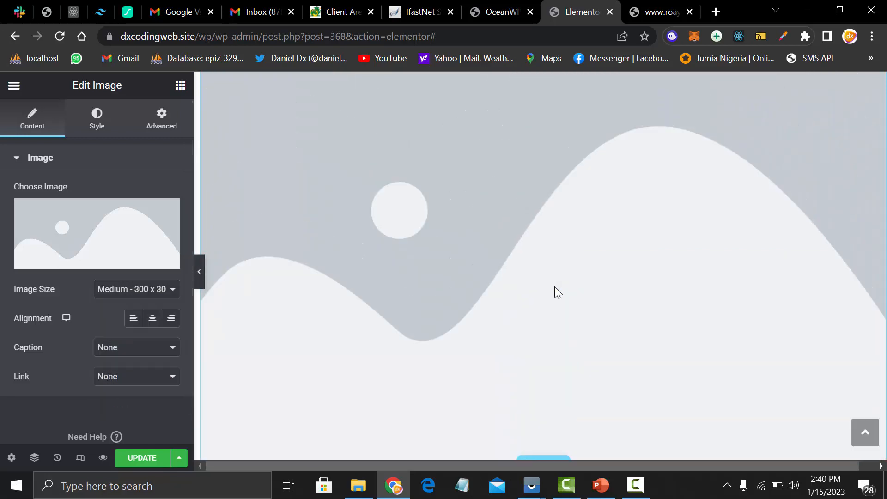
pyautogui.scroll(-3, 554, 286)
pyautogui.click(137, 290)
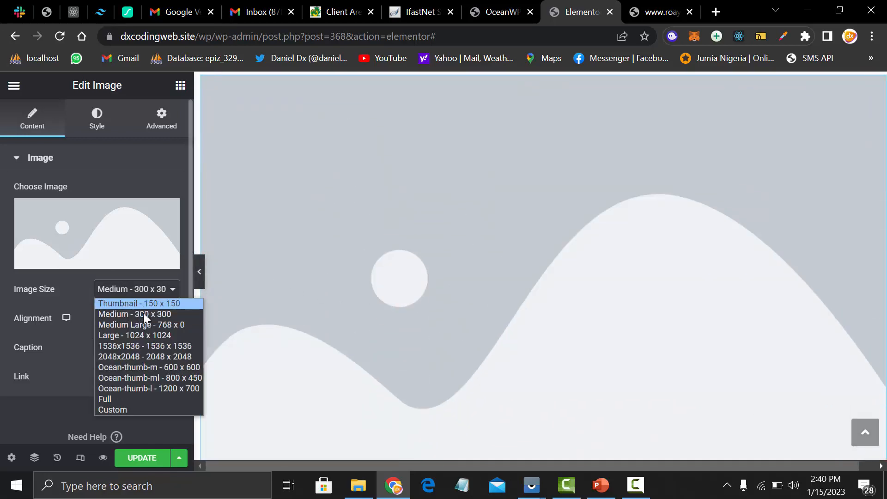
pyautogui.click(129, 304)
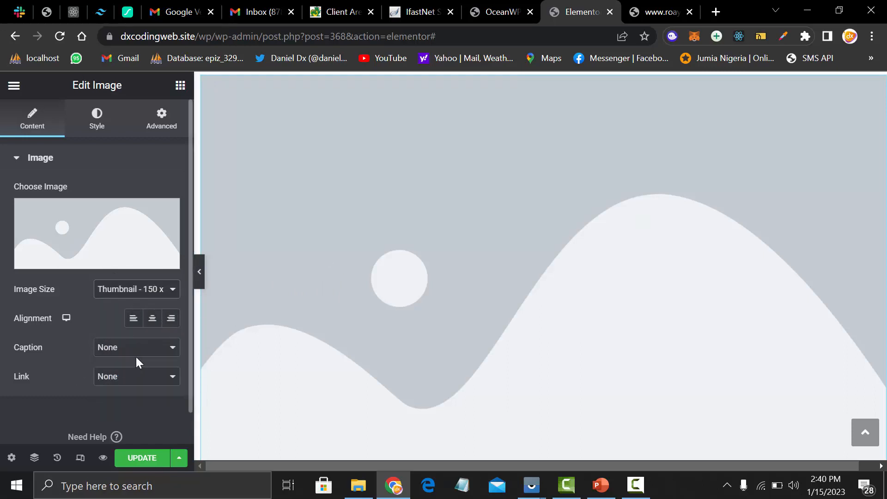
# Set the Image widget's margin to 50 px on all four sides
pyautogui.click(82, 117)
pyautogui.click(159, 121)
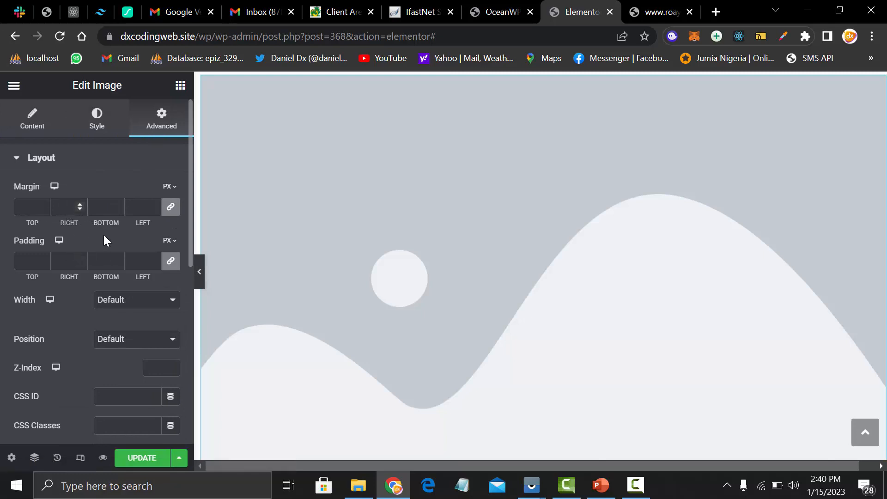
pyautogui.write('2')
pyautogui.write('200')
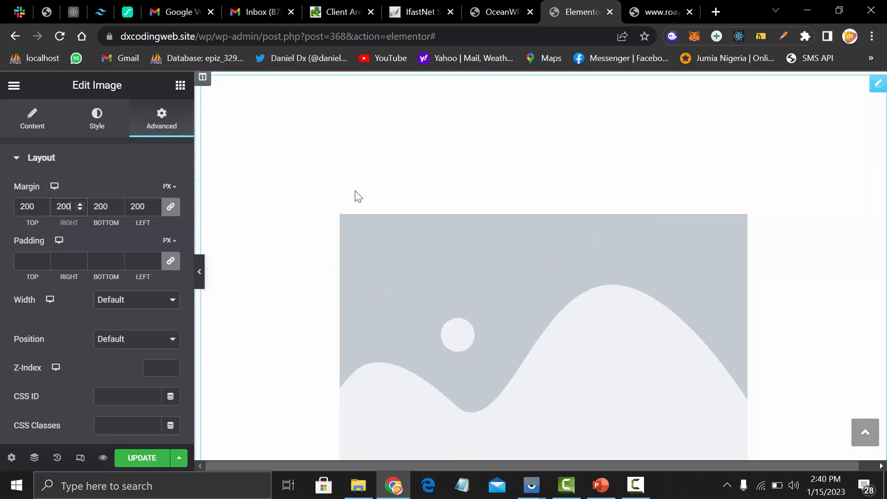
pyautogui.press('BackSpace')
pyautogui.press('BackSpace')
pyautogui.press('BackSpace')
pyautogui.write('50')
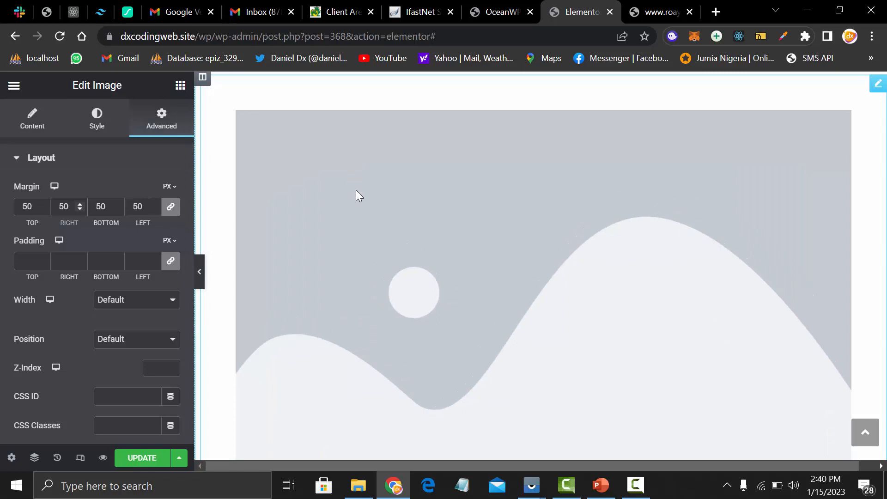
# Insert the palm-tree sunset picture "blog-07.jpg" from the media library into the Image widget
pyautogui.scroll(-9, 735, 264)
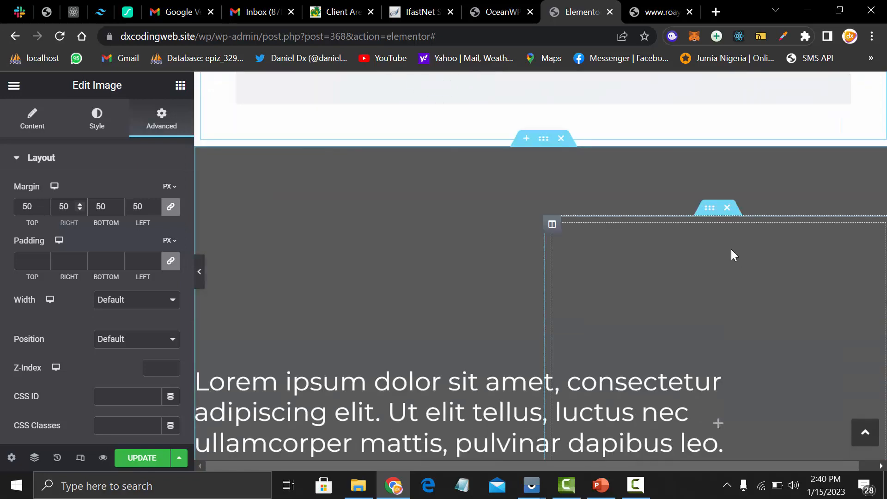
pyautogui.scroll(3, 730, 249)
pyautogui.scroll(7, 732, 256)
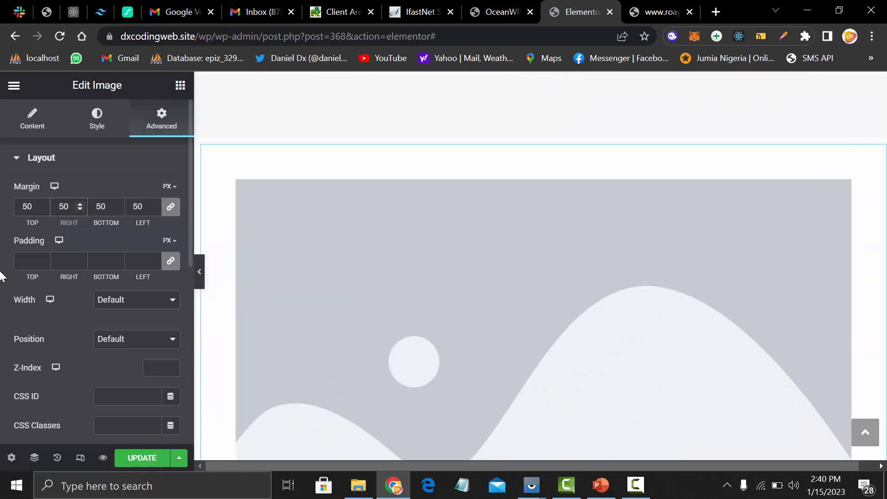
pyautogui.click(29, 132)
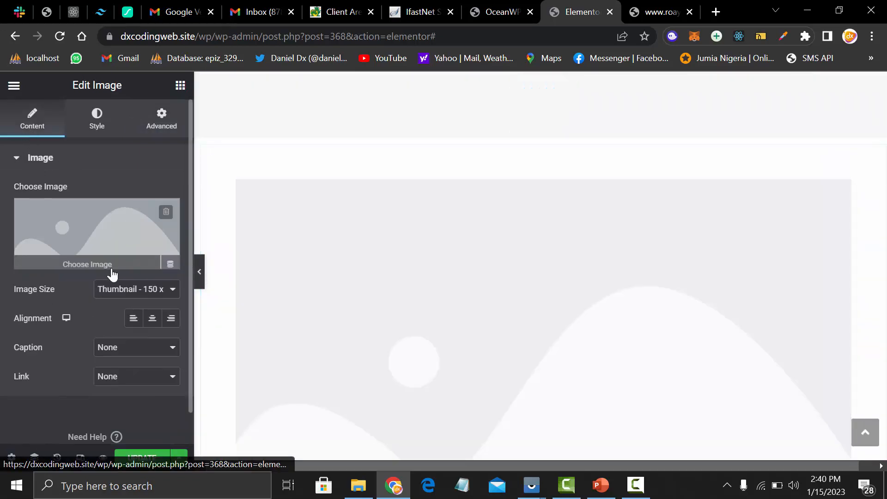
pyautogui.click(97, 260)
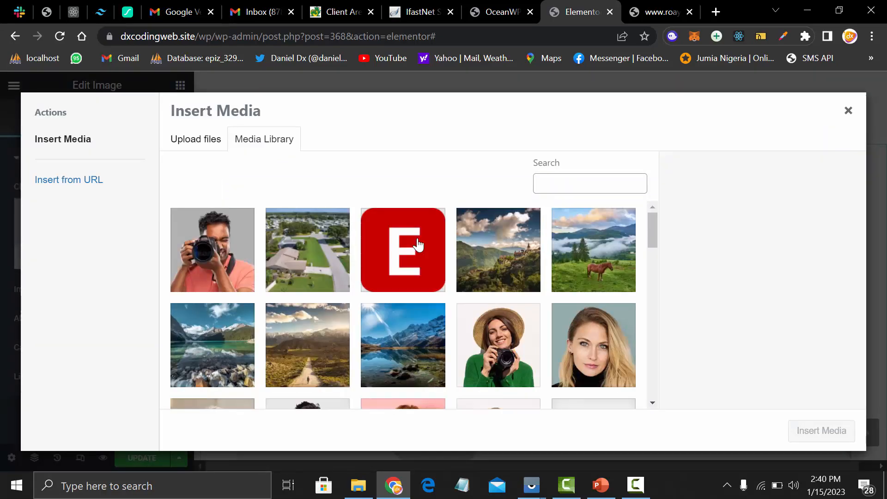
pyautogui.scroll(-5, 416, 306)
pyautogui.click(592, 248)
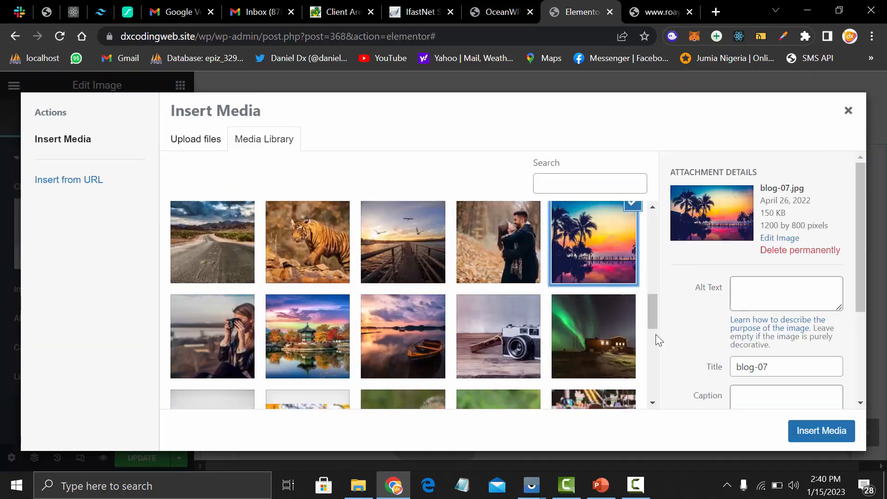
pyautogui.click(818, 430)
# Review the page from the inserted sunset image down to the "Keep In Touch" section
pyautogui.scroll(5, 564, 279)
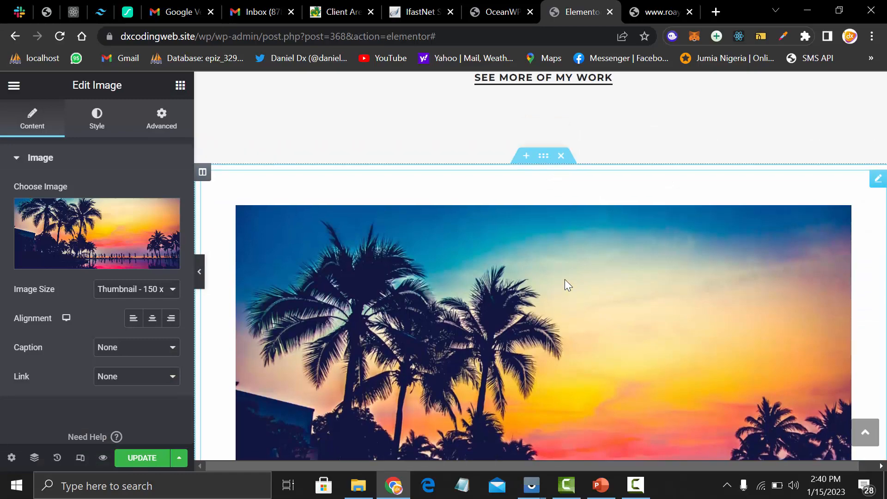
pyautogui.scroll(-6, 562, 279)
pyautogui.scroll(2, 562, 278)
pyautogui.scroll(-10, 561, 279)
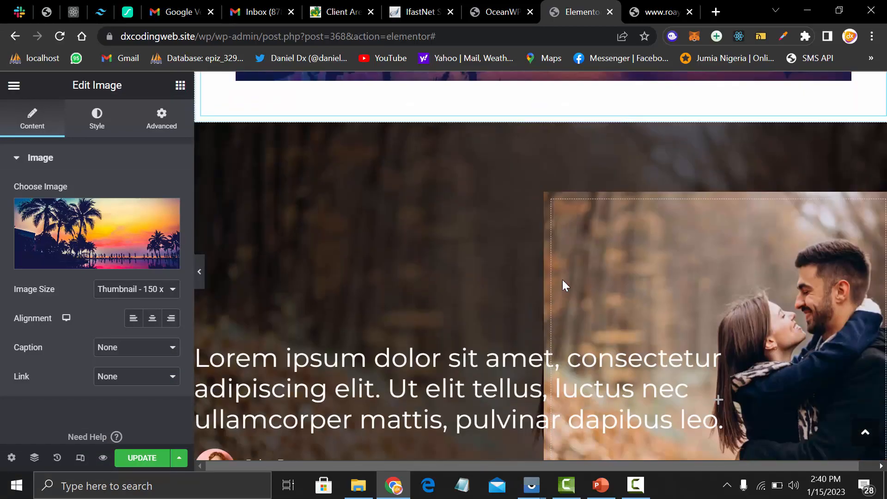
pyautogui.scroll(4, 564, 291)
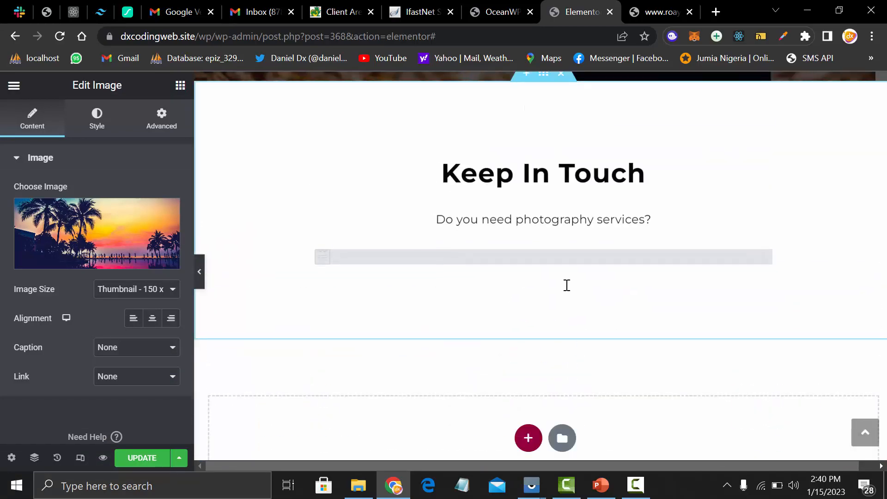
pyautogui.scroll(-4, 564, 285)
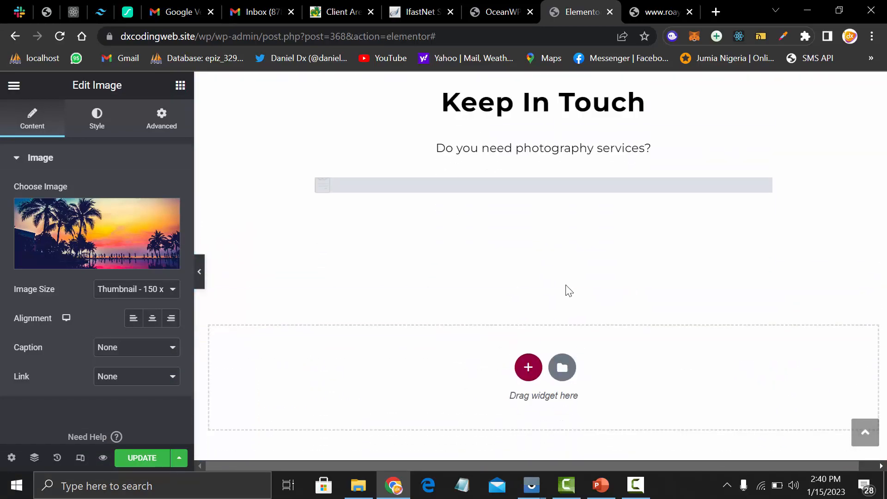
# Open the site settings, look through their design, theme style and settings categories, and save the changes
pyautogui.click(13, 87)
pyautogui.click(92, 149)
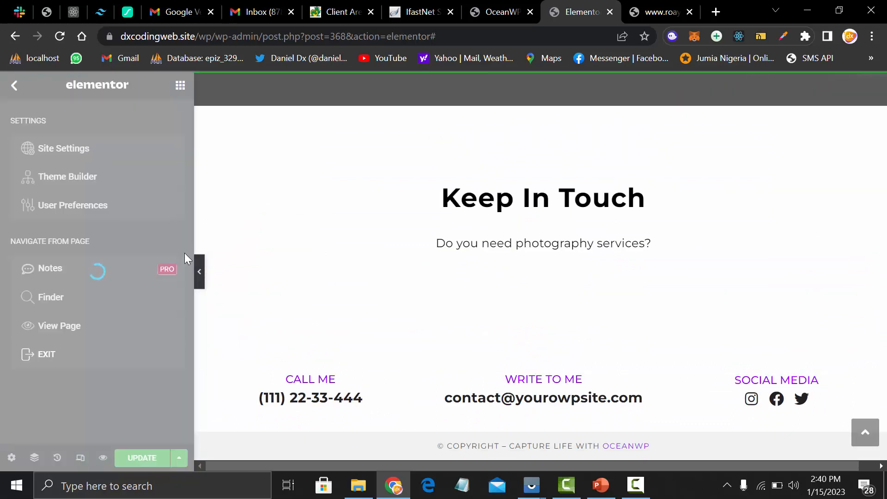
pyautogui.scroll(-5, 4, 388)
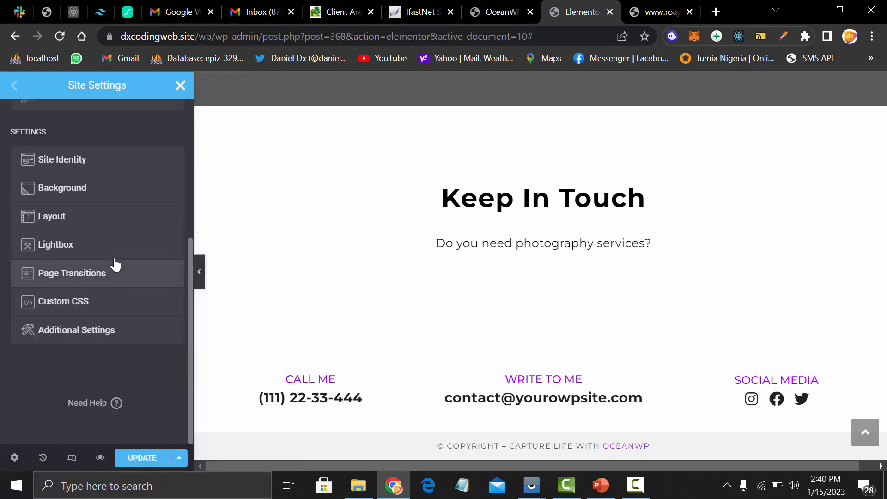
pyautogui.scroll(5, 121, 246)
pyautogui.scroll(1, 121, 247)
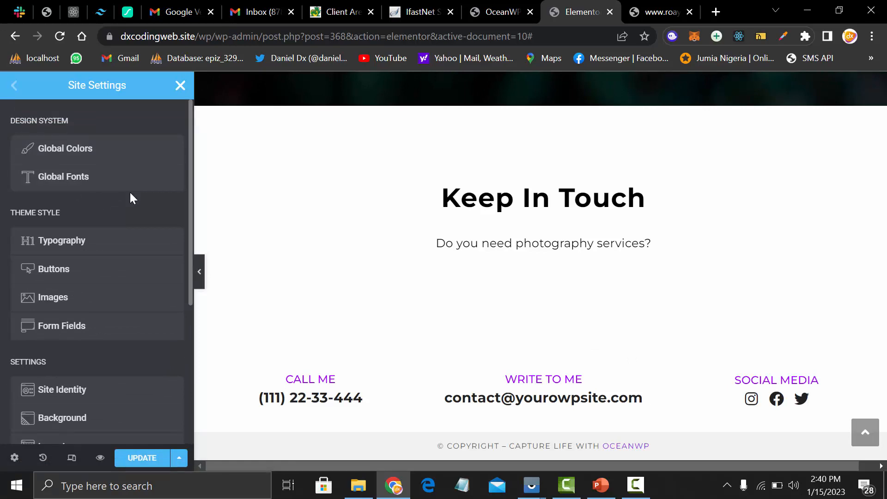
pyautogui.scroll(-5, 135, 302)
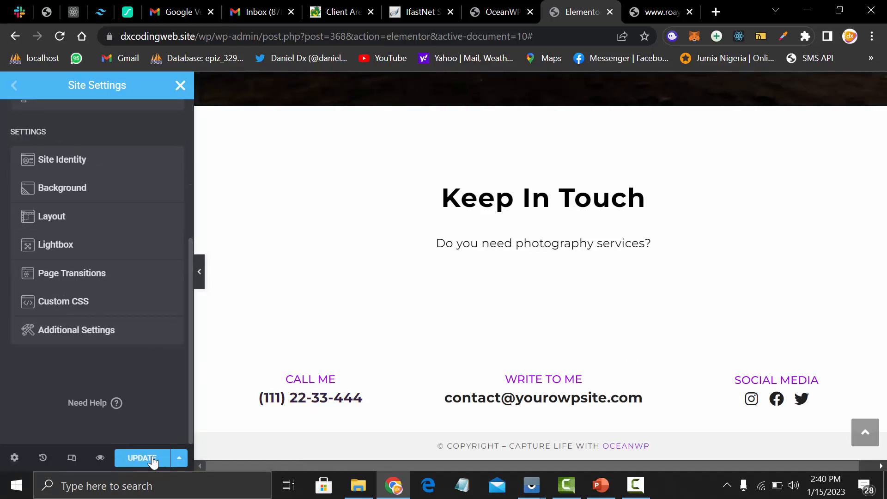
pyautogui.click(132, 458)
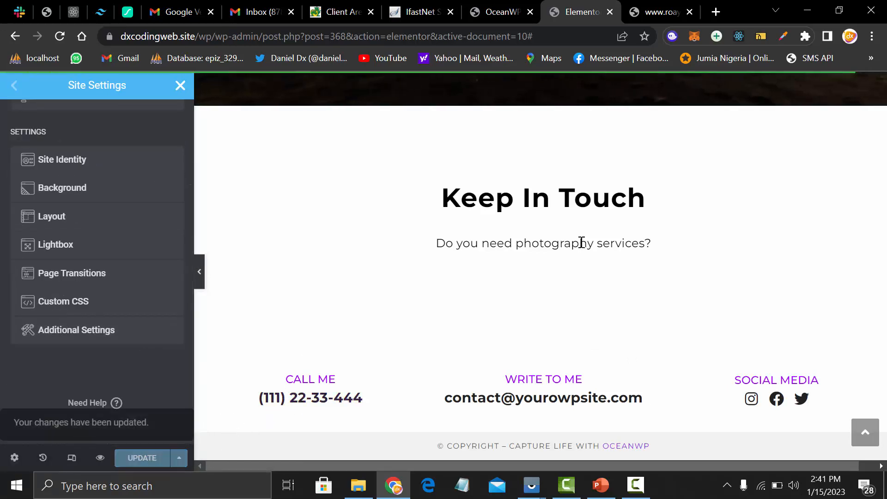
pyautogui.scroll(4, 491, 348)
pyautogui.scroll(10, 531, 355)
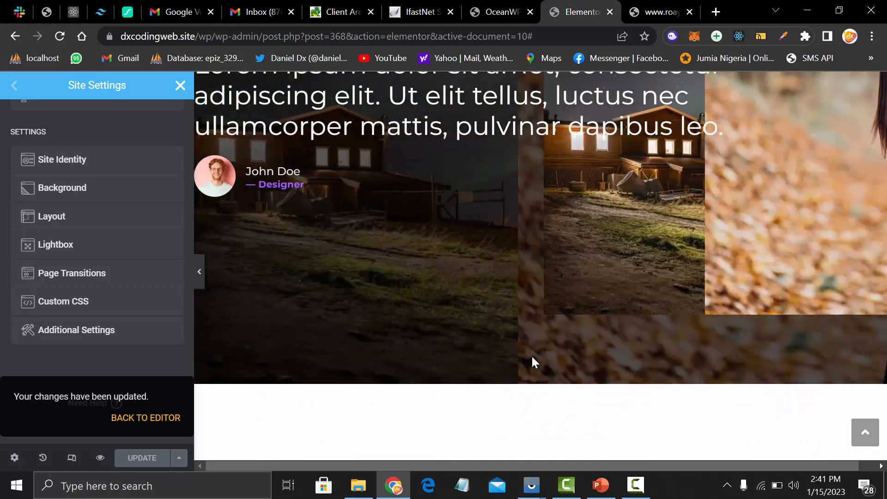
pyautogui.scroll(-4, 532, 357)
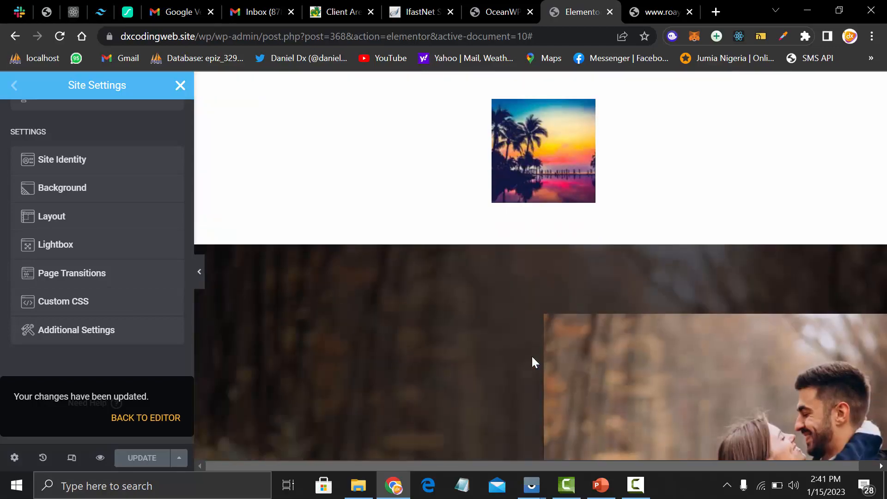
pyautogui.scroll(4, 532, 356)
pyautogui.scroll(7, 539, 345)
pyautogui.scroll(10, 544, 346)
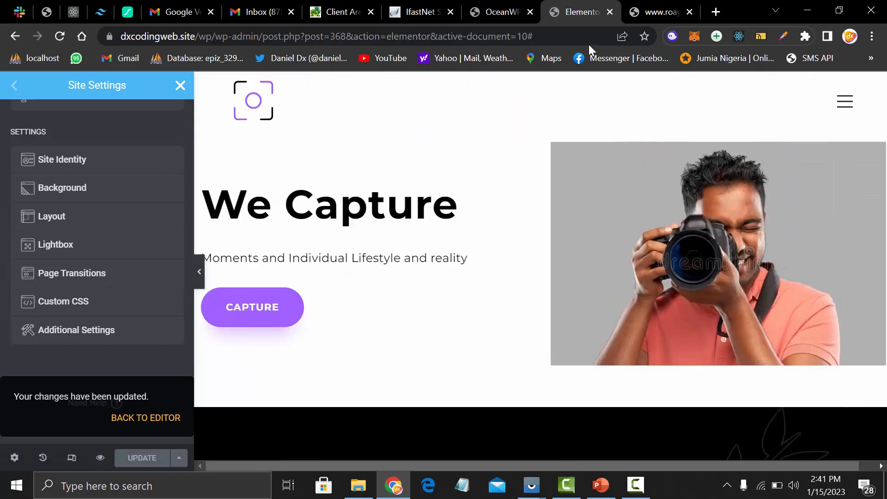
# Load the published site at dxcodingweb.site/wp/ in the browser tab that holds the unreachable page
pyautogui.click(665, 6)
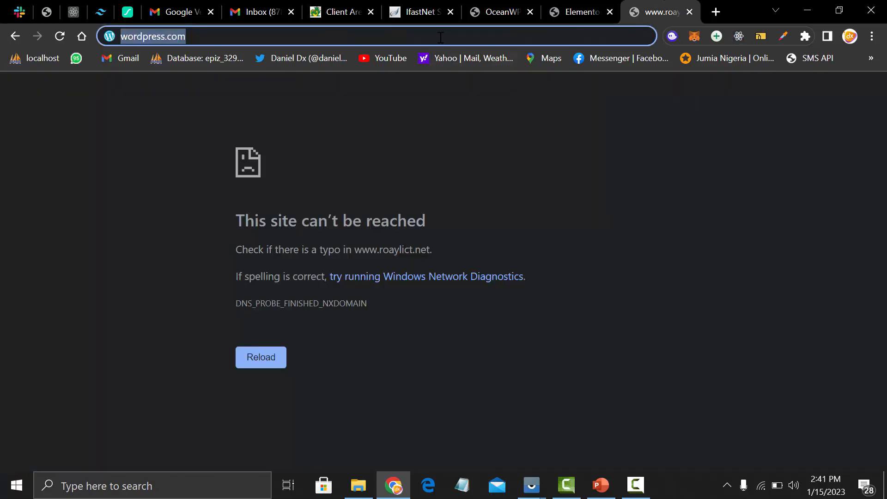
pyautogui.click(471, 14)
pyautogui.click(626, 16)
pyautogui.hotkey('ctrl', 'l')
pyautogui.write('dxc')
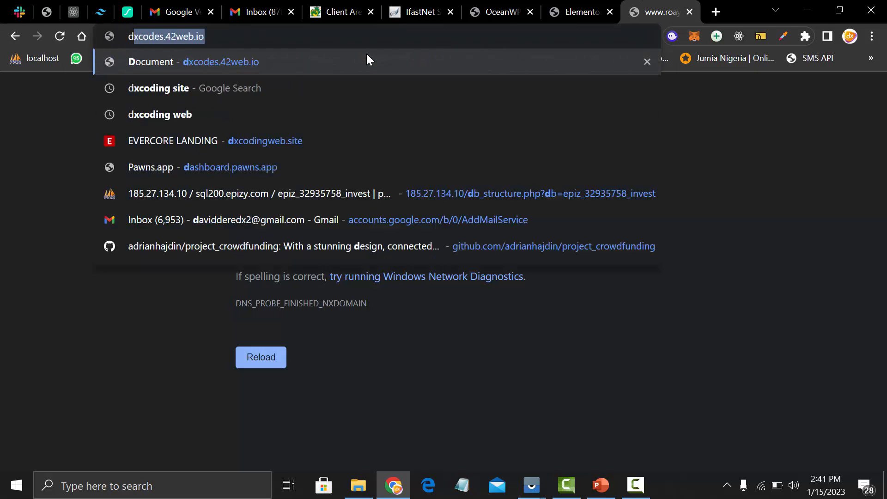
pyautogui.write('oding')
pyautogui.press('Right')
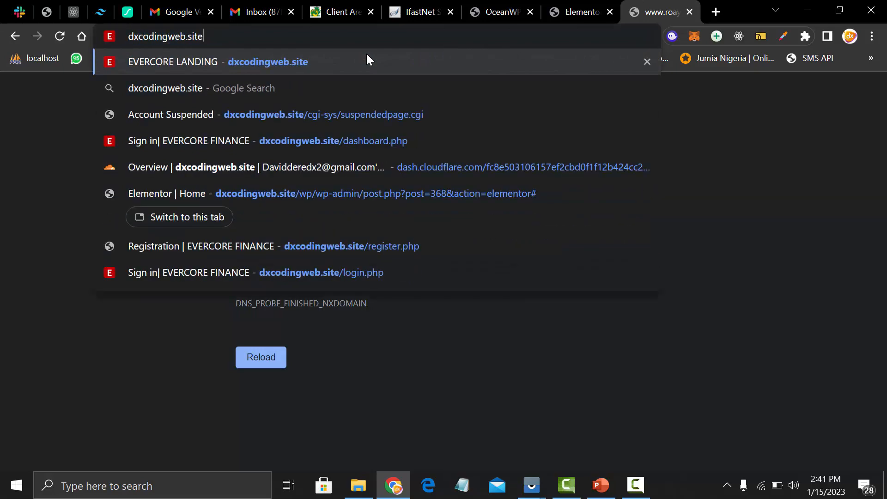
pyautogui.write('/w')
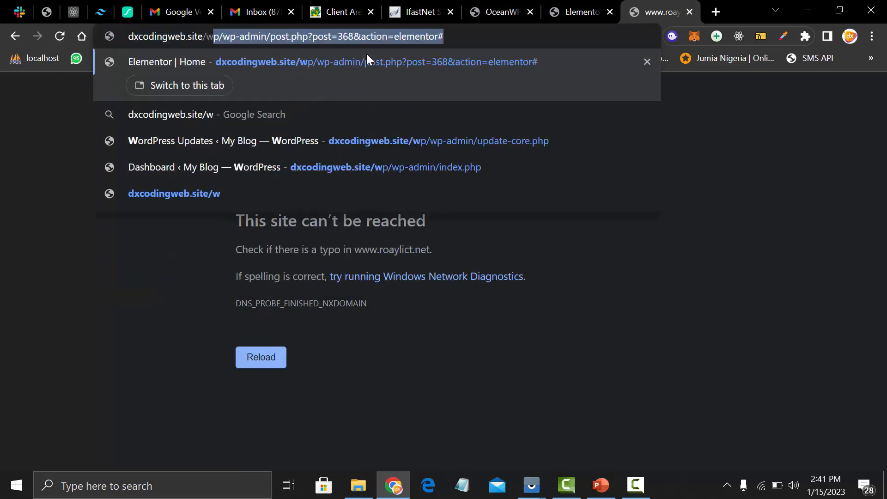
pyautogui.press('Return')
pyautogui.moveTo(512, 42); pyautogui.dragTo(220, 44)
pyautogui.press('BackSpace')
pyautogui.press('Return')
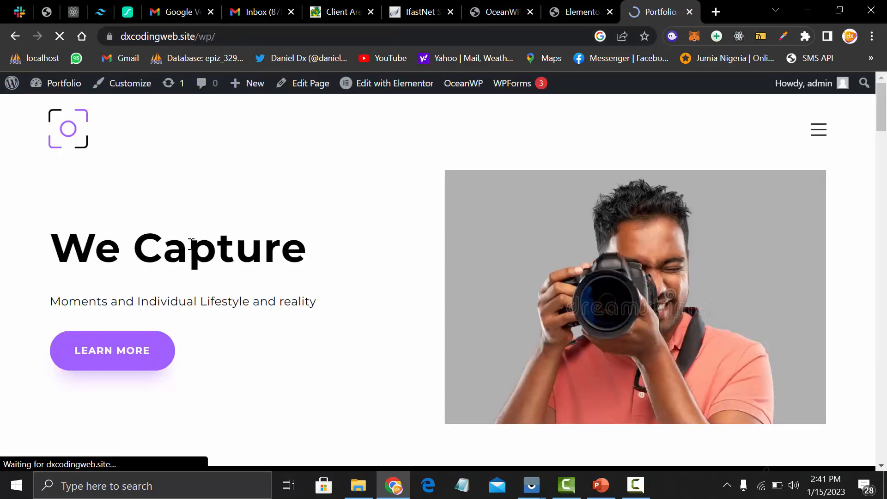
# Review the published front page from the "We Capture" hero down to the "Keep In Touch" section and back up
pyautogui.scroll(-7, 612, 319)
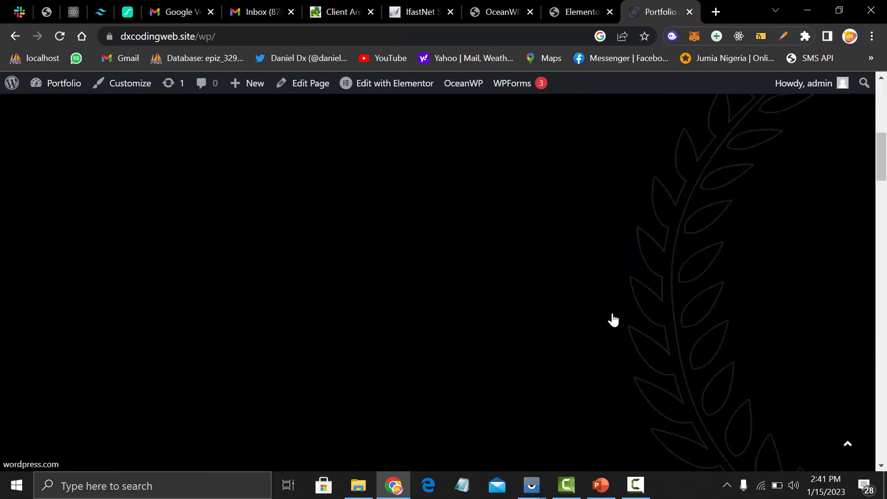
pyautogui.scroll(3, 614, 319)
pyautogui.scroll(-6, 612, 316)
pyautogui.scroll(3, 612, 317)
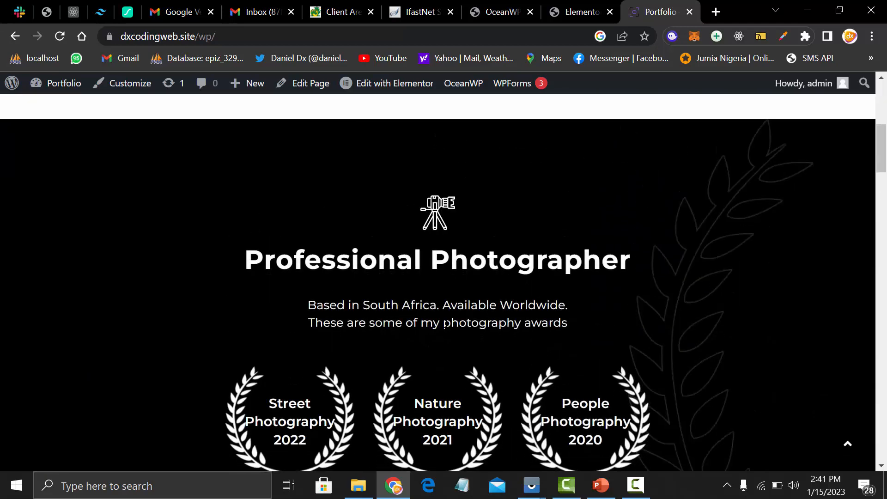
pyautogui.scroll(3, 444, 324)
pyautogui.scroll(-12, 501, 332)
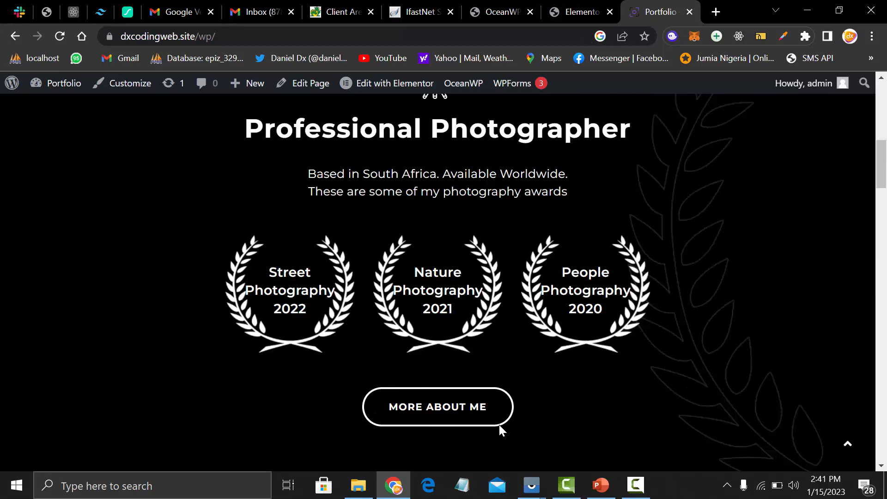
pyautogui.scroll(-3, 501, 422)
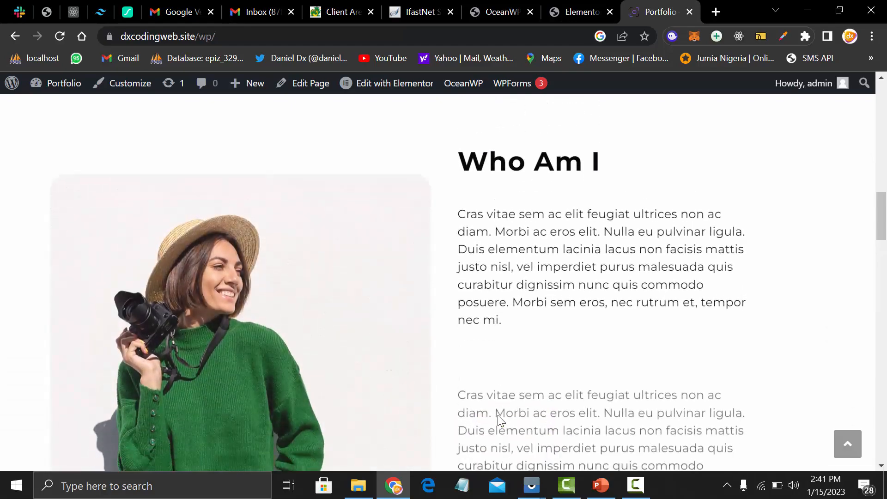
pyautogui.scroll(-3, 501, 420)
pyautogui.scroll(-6, 501, 420)
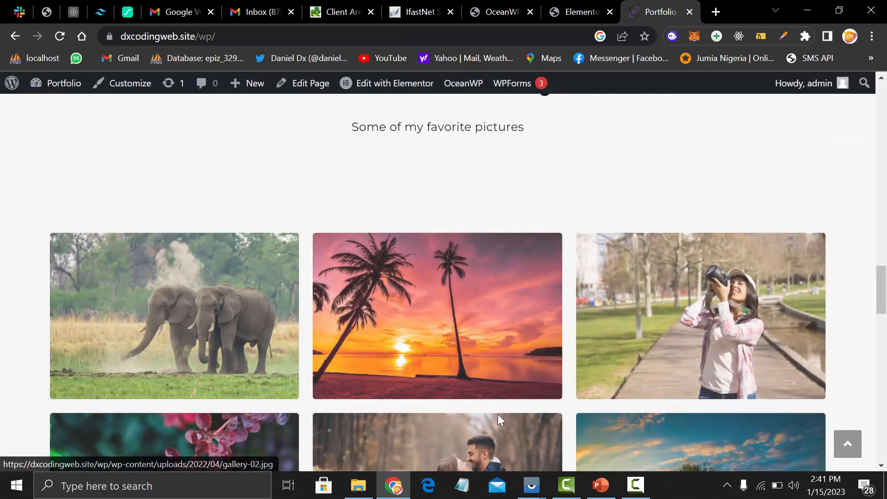
pyautogui.scroll(-7, 498, 421)
pyautogui.scroll(-15, 497, 421)
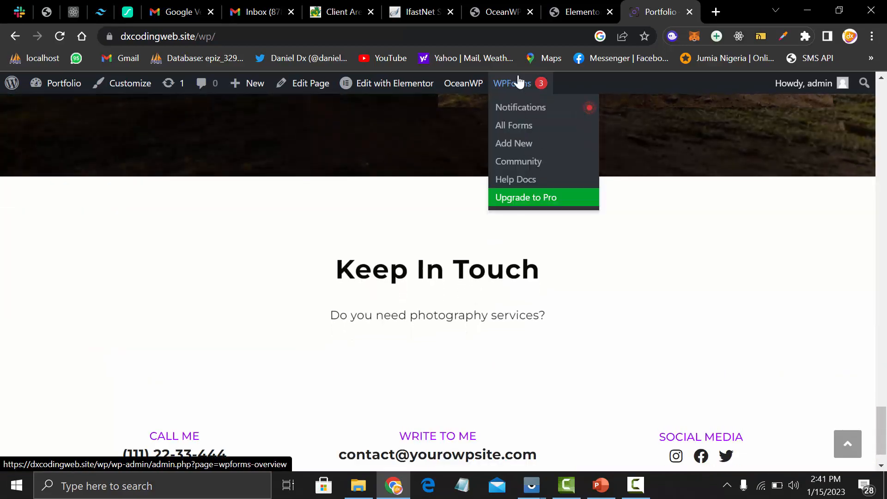
pyautogui.scroll(-2, 530, 318)
pyautogui.scroll(20, 531, 317)
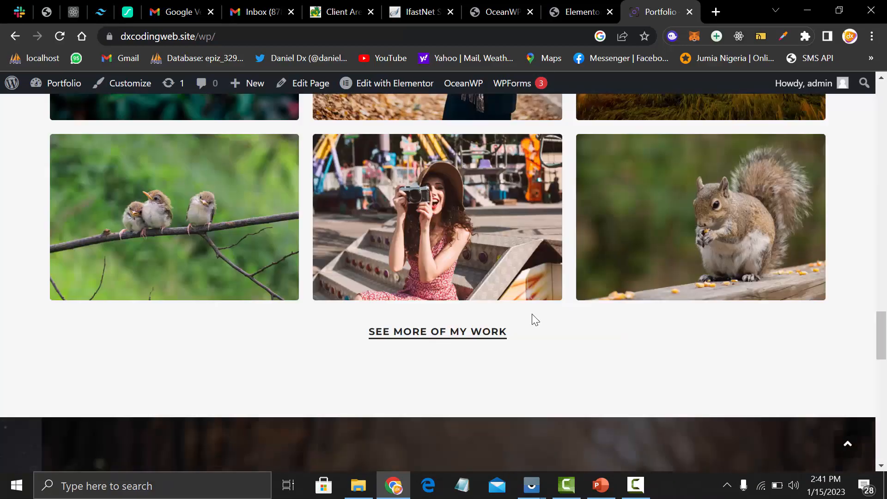
pyautogui.scroll(12, 531, 314)
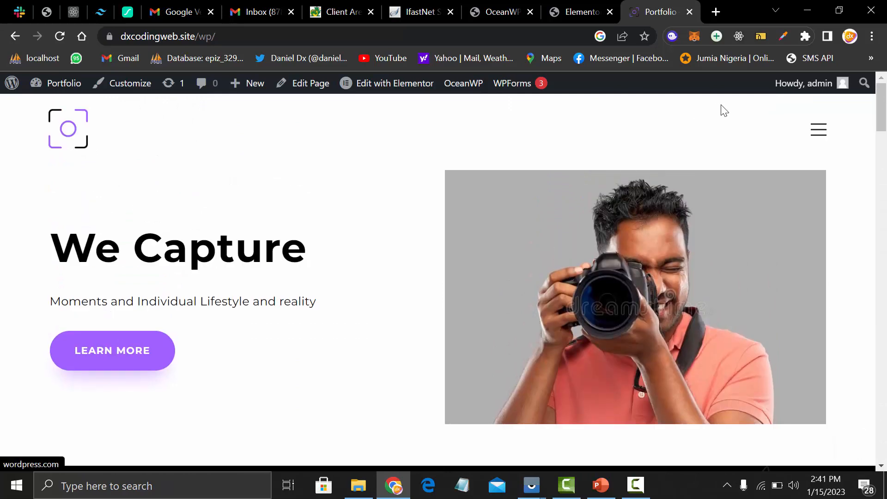
# Try the header's navigation menu and the hero image's link, and return to the front page
pyautogui.click(814, 129)
pyautogui.click(828, 131)
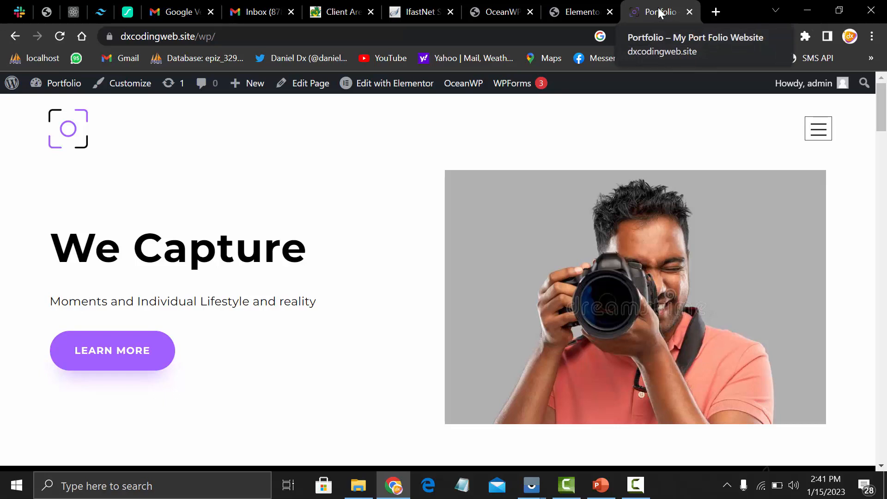
pyautogui.click(693, 286)
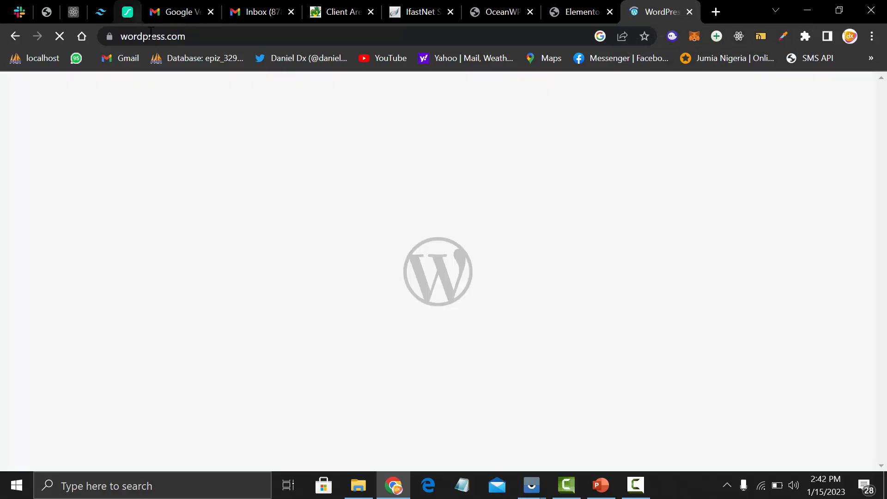
pyautogui.click(6, 37)
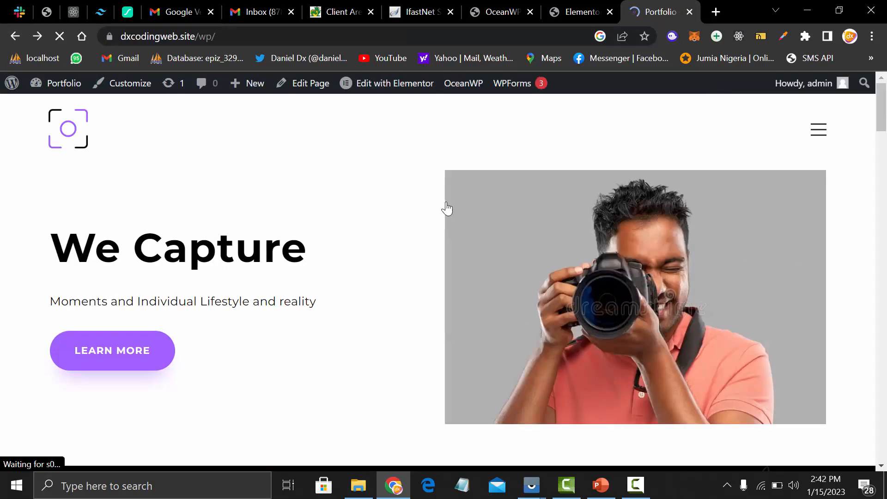
# Check the front page's responsive layout in a small browser window, and maximise the window again
pyautogui.click(839, 11)
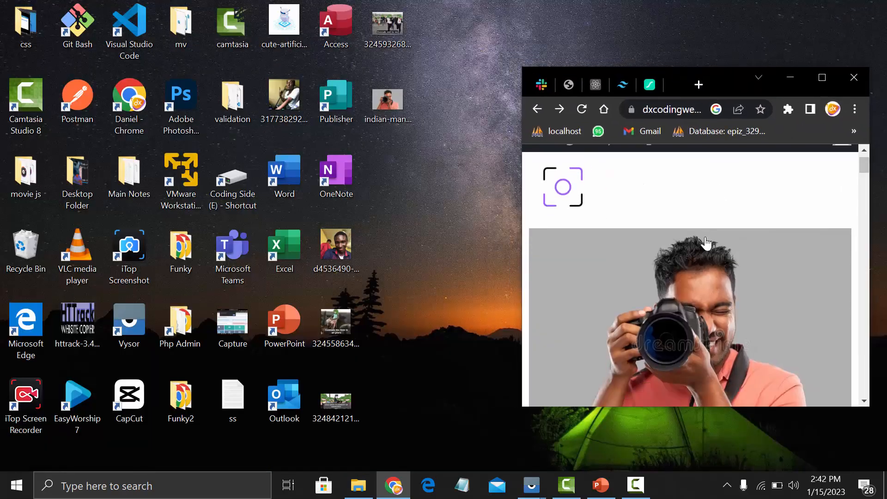
pyautogui.scroll(-5, 705, 245)
pyautogui.scroll(5, 705, 242)
pyautogui.scroll(-6, 707, 243)
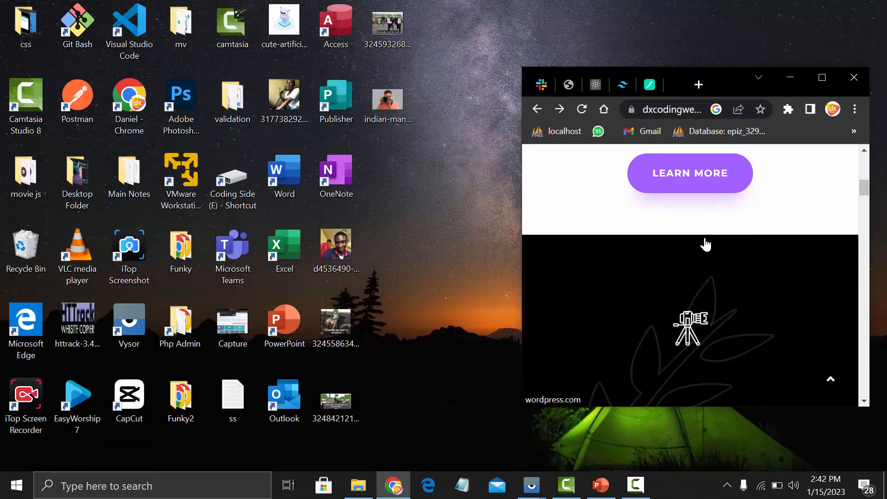
pyautogui.scroll(3, 712, 236)
pyautogui.scroll(4, 716, 235)
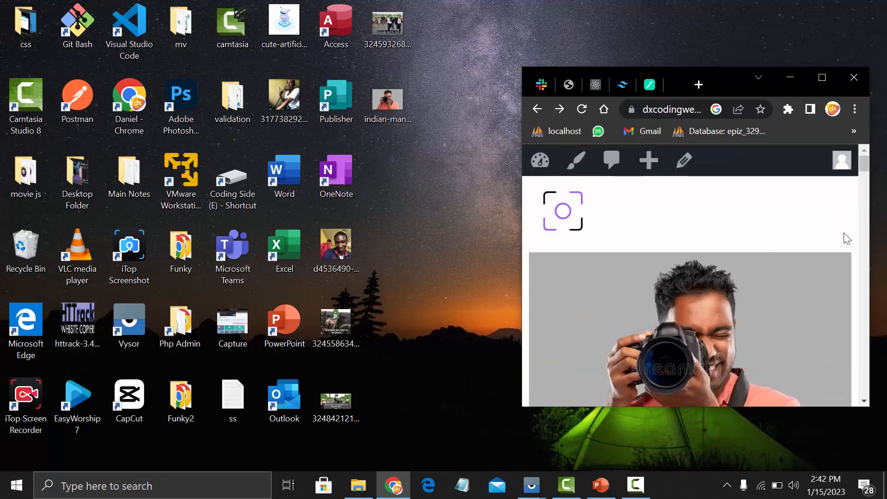
pyautogui.click(827, 82)
# Look over the published "Professional Photographer", "Who Am I" and "Featured Gallery" sections at full window width
pyautogui.scroll(-10, 174, 335)
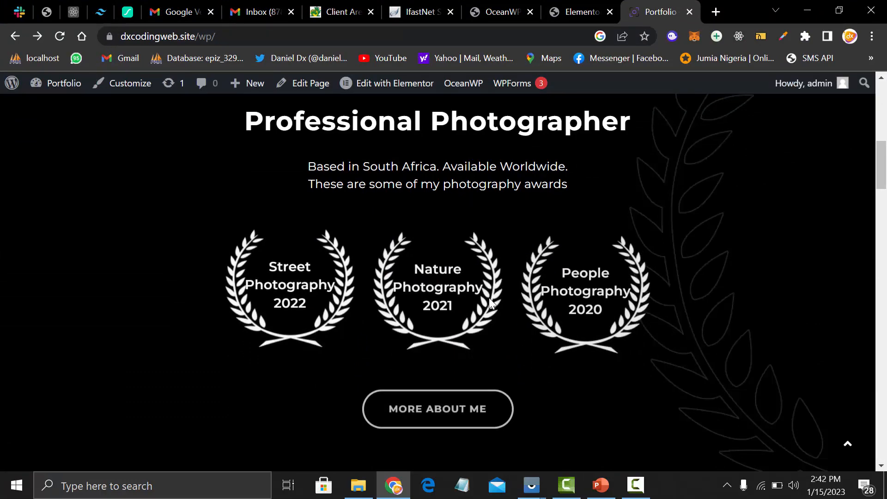
pyautogui.scroll(4, 415, 320)
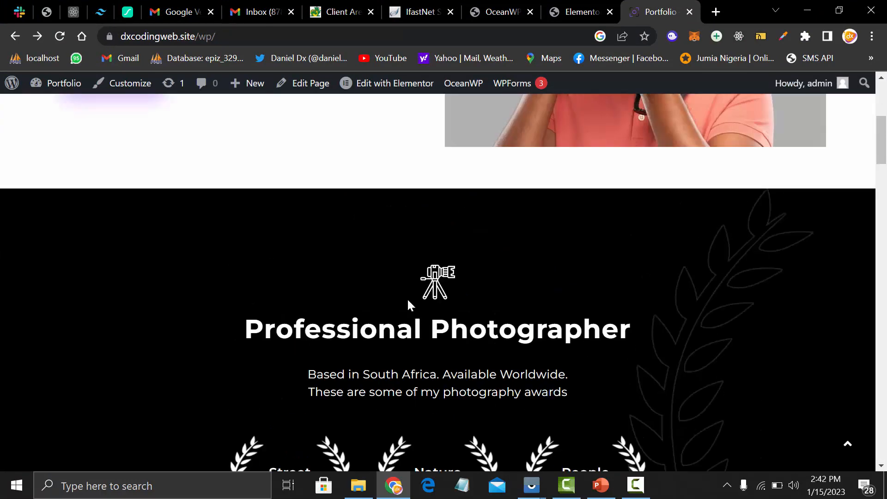
pyautogui.scroll(-10, 408, 304)
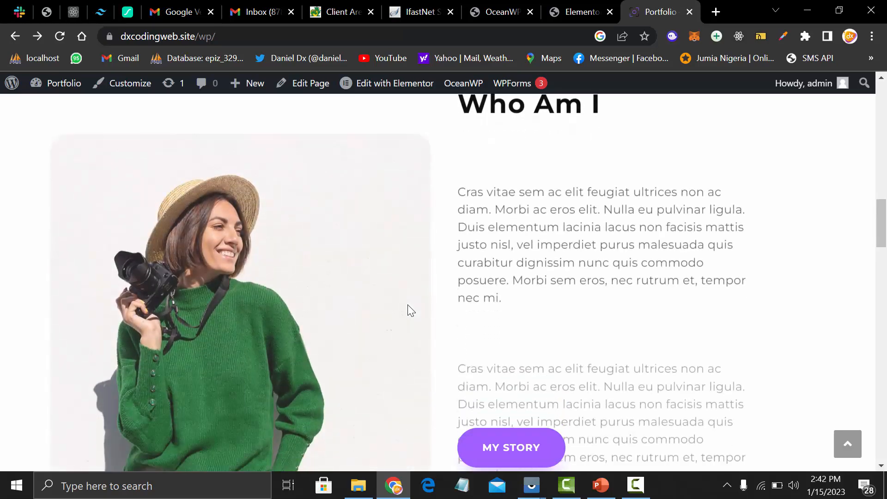
pyautogui.scroll(-7, 407, 306)
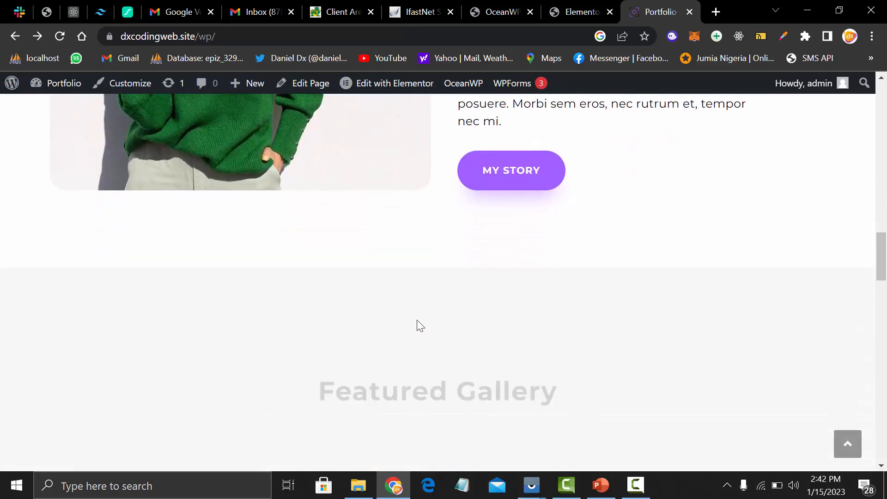
pyautogui.scroll(15, 416, 320)
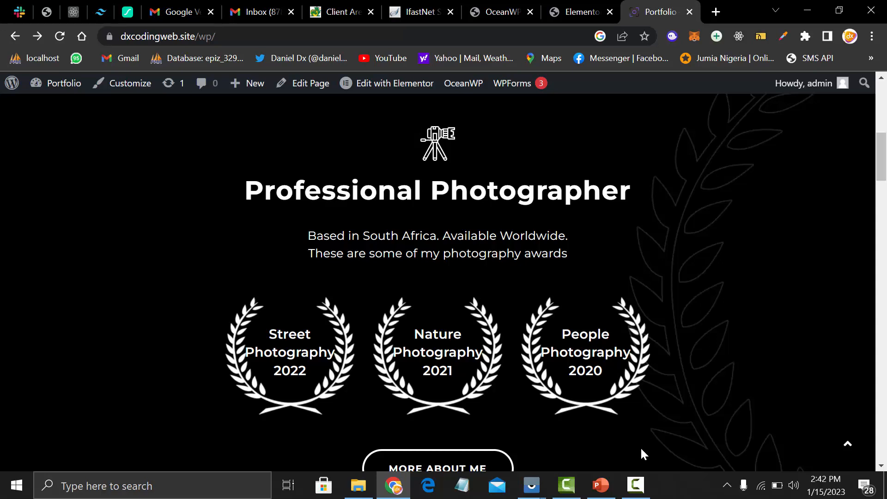
pyautogui.scroll(-10, 632, 442)
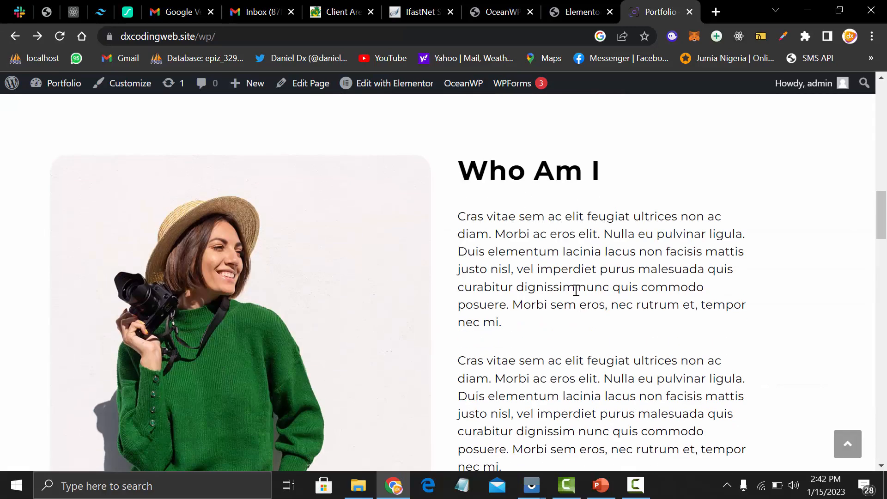
pyautogui.click(635, 485)
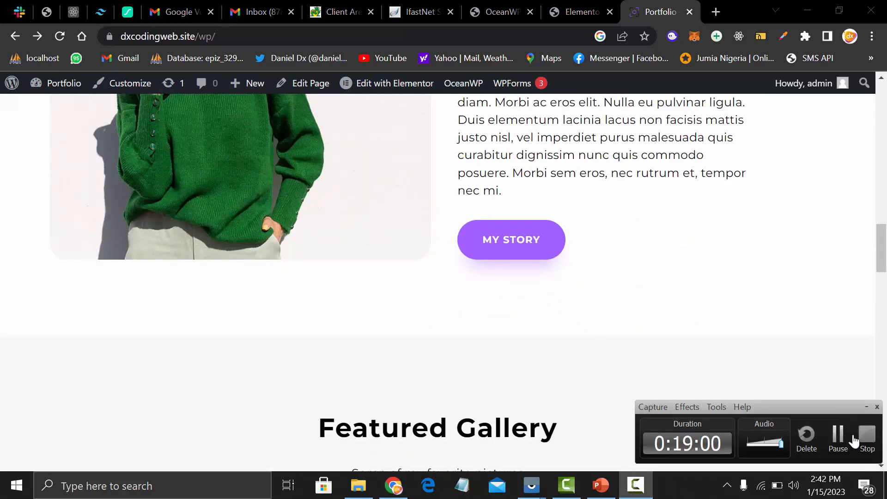